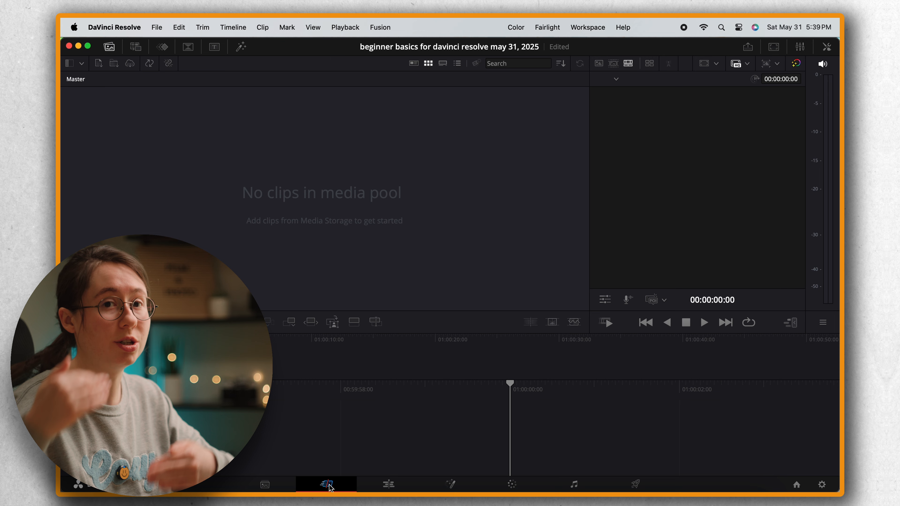
# - Look through the Edit, Fusion, Color, Fairlight and Deliver pages in turn
pyautogui.click(382, 488)
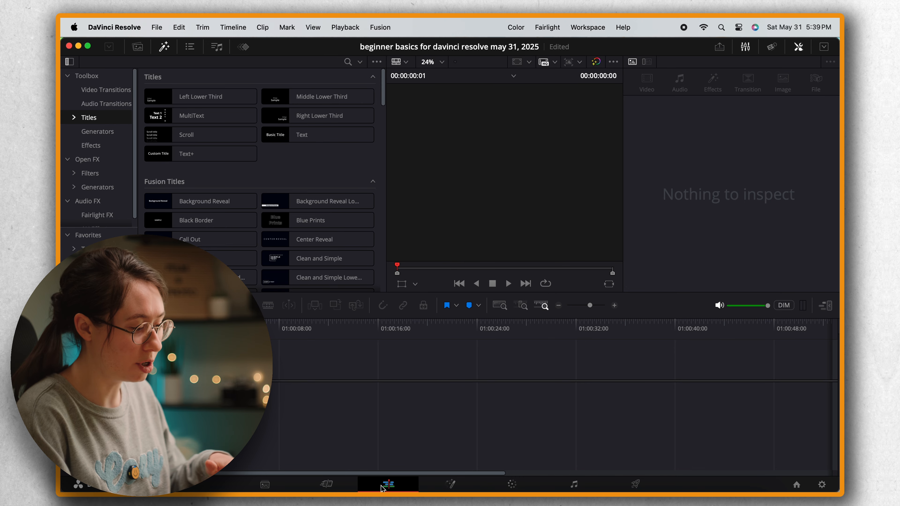
pyautogui.click(452, 486)
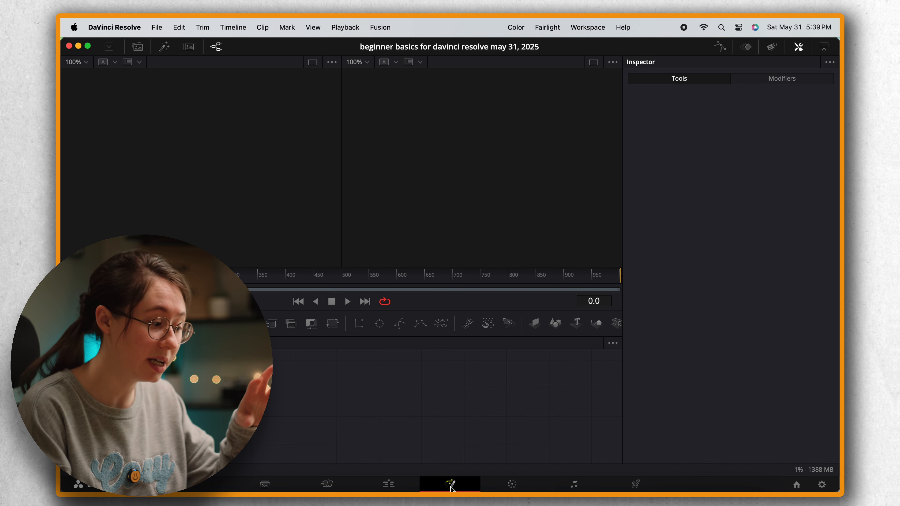
pyautogui.click(510, 489)
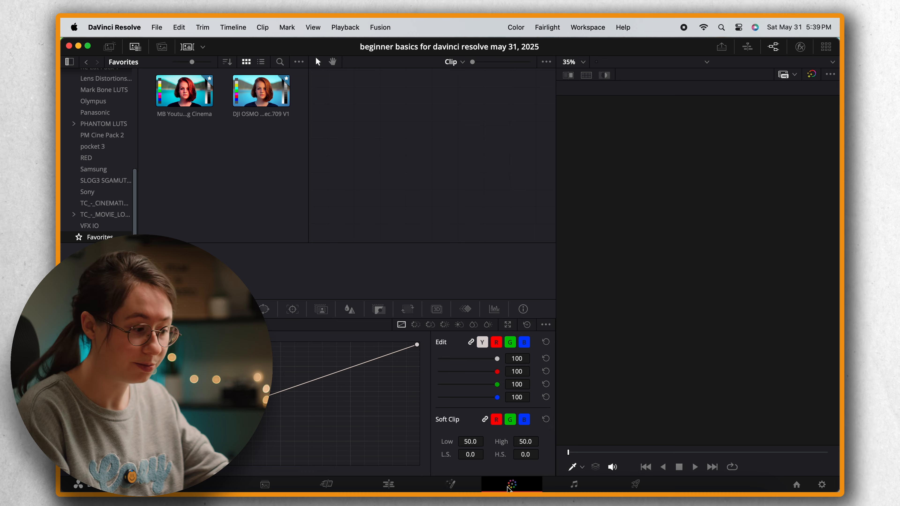
pyautogui.click(573, 487)
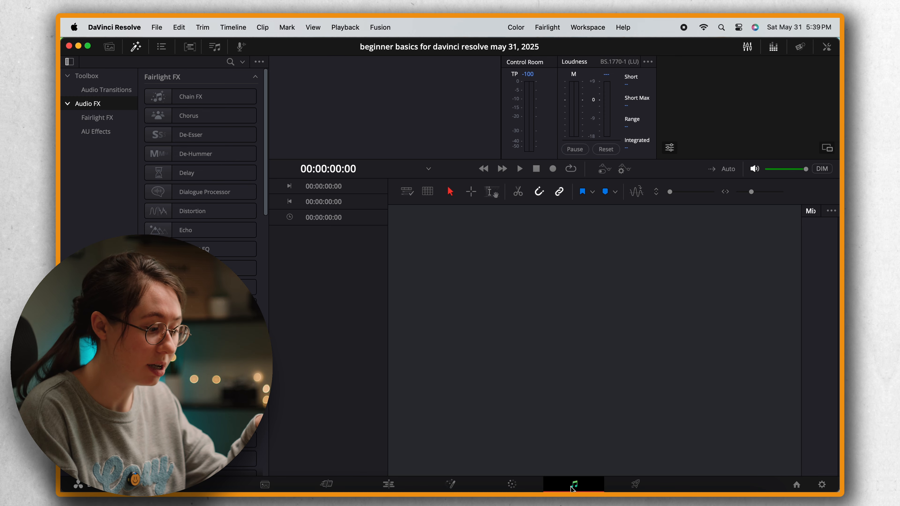
pyautogui.click(635, 485)
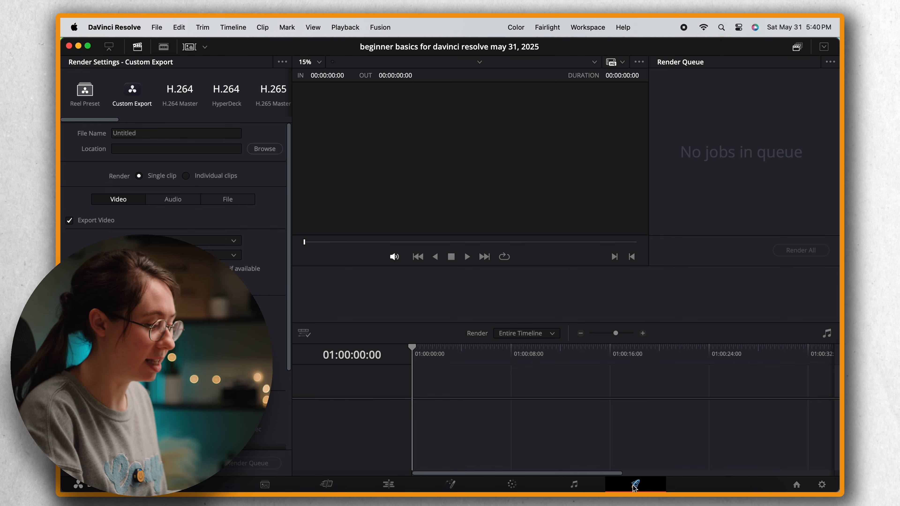
# - Return to the Edit page and toggle the Inspector off and on again
pyautogui.click(396, 484)
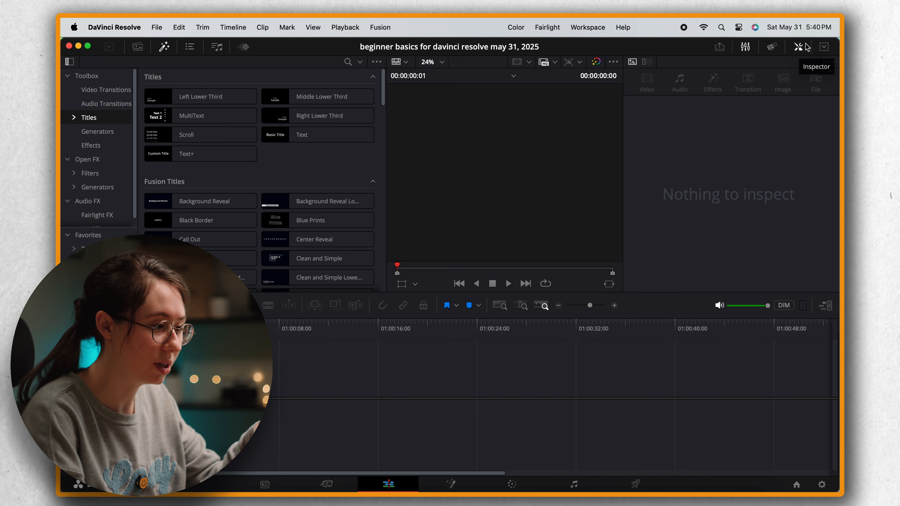
pyautogui.click(798, 47)
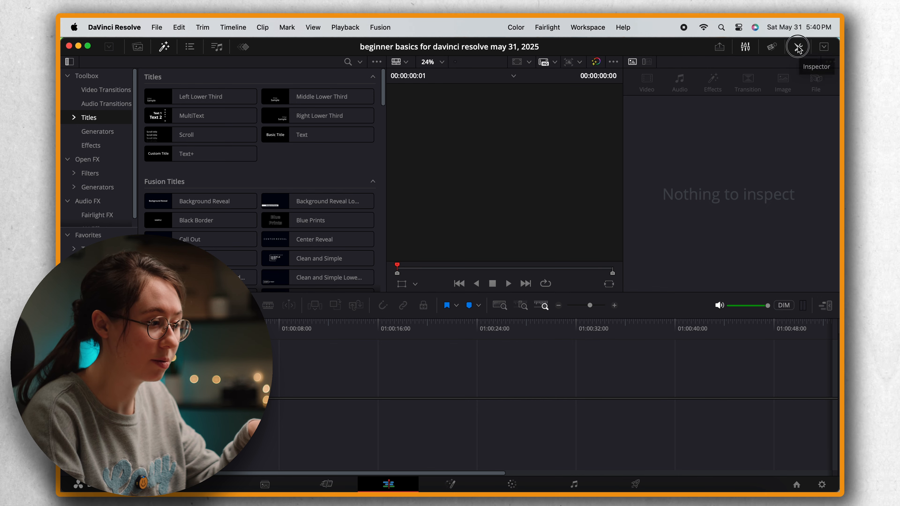
pyautogui.click(798, 47)
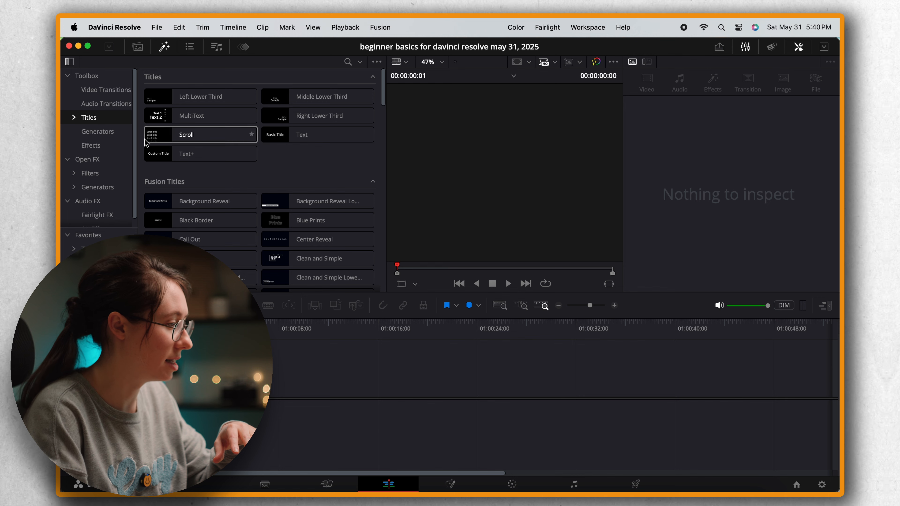
# - Show the Media Pool and import C0203.MP4 into the Master bin from the vids folder in Finder
pyautogui.click(143, 50)
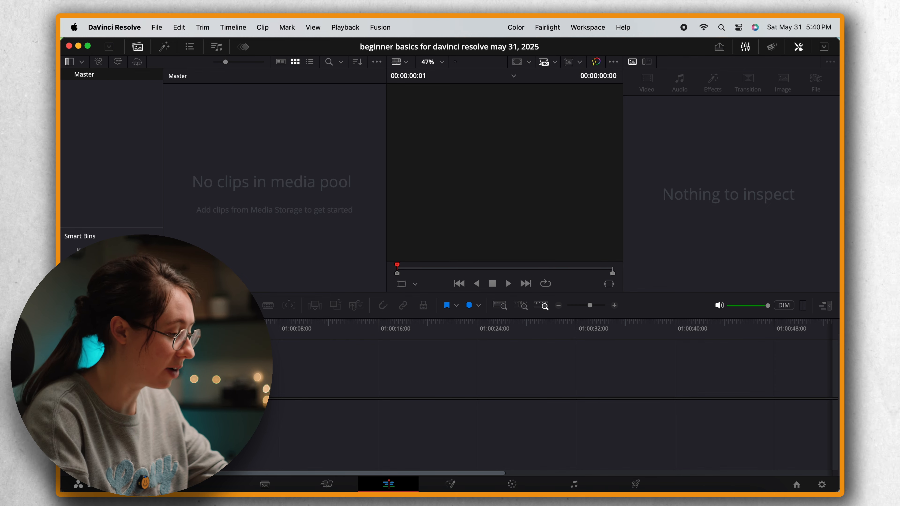
pyautogui.press('super+Tab')
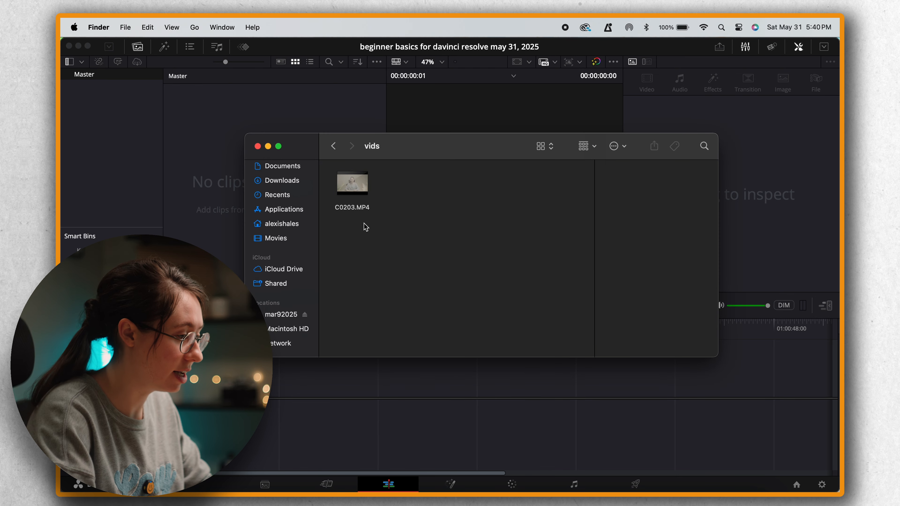
pyautogui.click(367, 191)
pyautogui.moveTo(367, 190); pyautogui.dragTo(203, 123)
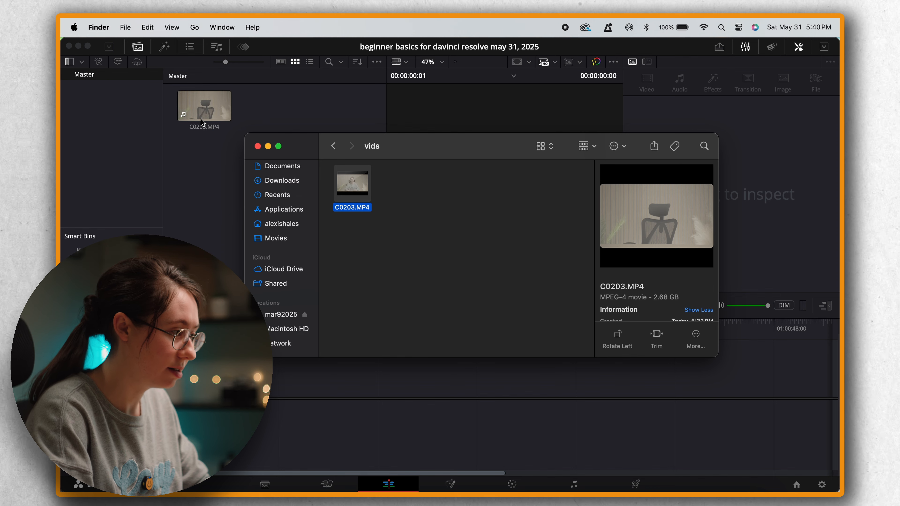
pyautogui.click(200, 180)
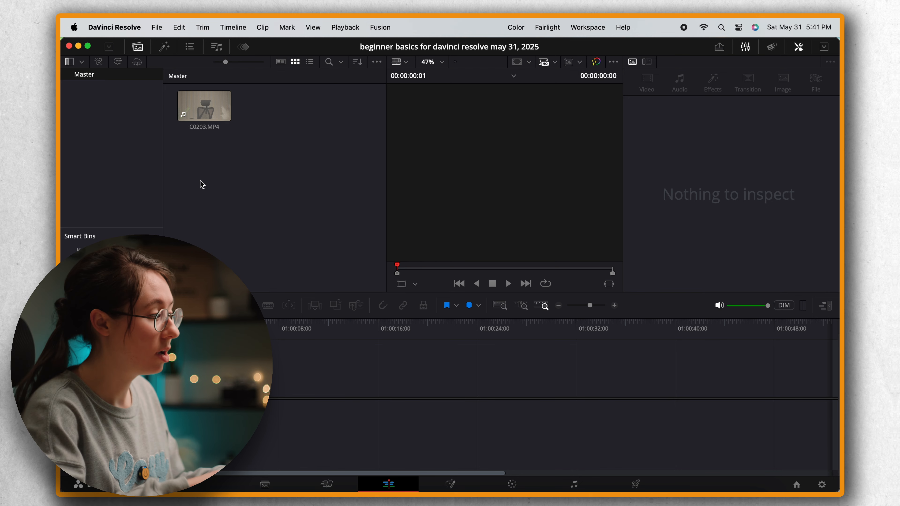
# - Create an empty timeline with custom settings instead of project settings, disabling vertical resolution to get 3840 x 2160 Ultra HD
pyautogui.click(159, 27)
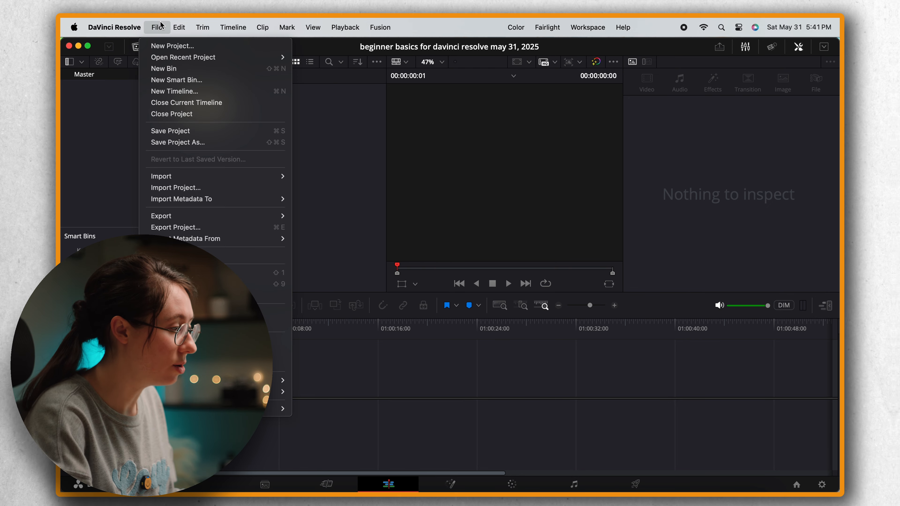
pyautogui.click(166, 91)
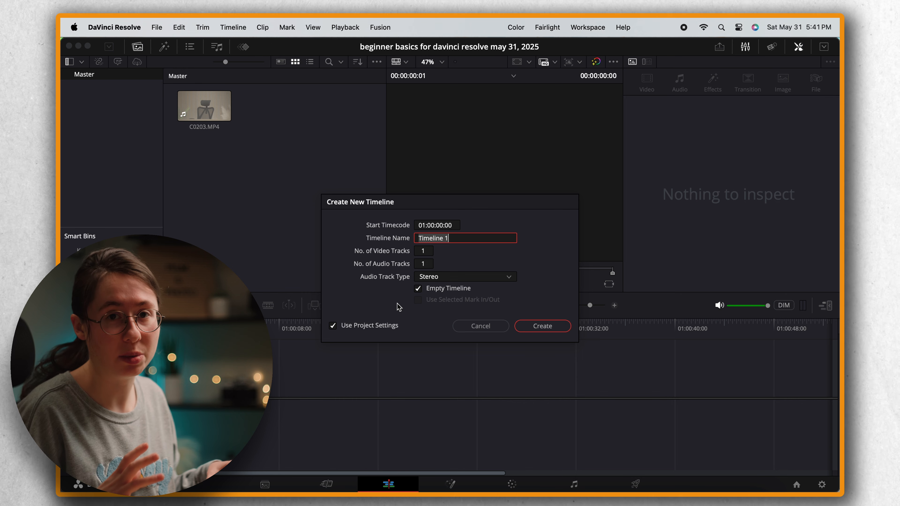
pyautogui.click(333, 325)
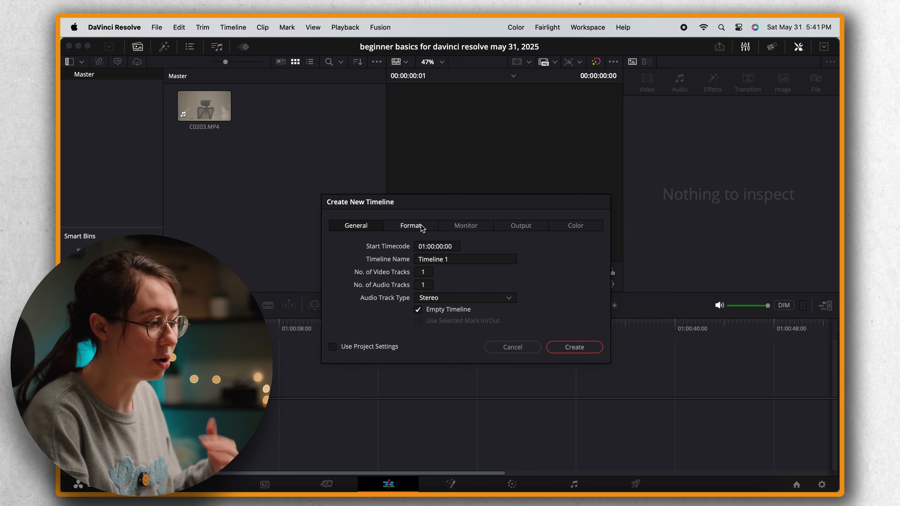
pyautogui.click(411, 225)
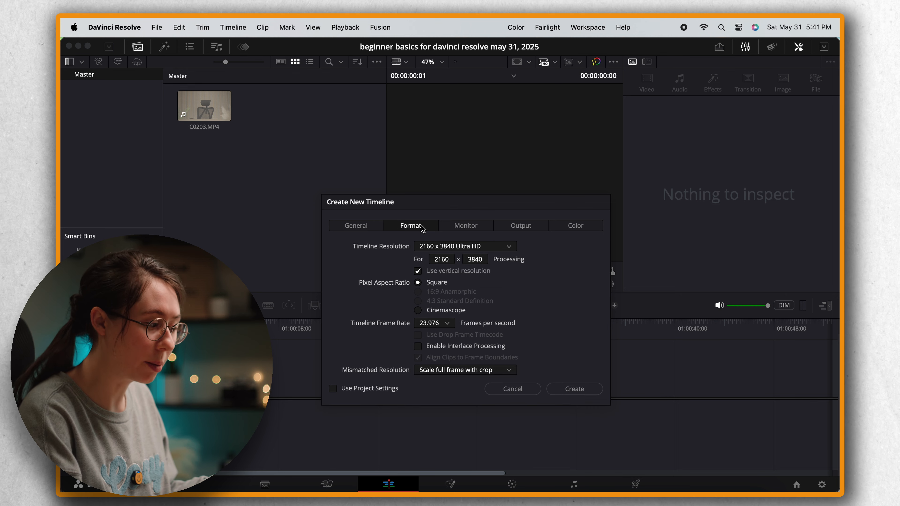
pyautogui.click(418, 272)
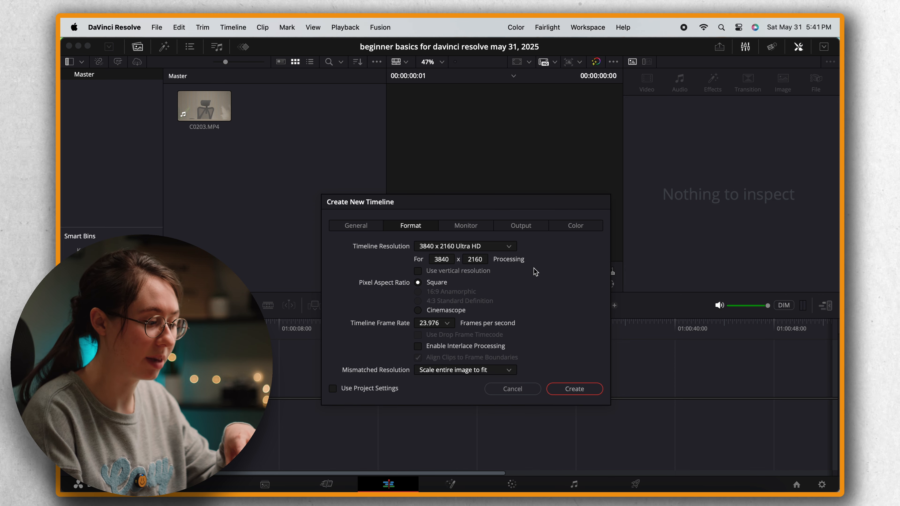
pyautogui.click(571, 390)
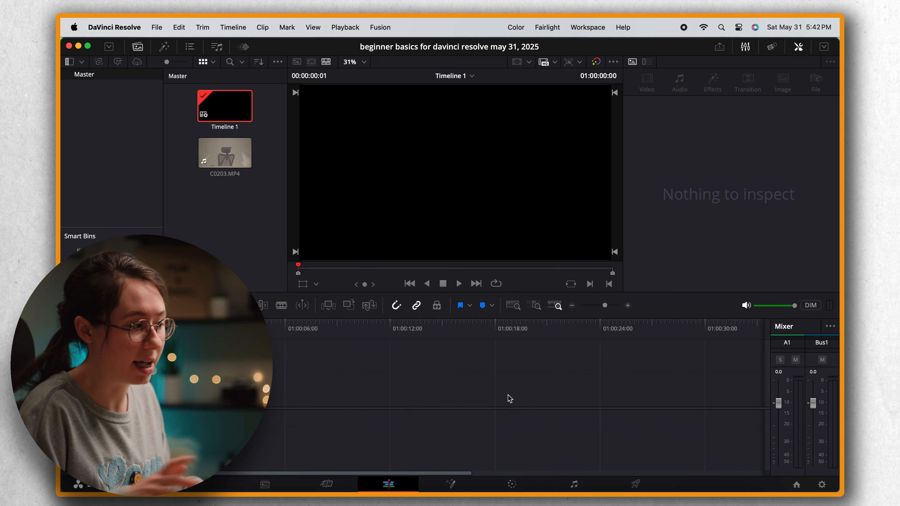
# - Preview C0203.MP4 in the viewer and place it at the start of the Video 1 track
pyautogui.click(209, 151)
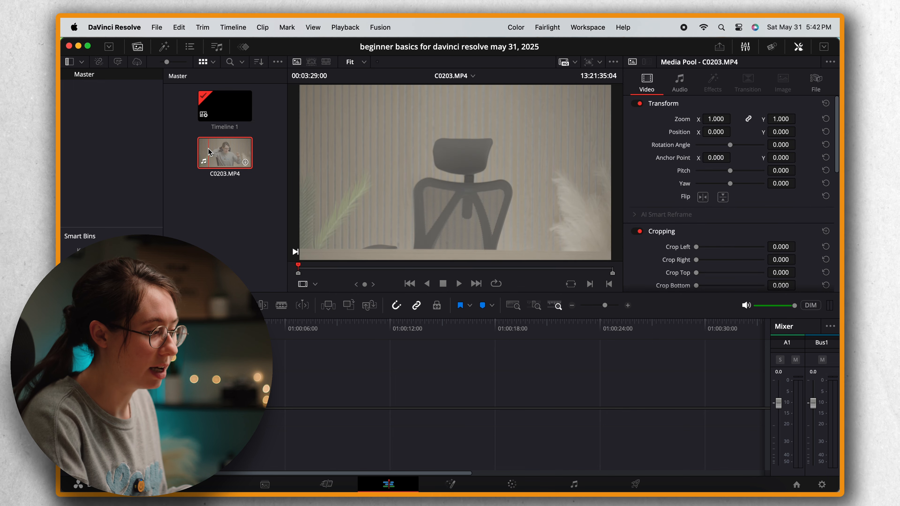
pyautogui.click(325, 272)
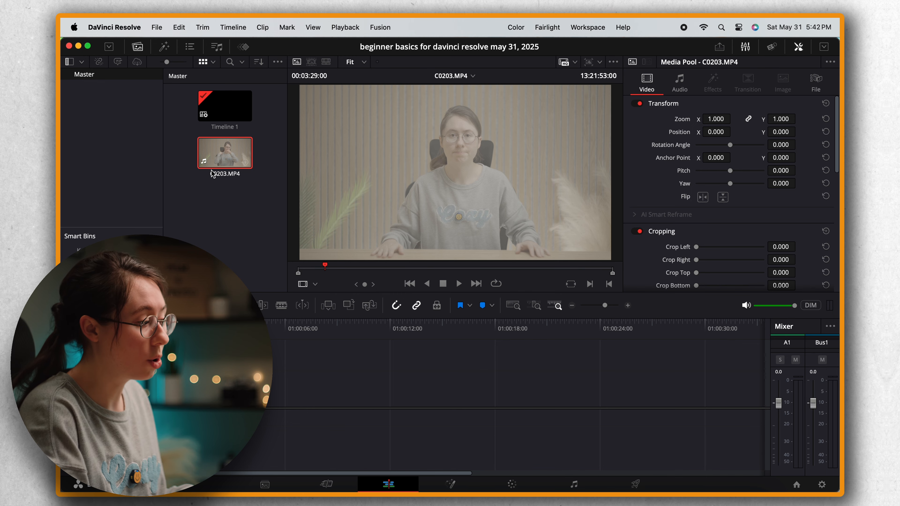
pyautogui.moveTo(225, 156); pyautogui.dragTo(275, 386)
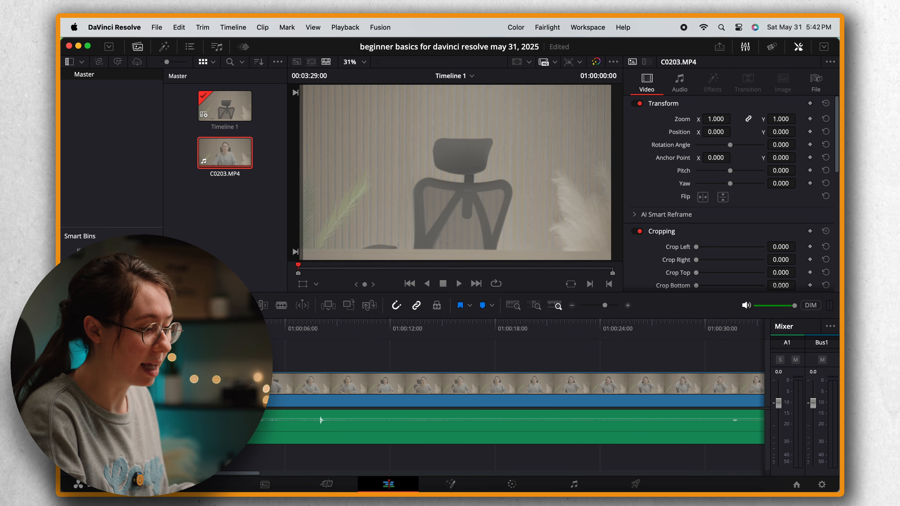
# - Make the audio track slightly taller and trim the end of the C0203.MP4 clip back to the playhead at 01:03:22:01
pyautogui.moveTo(604, 306); pyautogui.dragTo(597, 309)
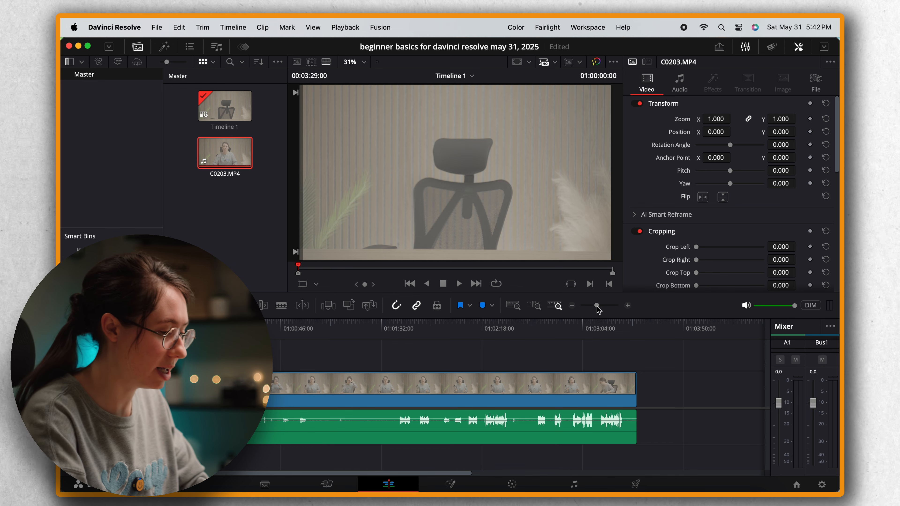
pyautogui.moveTo(166, 439)
pyautogui.mouseDown()
pyautogui.moveTo(167, 416)
pyautogui.moveTo(165, 445)
pyautogui.mouseUp()
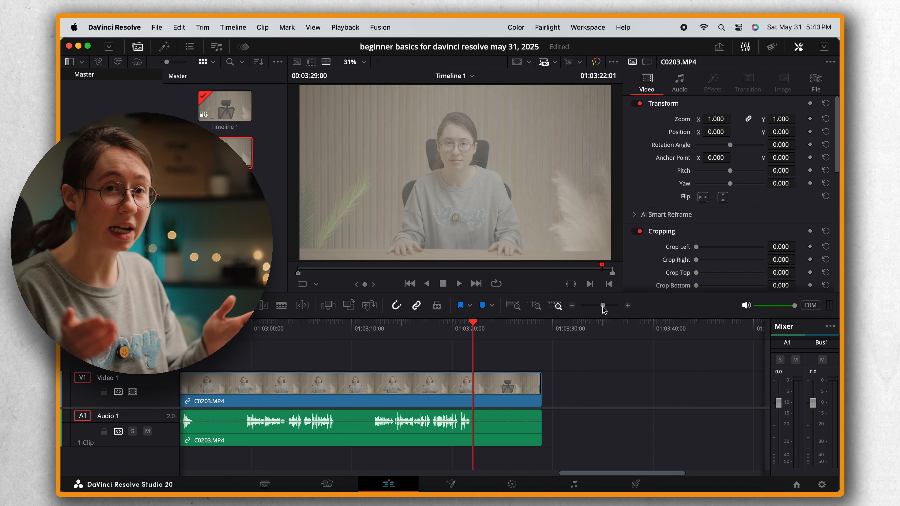
pyautogui.click(540, 385)
pyautogui.moveTo(540, 385); pyautogui.dragTo(474, 393)
pyautogui.click(403, 354)
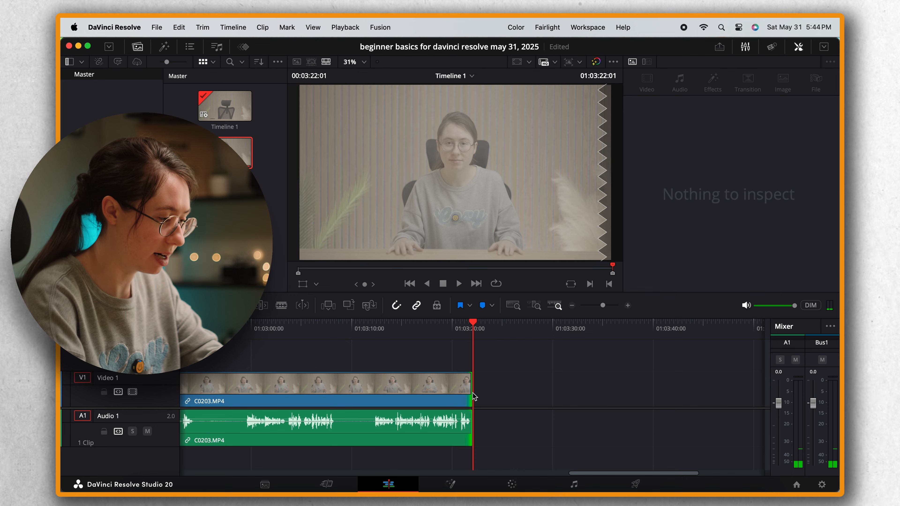
# - Save the project and split the C0203.MP4 clip at about 01:03:12:00 with the Blade tool, returning to Selection Mode
pyautogui.click(356, 328)
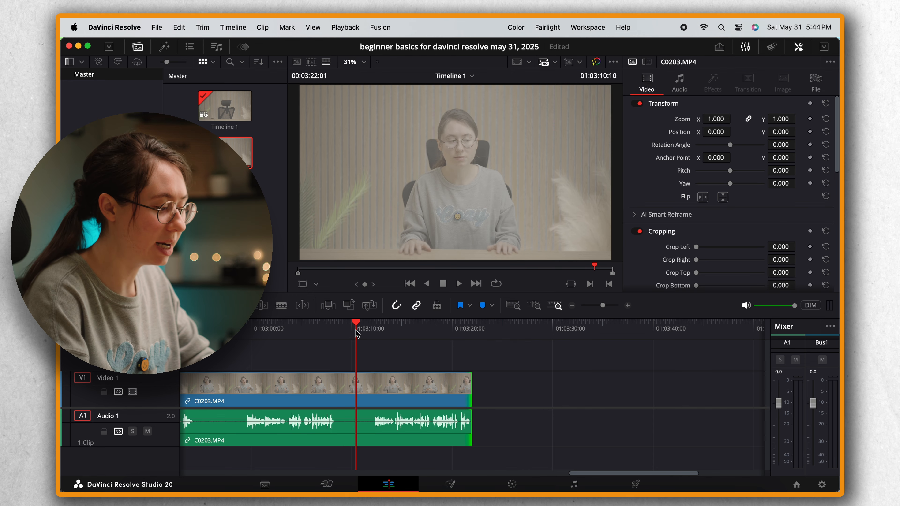
pyautogui.press('super+s')
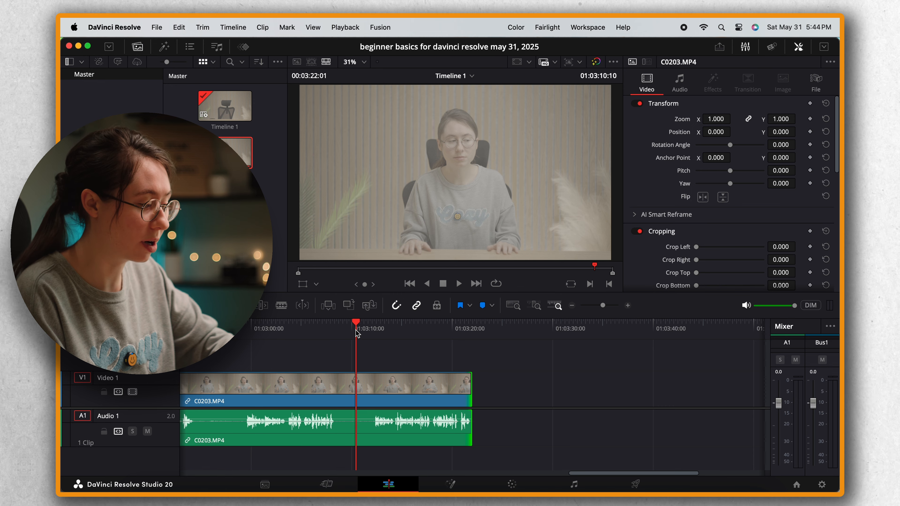
pyautogui.press('b')
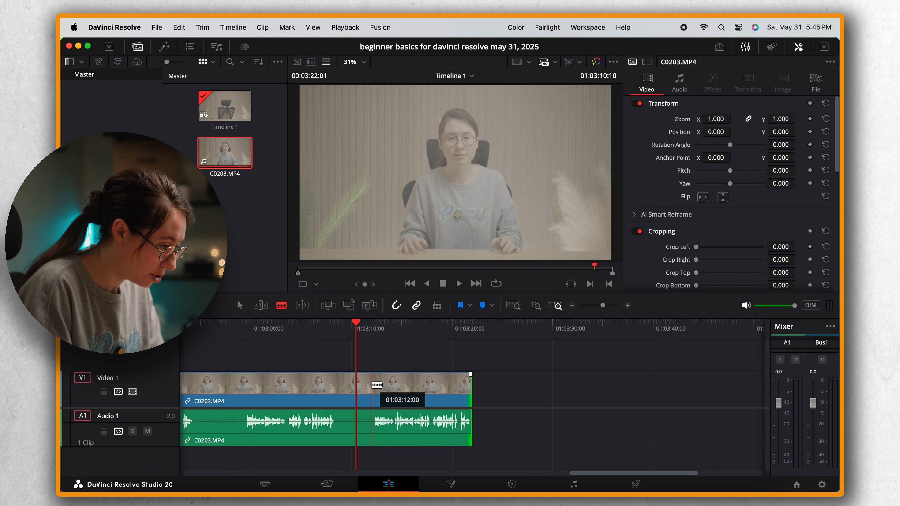
pyautogui.click(374, 385)
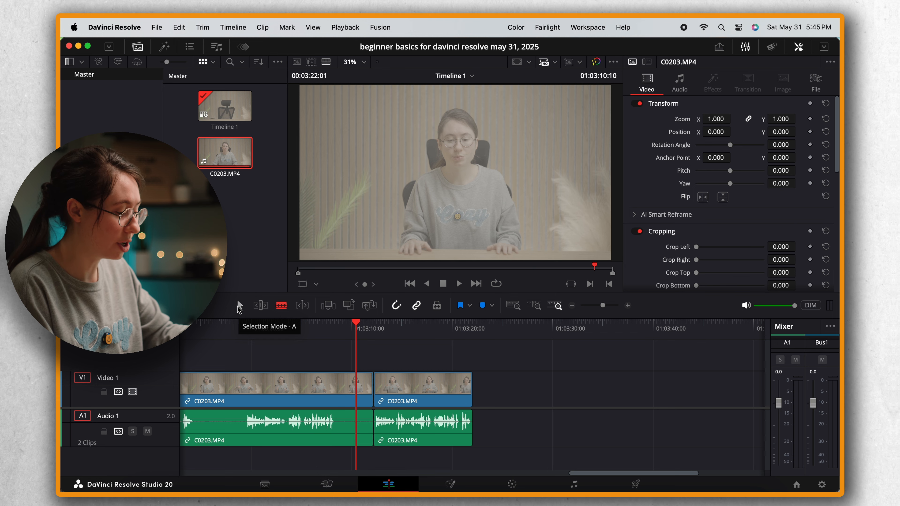
pyautogui.click(240, 306)
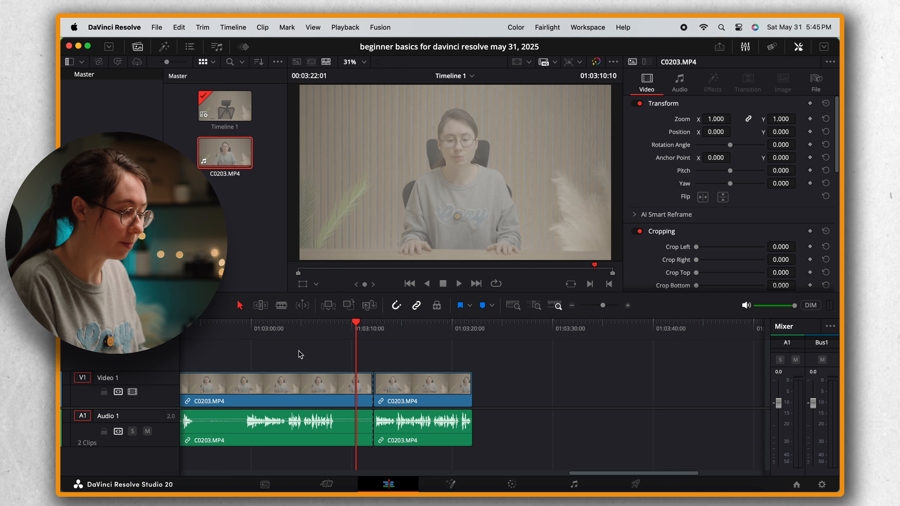
# - Move the second clip piece away from the cut, and delete the first piece along with the gap it leaves
pyautogui.moveTo(405, 379); pyautogui.dragTo(444, 380)
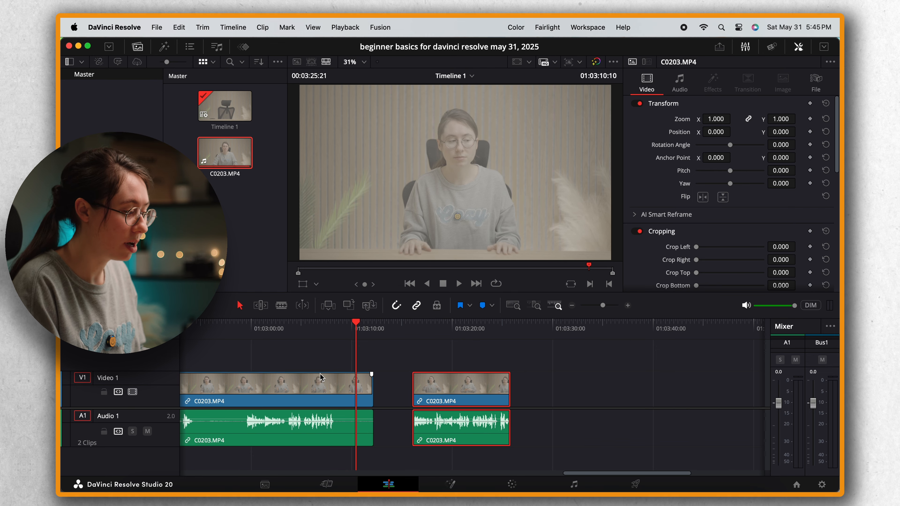
pyautogui.click(339, 386)
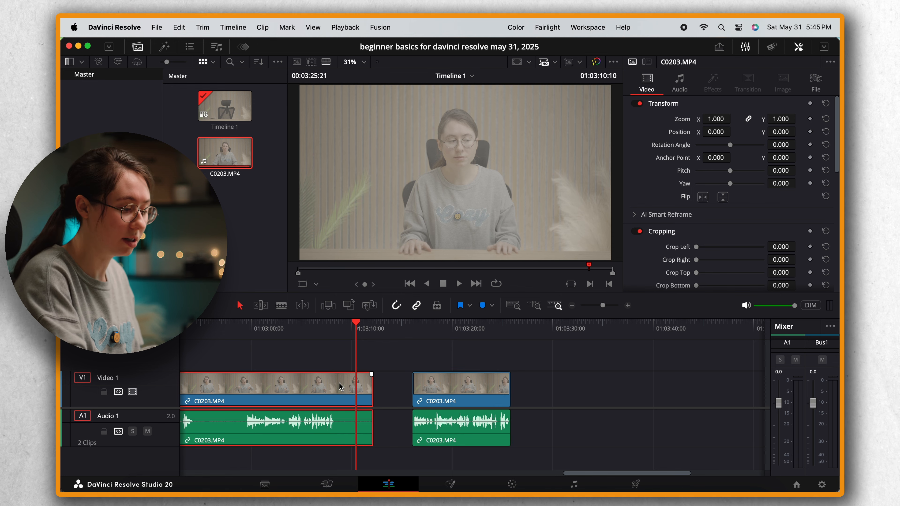
pyautogui.press('BackSpace')
pyautogui.click(339, 387)
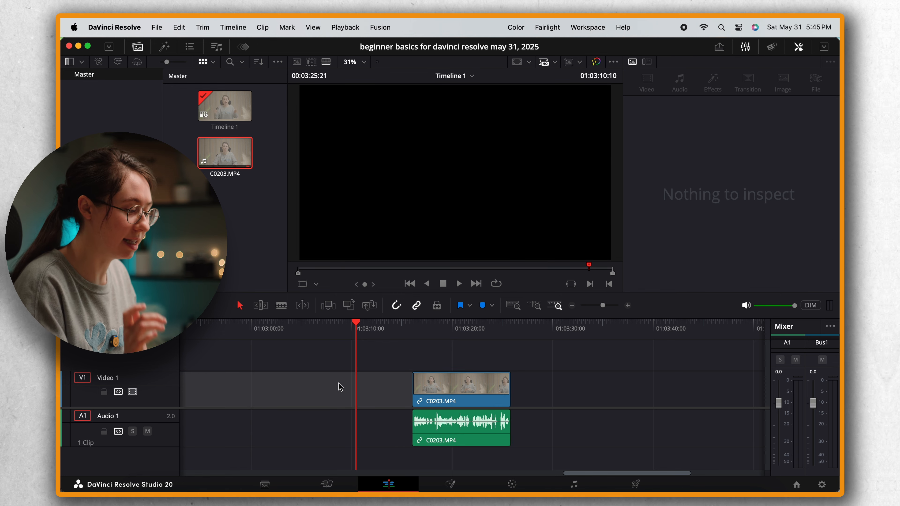
pyautogui.press('BackSpace')
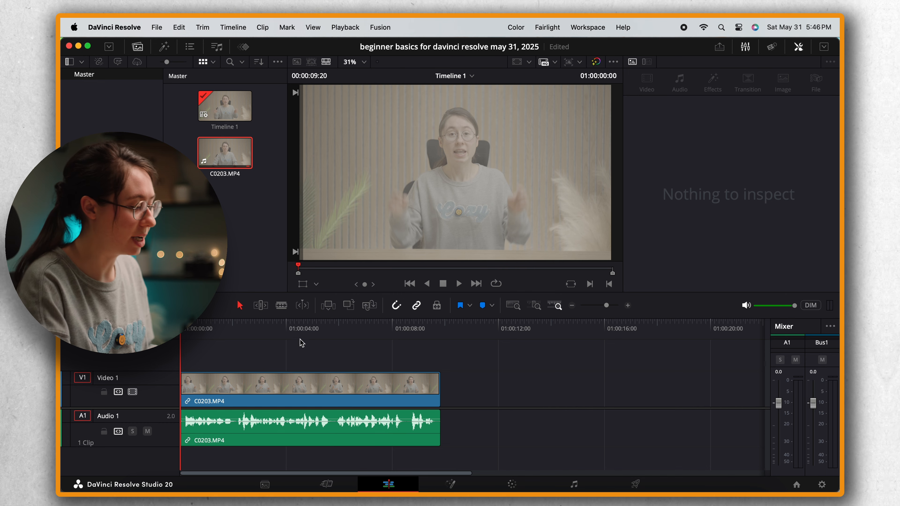
# - Reframe the C0203.MP4 clip with zoom 1.100, position X -47 and Y 37, and a rotation angle of 0.400
pyautogui.click(315, 381)
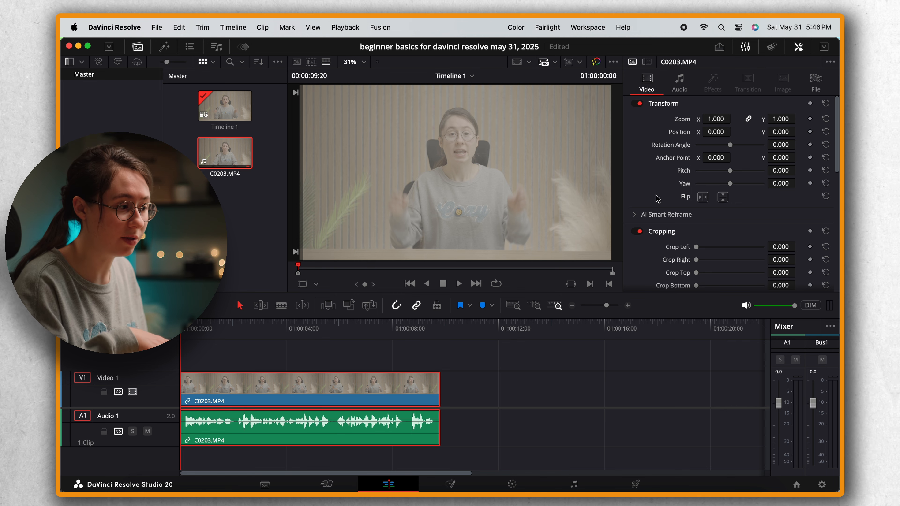
pyautogui.moveTo(716, 116)
pyautogui.mouseDown()
pyautogui.moveTo(737, 118)
pyautogui.moveTo(706, 119)
pyautogui.moveTo(716, 116)
pyautogui.mouseUp()
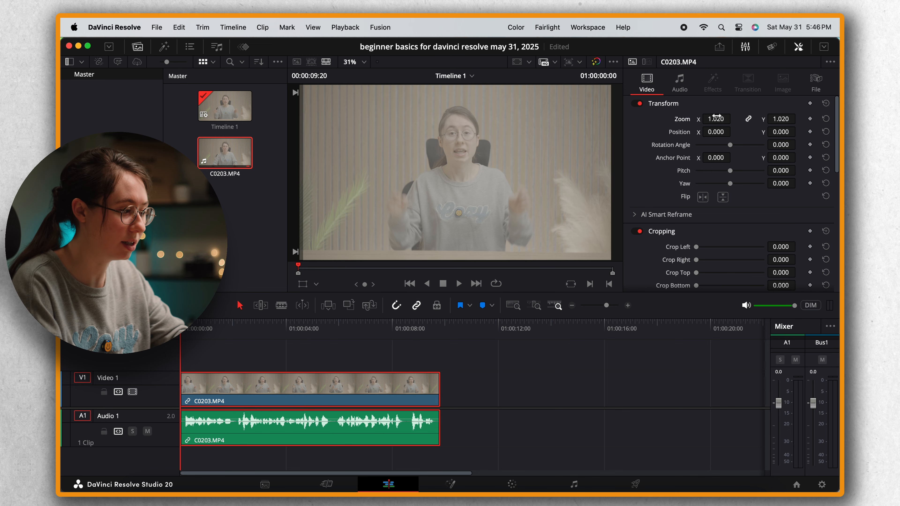
pyautogui.click(716, 117)
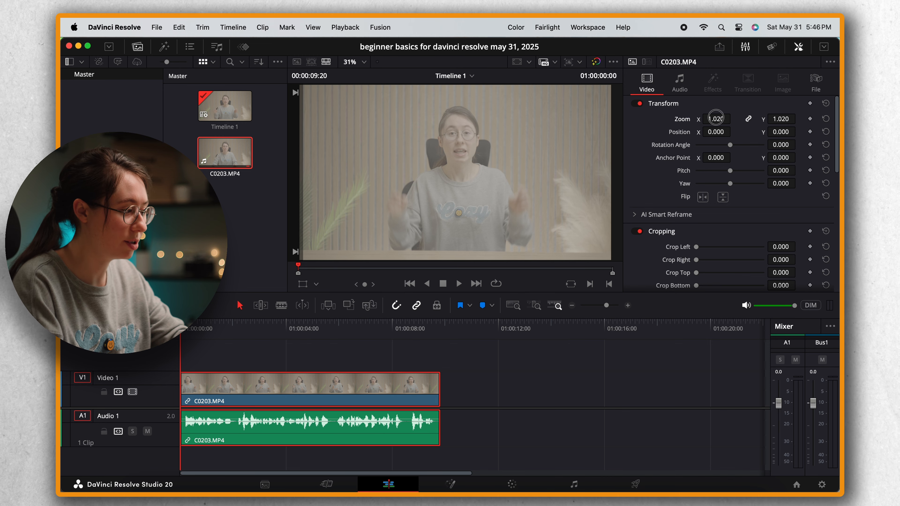
pyautogui.moveTo(716, 117); pyautogui.dragTo(718, 117)
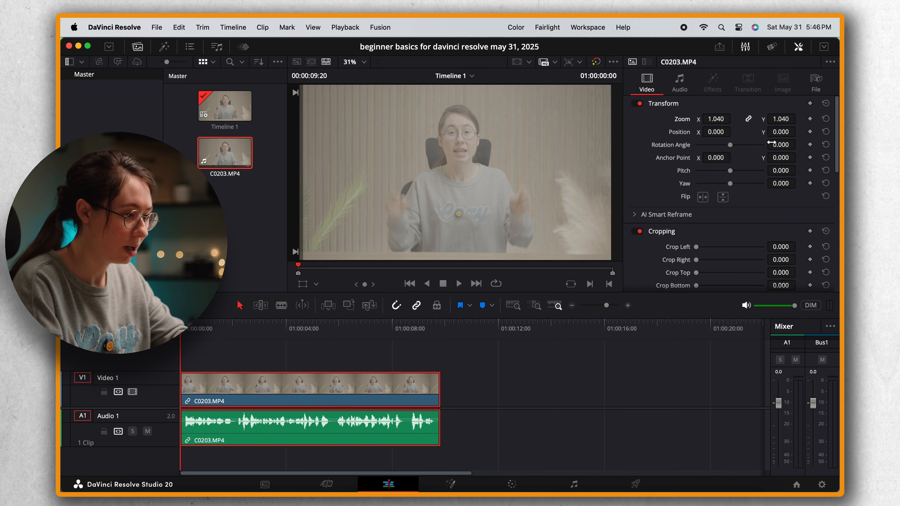
pyautogui.moveTo(776, 144); pyautogui.dragTo(777, 144)
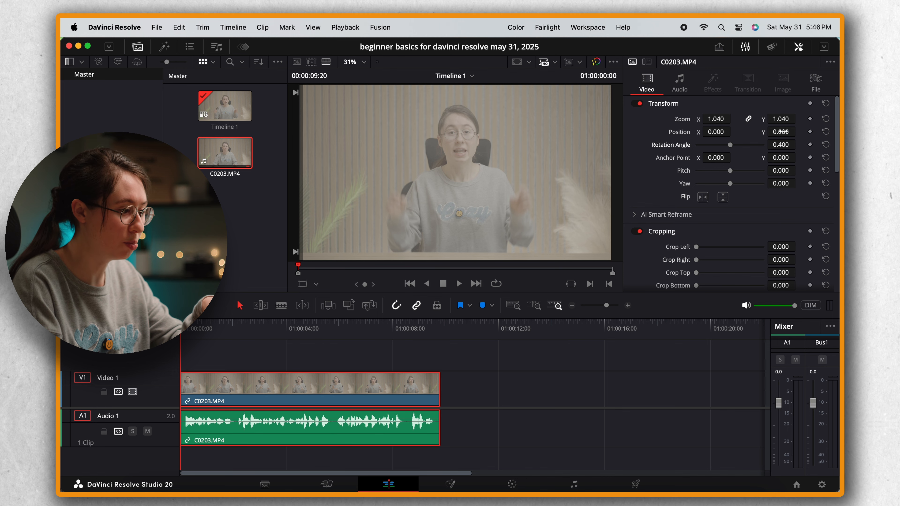
pyautogui.moveTo(781, 132)
pyautogui.mouseDown()
pyautogui.moveTo(737, 133)
pyautogui.moveTo(782, 132)
pyautogui.mouseUp()
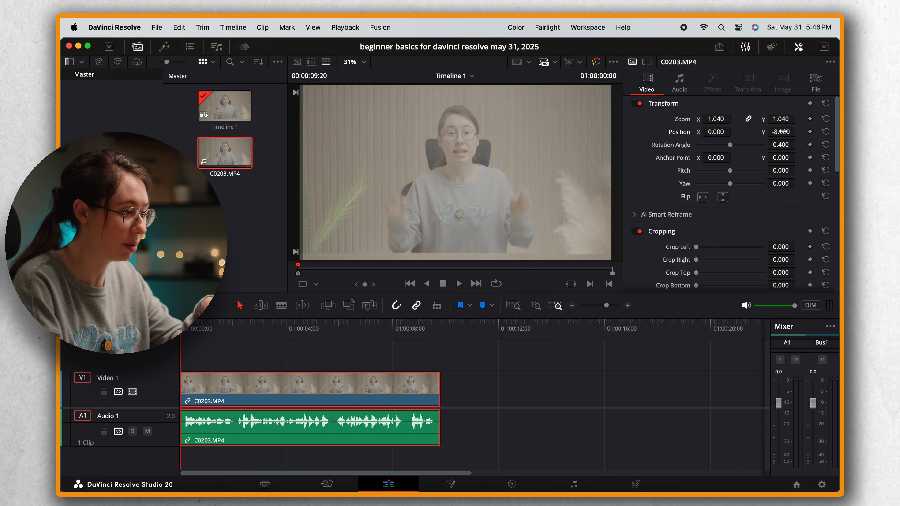
pyautogui.moveTo(718, 132); pyautogui.dragTo(765, 140)
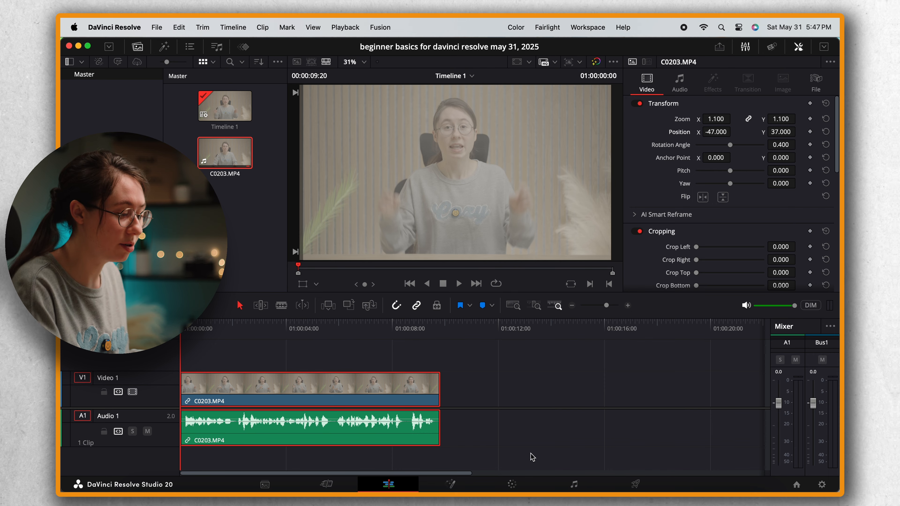
# - Open the Color page and compare the Parade and Waveform scopes for the clip, returning to Waveform
pyautogui.click(511, 484)
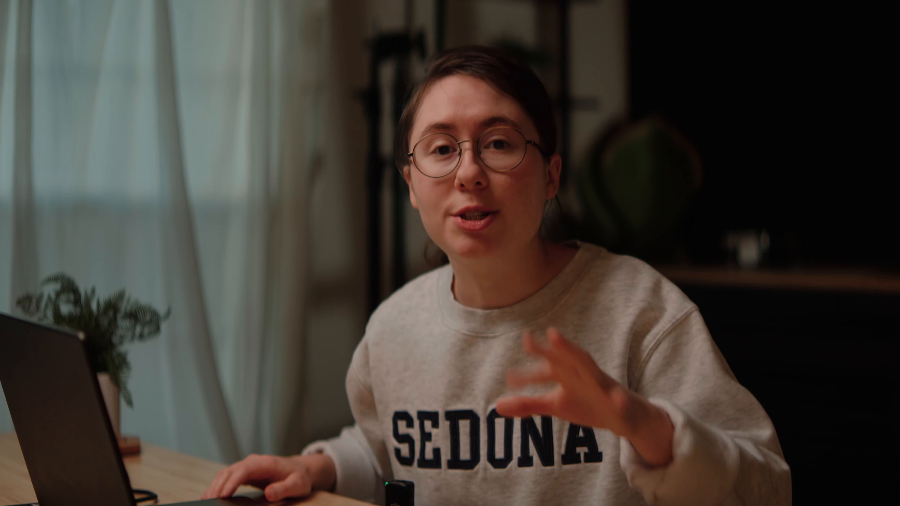
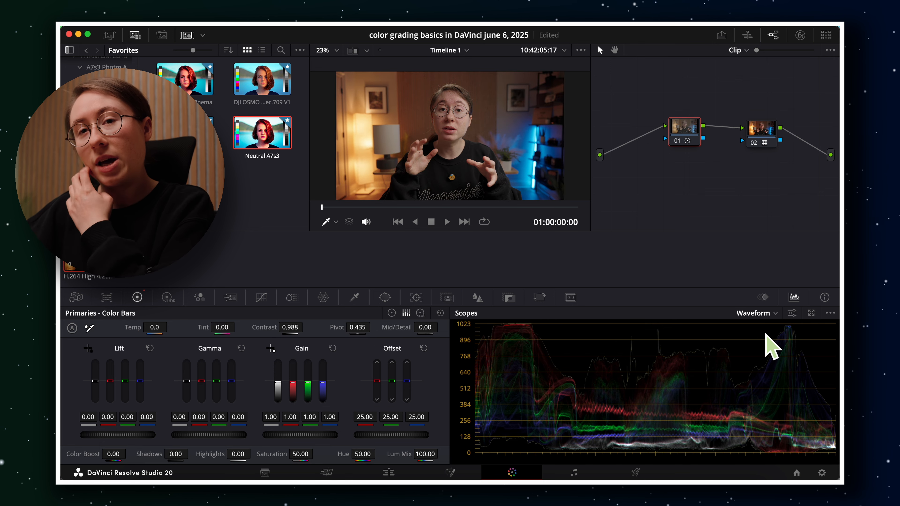
pyautogui.click(765, 315)
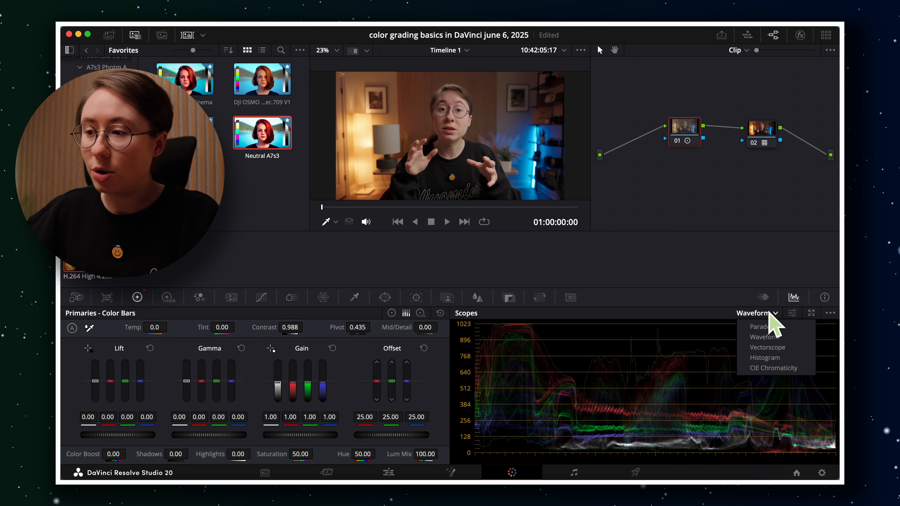
pyautogui.click(766, 314)
pyautogui.click(766, 315)
pyautogui.click(765, 326)
pyautogui.click(764, 314)
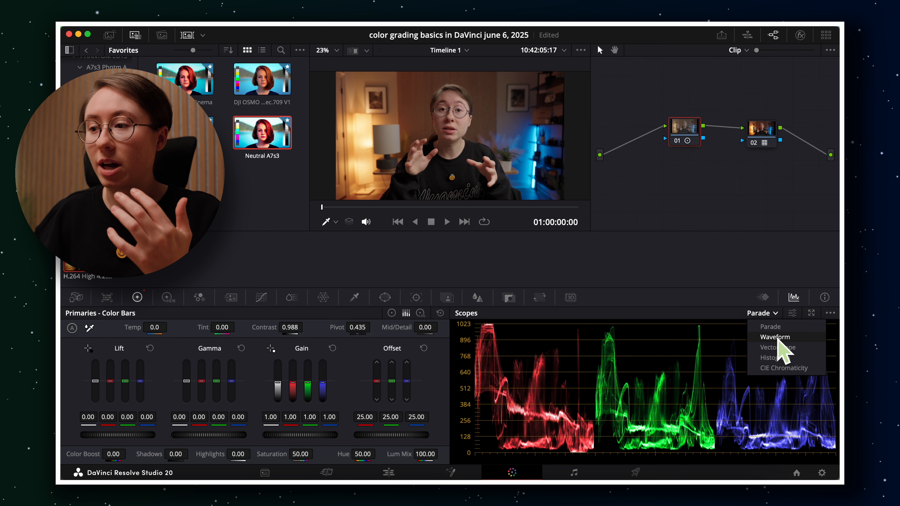
pyautogui.click(778, 337)
# - View the clip's levels in the Histogram and Parade scopes, and switch the display back to Waveform
pyautogui.click(767, 313)
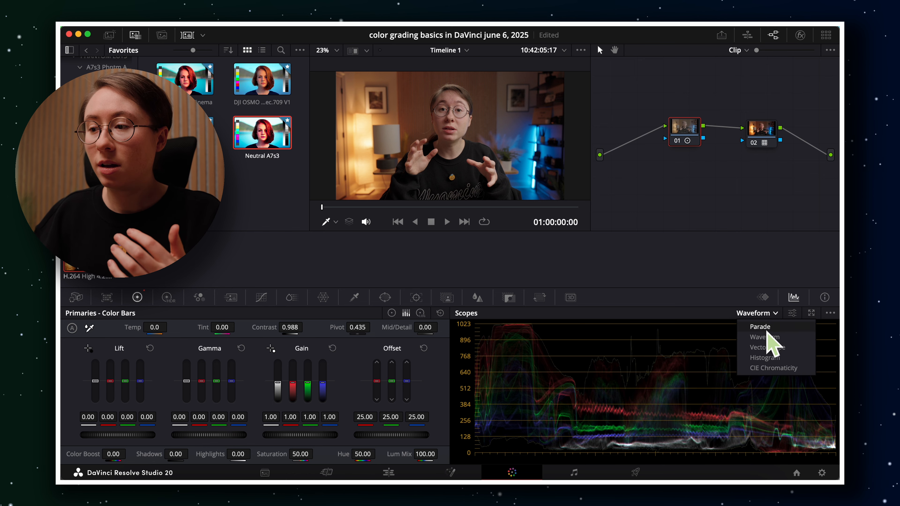
pyautogui.click(770, 355)
pyautogui.click(760, 314)
pyautogui.click(757, 356)
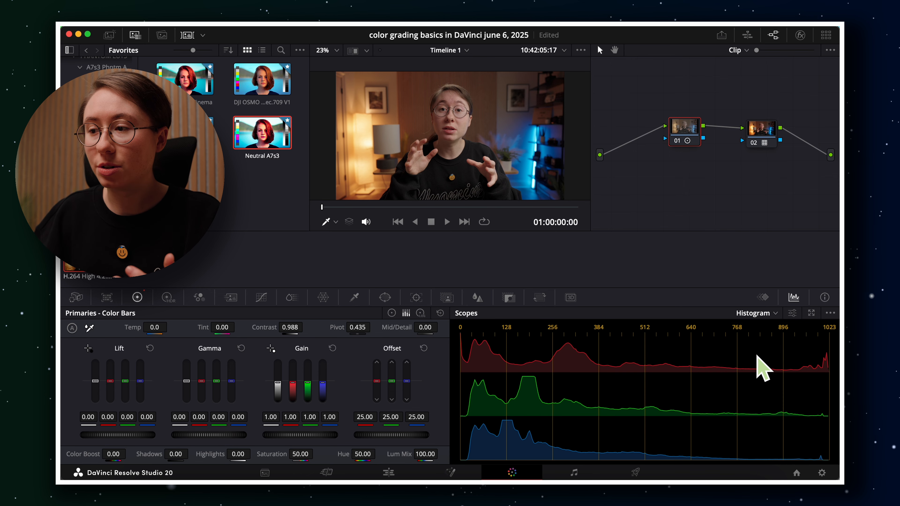
pyautogui.click(755, 314)
pyautogui.click(757, 327)
pyautogui.click(756, 314)
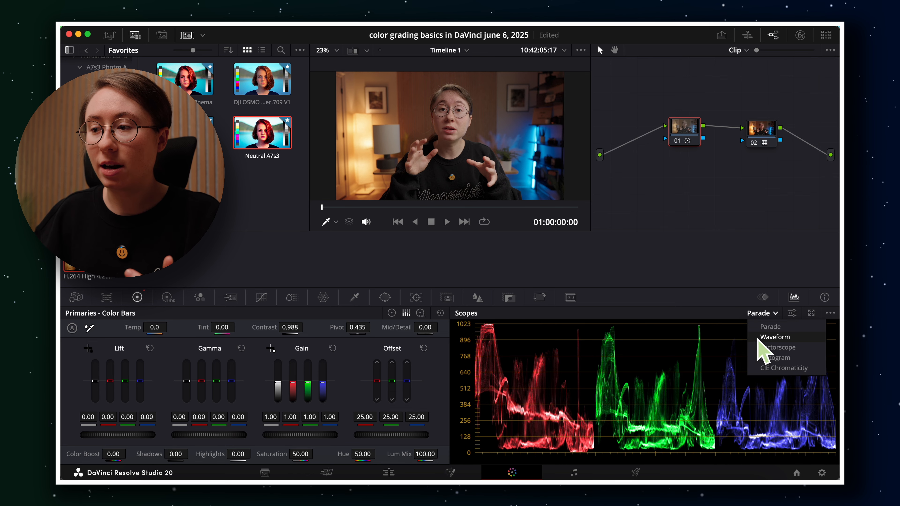
pyautogui.click(758, 337)
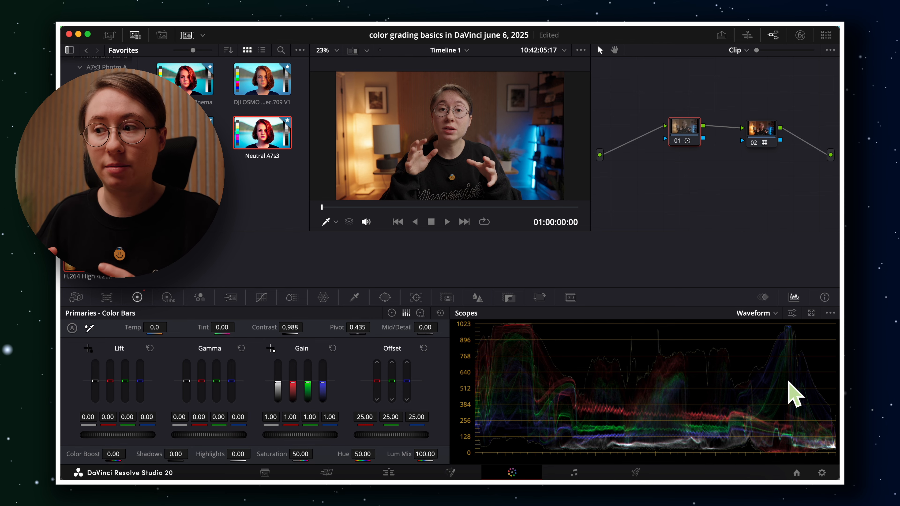
# - Try a lower contrast of 0.788 on node 01, and reset all the primaries adjustments
pyautogui.click(284, 325)
pyautogui.moveTo(285, 324); pyautogui.dragTo(233, 341)
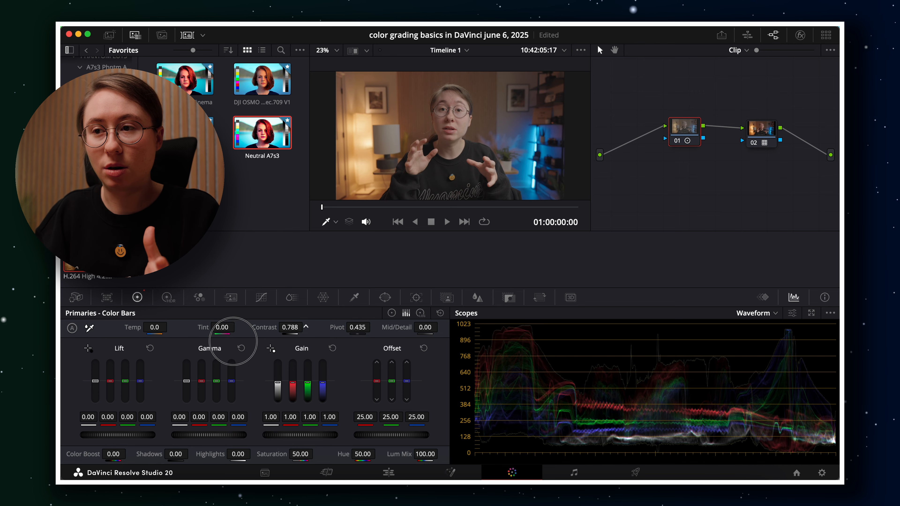
pyautogui.click(440, 313)
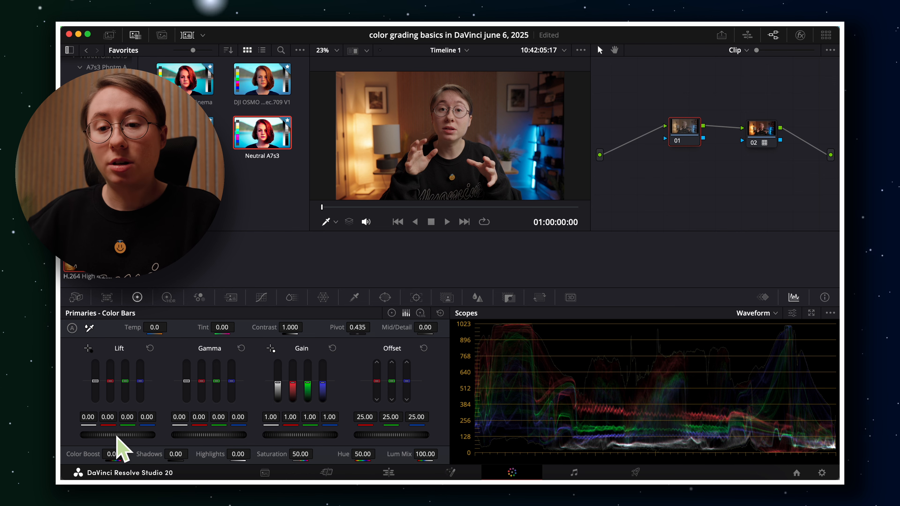
# - Try darkening and brightening the shadows of node 01 with the Lift master wheel, and reset Lift
pyautogui.moveTo(118, 435); pyautogui.dragTo(85, 431)
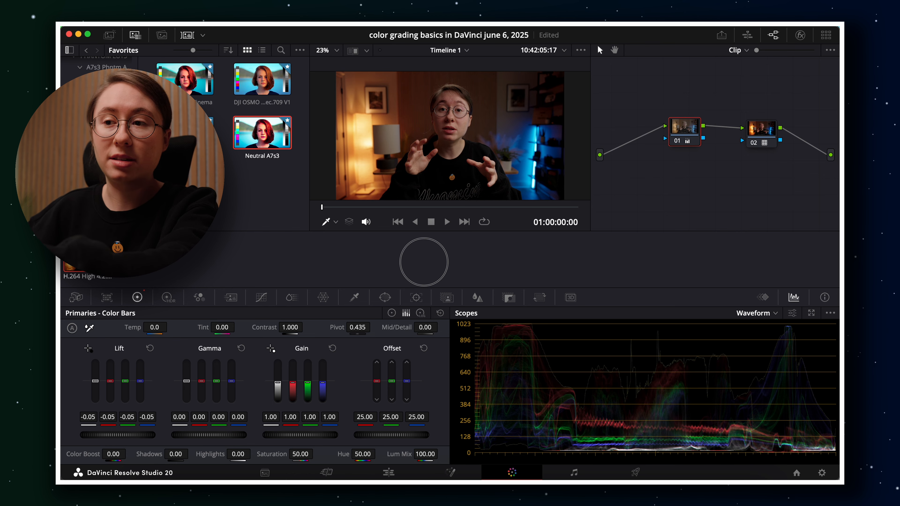
pyautogui.moveTo(424, 262); pyautogui.dragTo(542, 262)
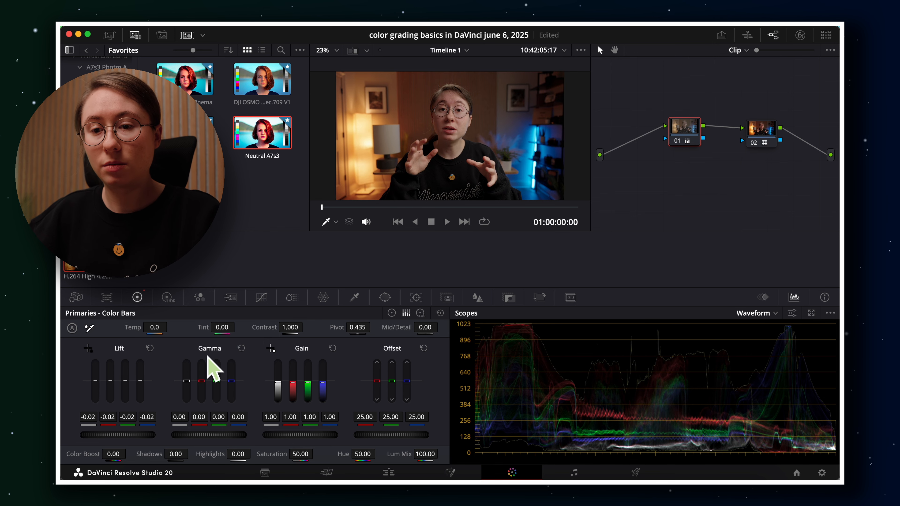
pyautogui.click(149, 348)
# - Try adjusting the midtones with Gamma and lowering Gain to 0.88, resetting each after its test
pyautogui.moveTo(191, 430); pyautogui.dragTo(243, 421)
pyautogui.click(242, 348)
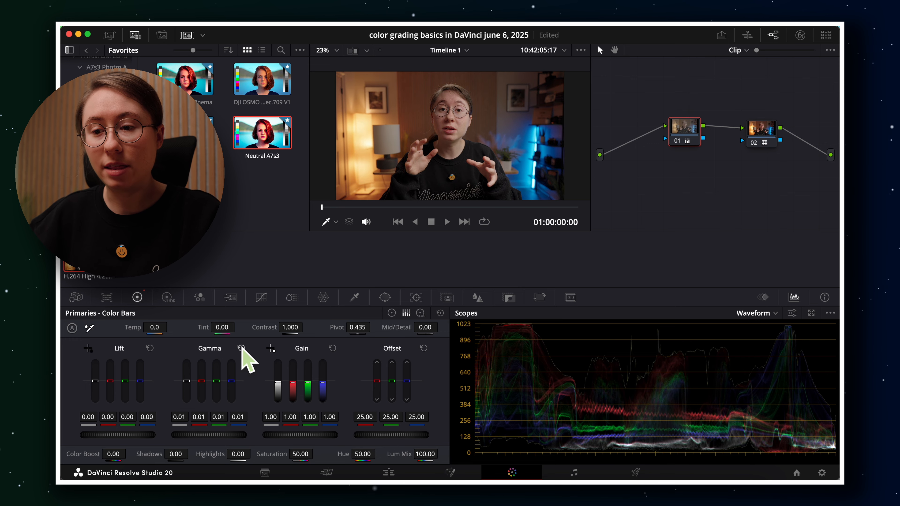
pyautogui.moveTo(321, 431); pyautogui.dragTo(213, 429)
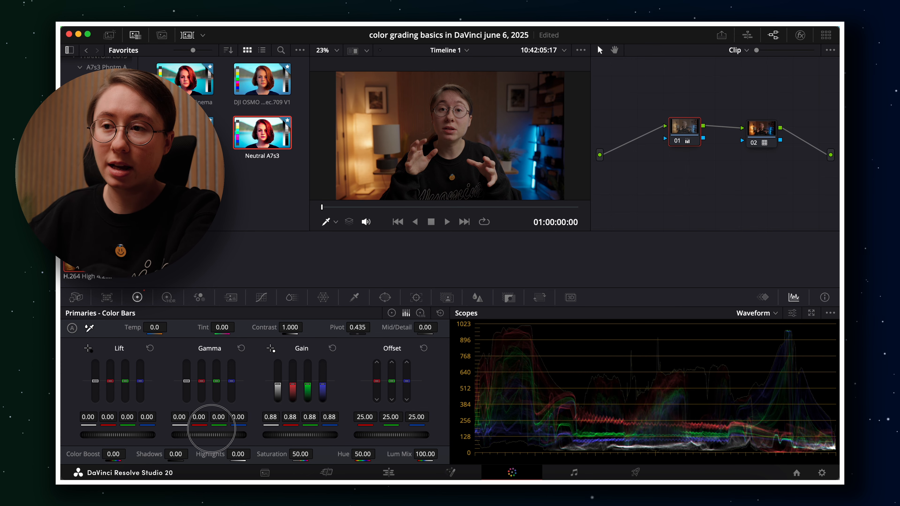
pyautogui.click(332, 348)
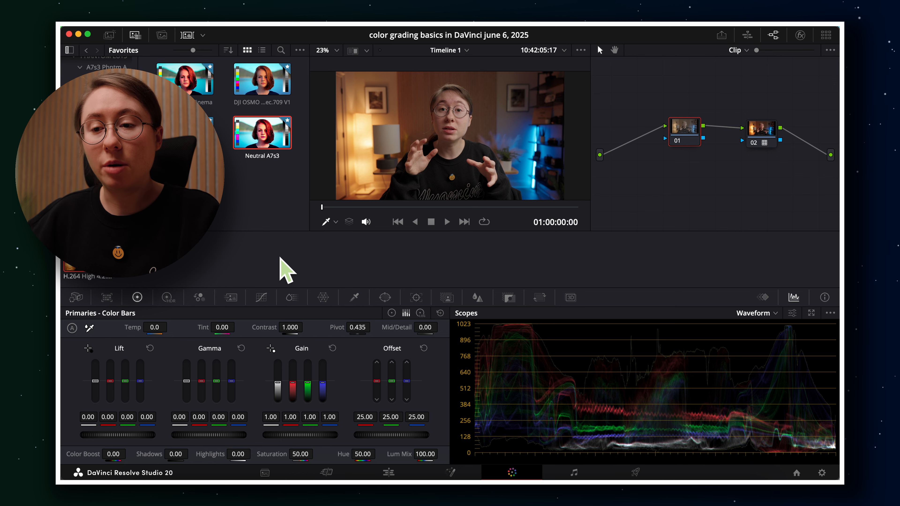
# - Try an S-shaped custom curve on node 01 with three points, raising the highlights, undoing the midtone change and lowering the shadows
pyautogui.click(261, 298)
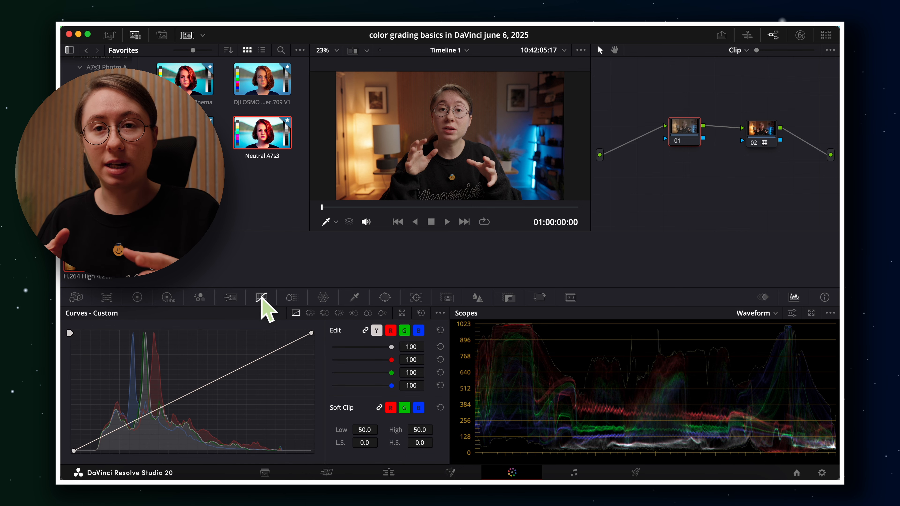
pyautogui.click(266, 354)
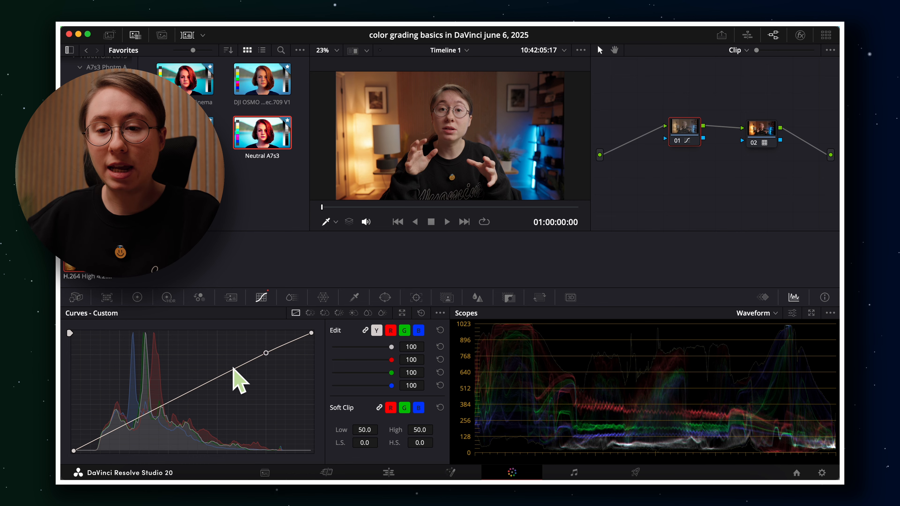
pyautogui.click(191, 390)
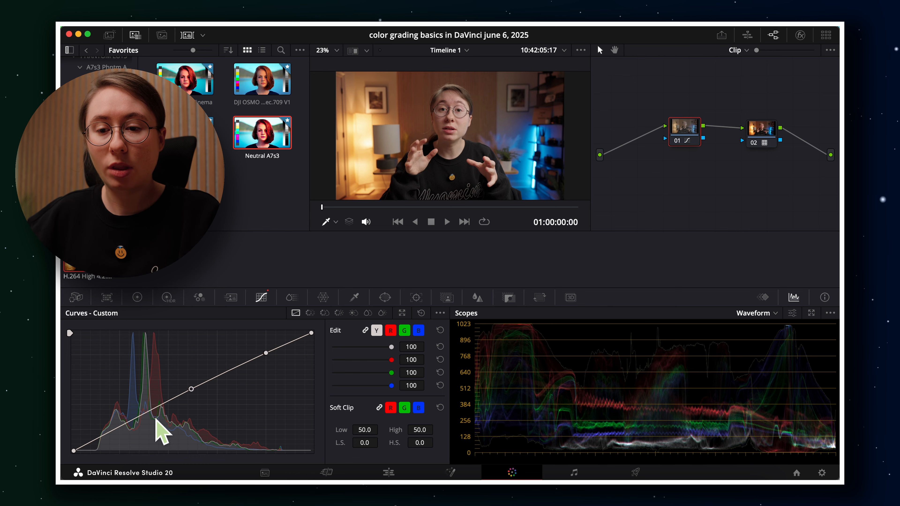
pyautogui.click(123, 422)
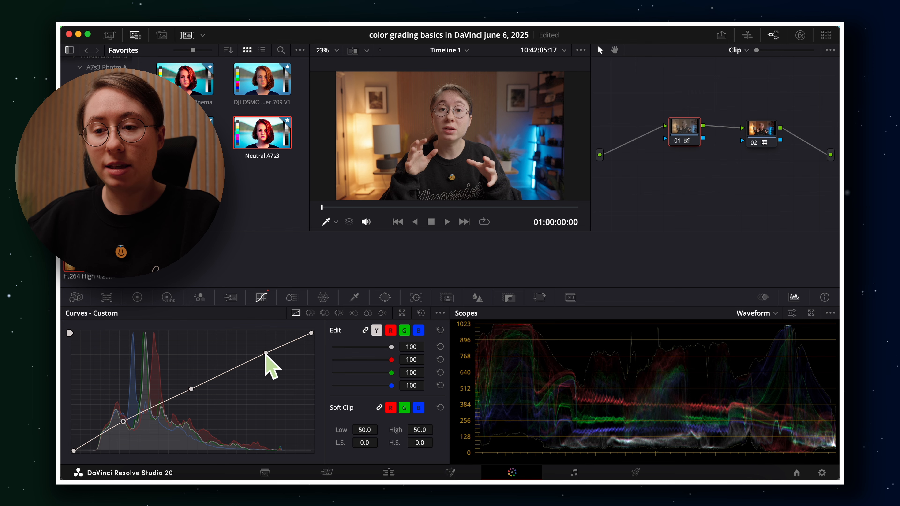
pyautogui.moveTo(266, 353); pyautogui.dragTo(262, 349)
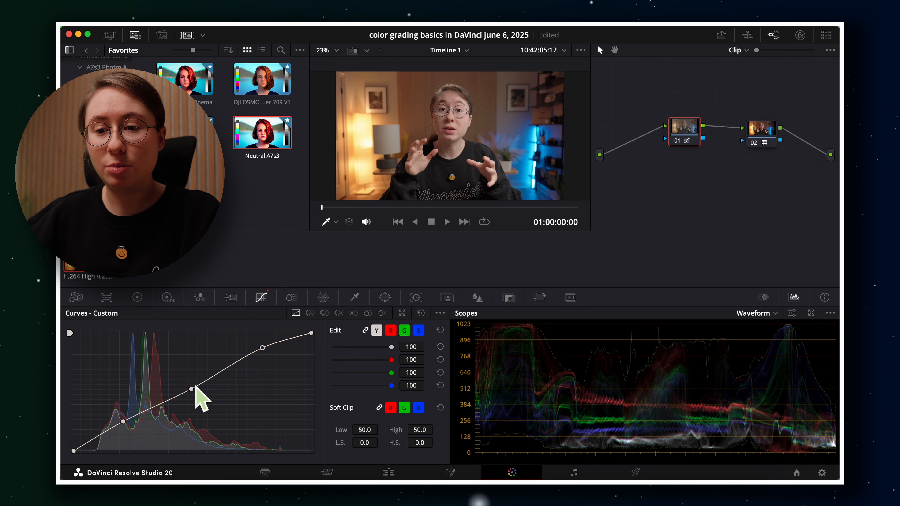
pyautogui.moveTo(191, 389); pyautogui.dragTo(196, 397)
pyautogui.press('super+z')
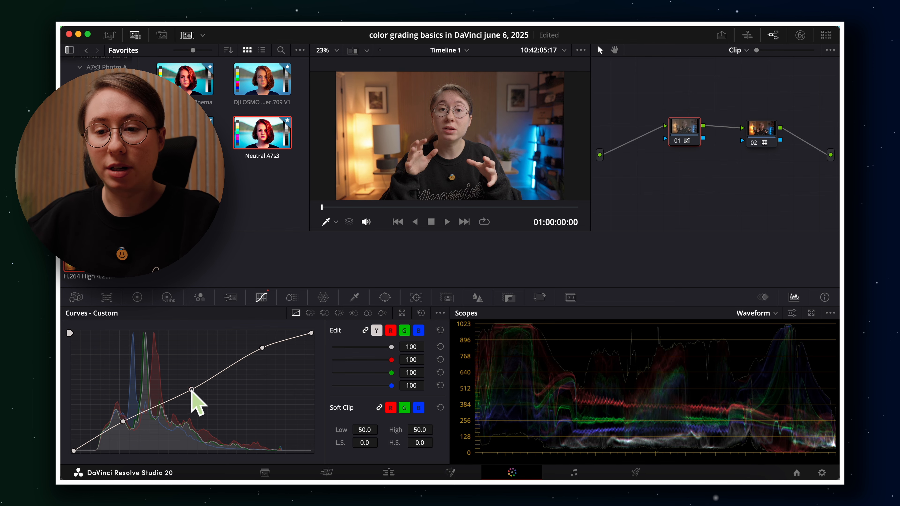
pyautogui.moveTo(123, 421); pyautogui.dragTo(125, 428)
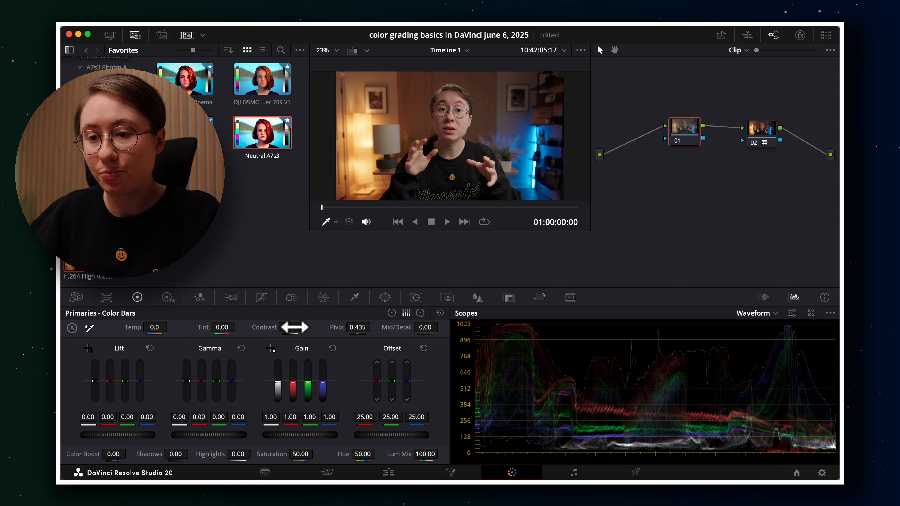
# - Grade node 01's tones with contrast 1.130, Lift -0.01, Gamma 0.02 and Gain 0.95
pyautogui.moveTo(291, 328)
pyautogui.mouseDown()
pyautogui.moveTo(325, 333)
pyautogui.moveTo(291, 330)
pyautogui.mouseUp()
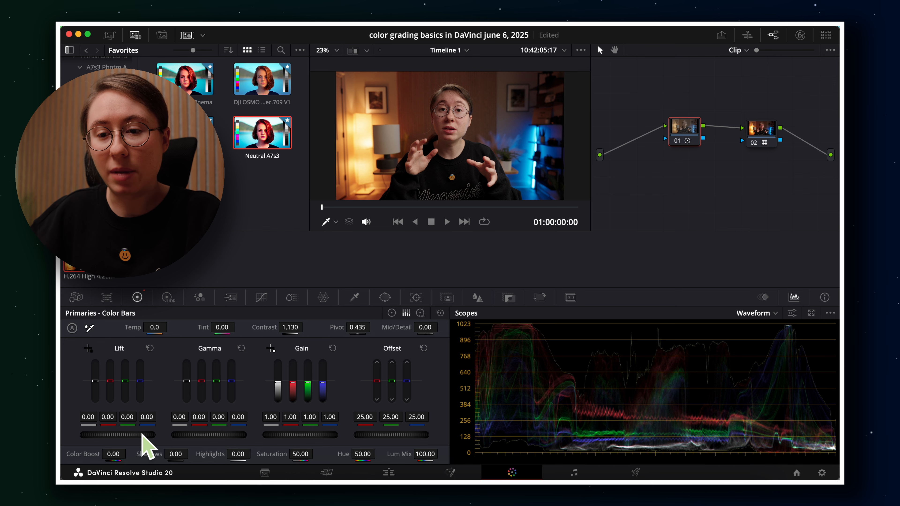
pyautogui.moveTo(127, 434); pyautogui.dragTo(96, 430)
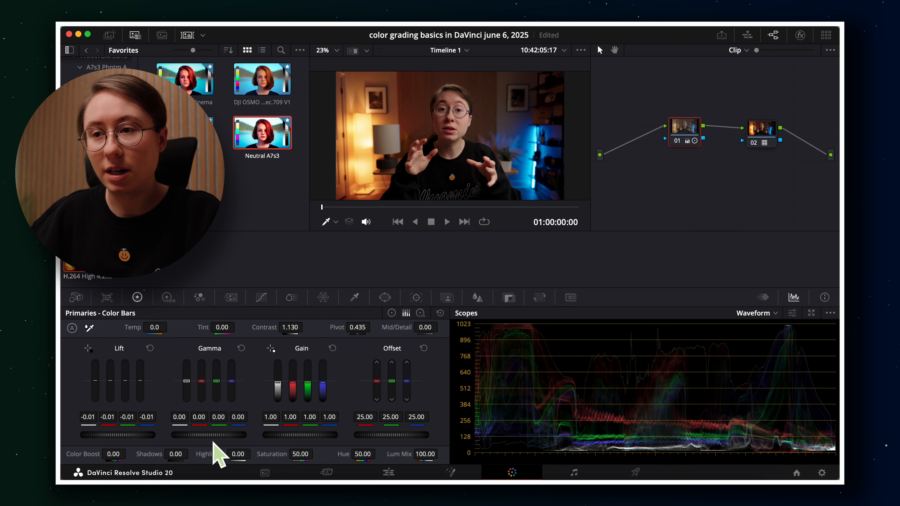
pyautogui.moveTo(208, 433); pyautogui.dragTo(236, 436)
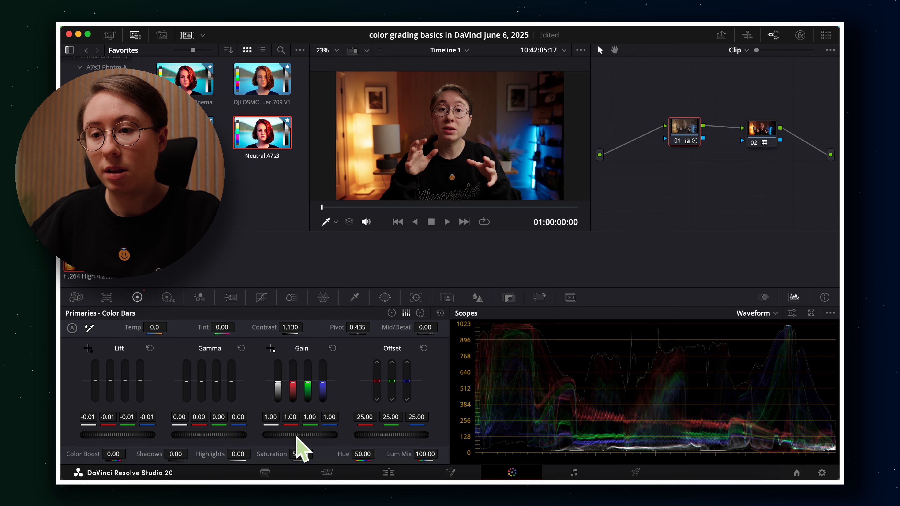
pyautogui.moveTo(305, 433); pyautogui.dragTo(261, 435)
# - Toggle node 01 off and on repeatedly to compare the image before and after the tonal grade
pyautogui.click(672, 140)
pyautogui.click(673, 139)
pyautogui.click(672, 139)
pyautogui.click(672, 139)
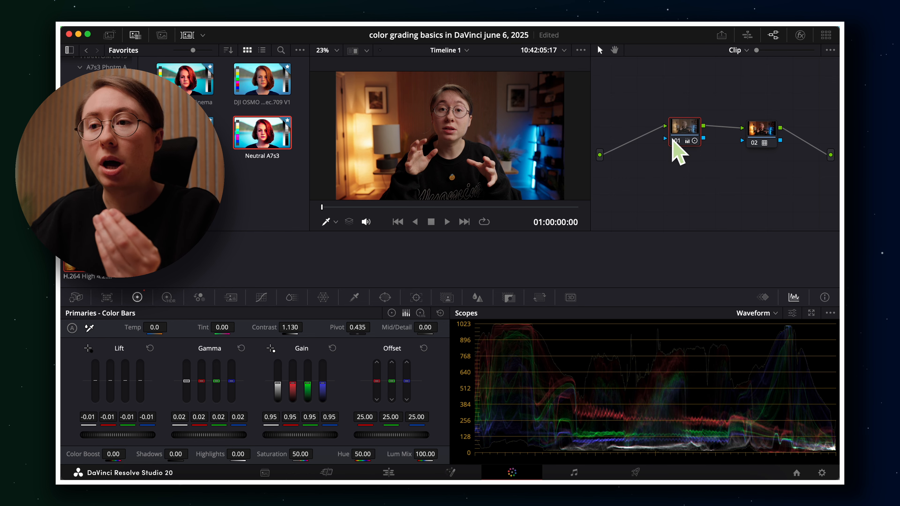
pyautogui.click(672, 139)
pyautogui.click(673, 140)
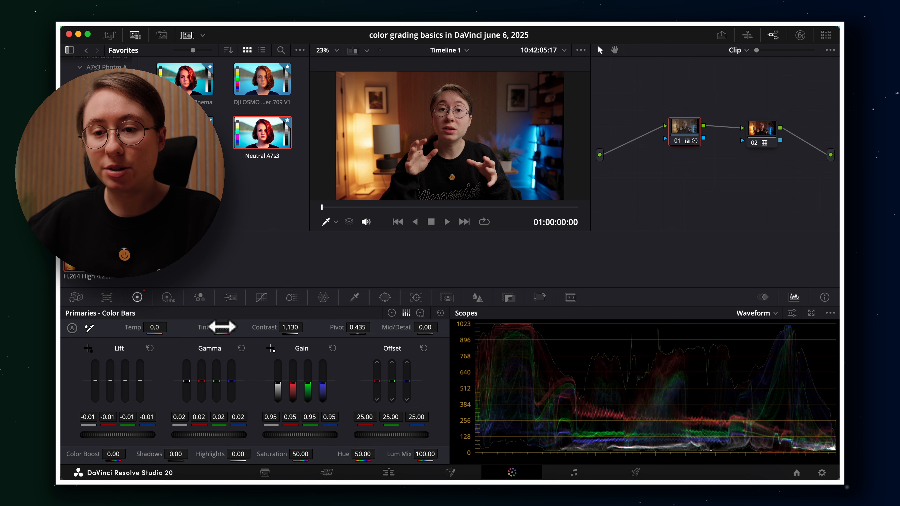
# - Warm the image on node 01 by setting the color temperature to 70.0
pyautogui.moveTo(150, 328); pyautogui.dragTo(169, 327)
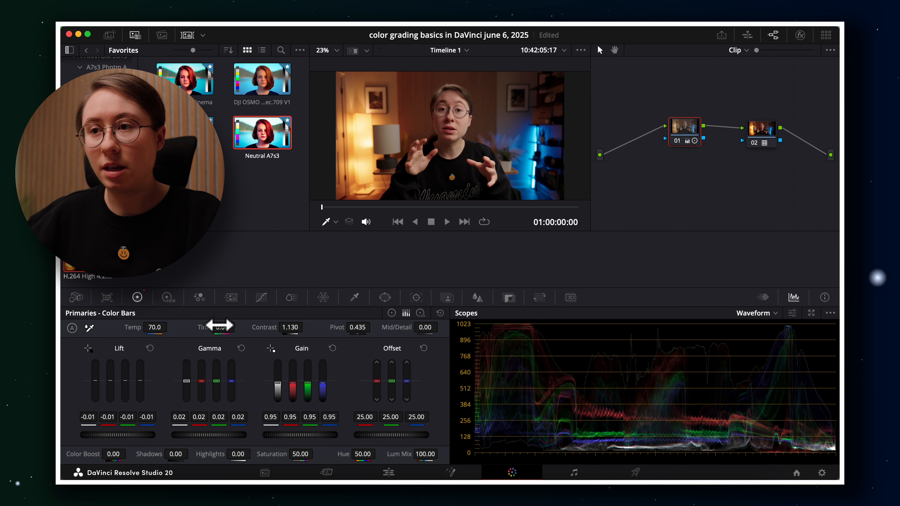
# - Set node 01's tint to 2.50 and raise its saturation, comparing the image with the node off and on in between
pyautogui.moveTo(214, 327); pyautogui.dragTo(220, 326)
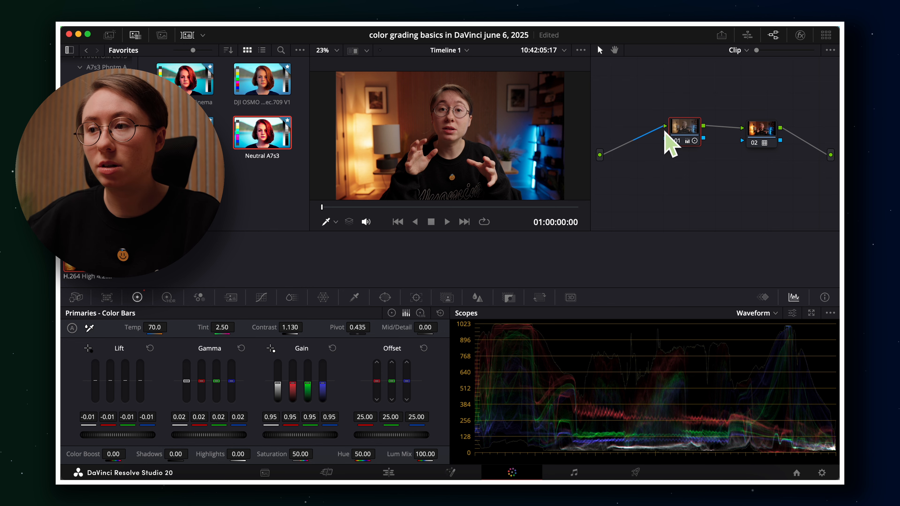
pyautogui.click(676, 140)
pyautogui.click(676, 139)
pyautogui.click(676, 140)
pyautogui.click(677, 139)
pyautogui.click(676, 139)
pyautogui.click(676, 139)
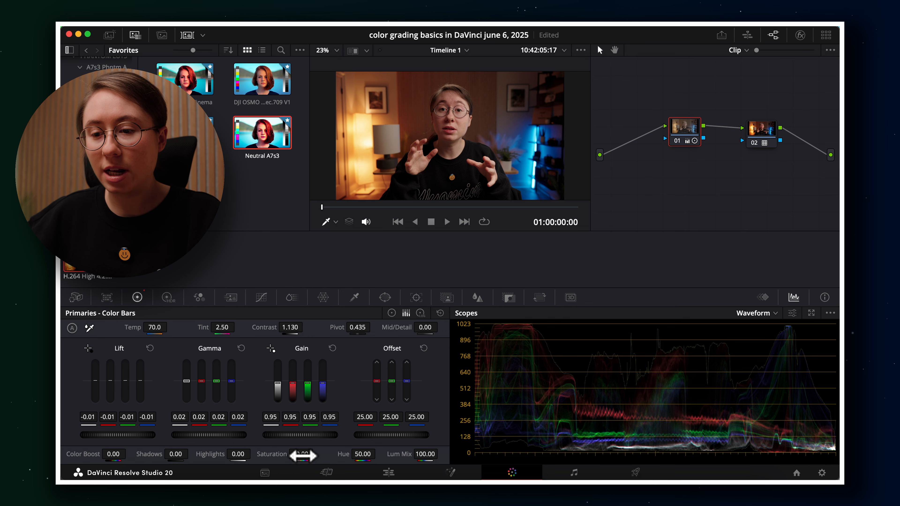
pyautogui.moveTo(305, 456)
pyautogui.mouseDown()
pyautogui.moveTo(316, 455)
pyautogui.moveTo(302, 456)
pyautogui.mouseUp()
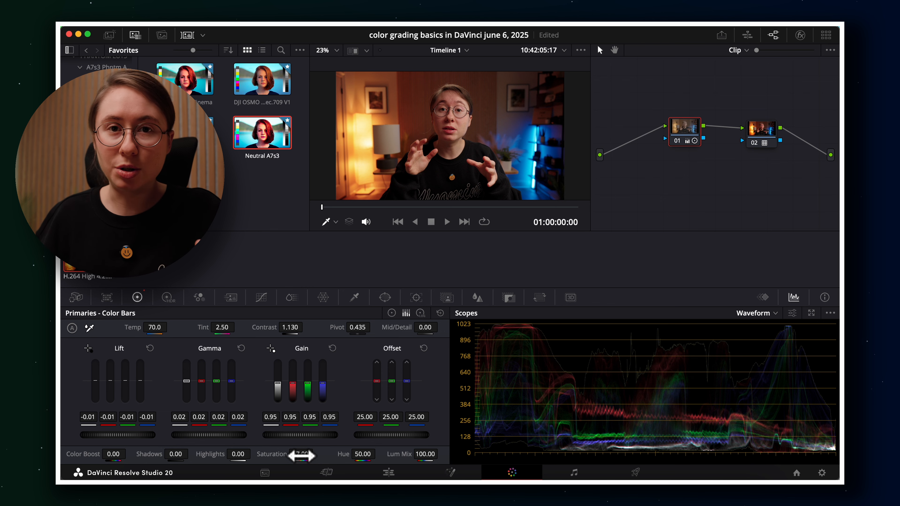
# - Try shifting the blue light's hue with a Hue Vs Hue curve, sampling the blue and setting a hue rotation of 10.40
pyautogui.click(261, 297)
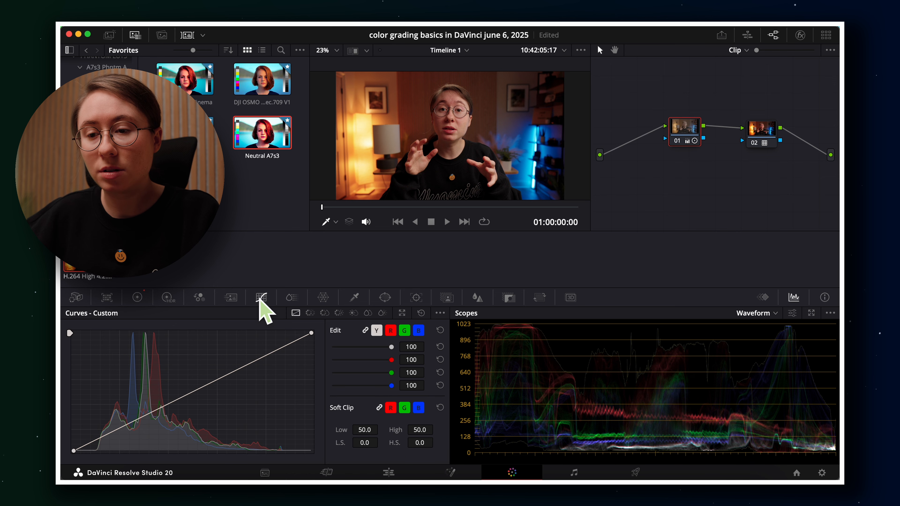
pyautogui.click(310, 313)
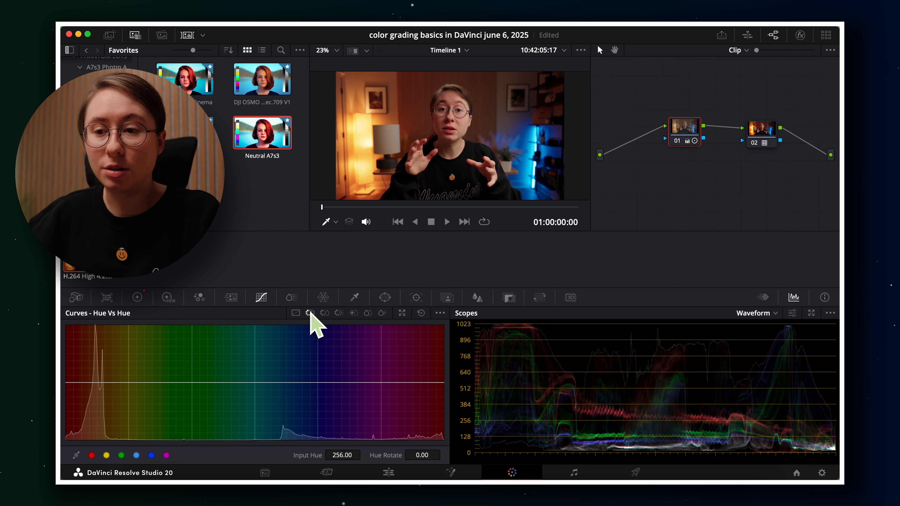
pyautogui.click(325, 313)
pyautogui.click(339, 313)
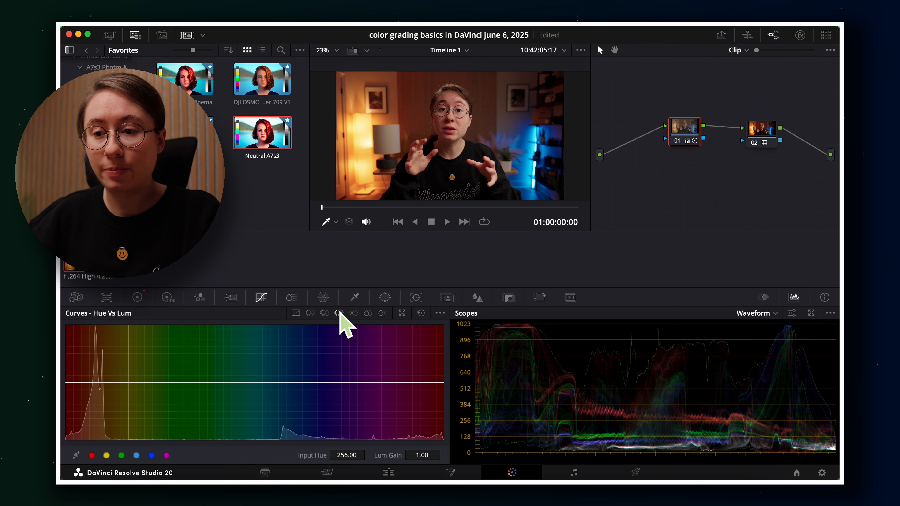
pyautogui.click(310, 313)
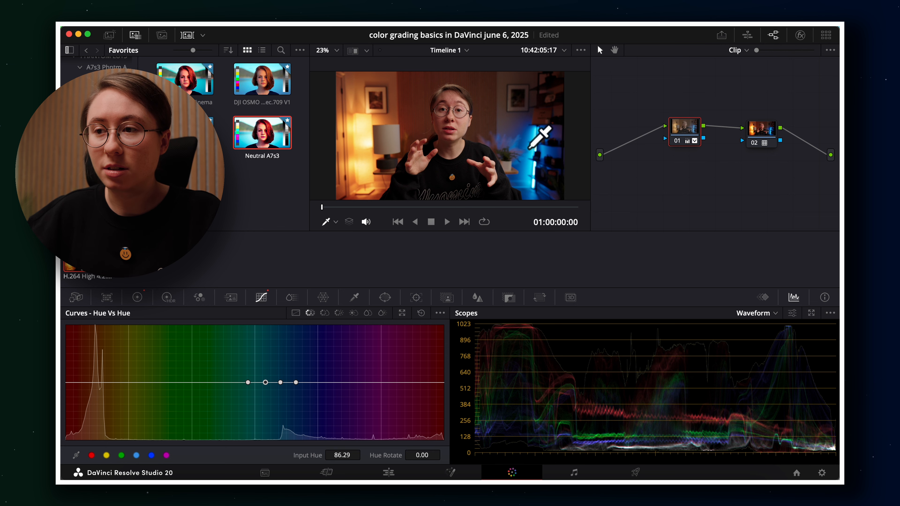
pyautogui.click(281, 383)
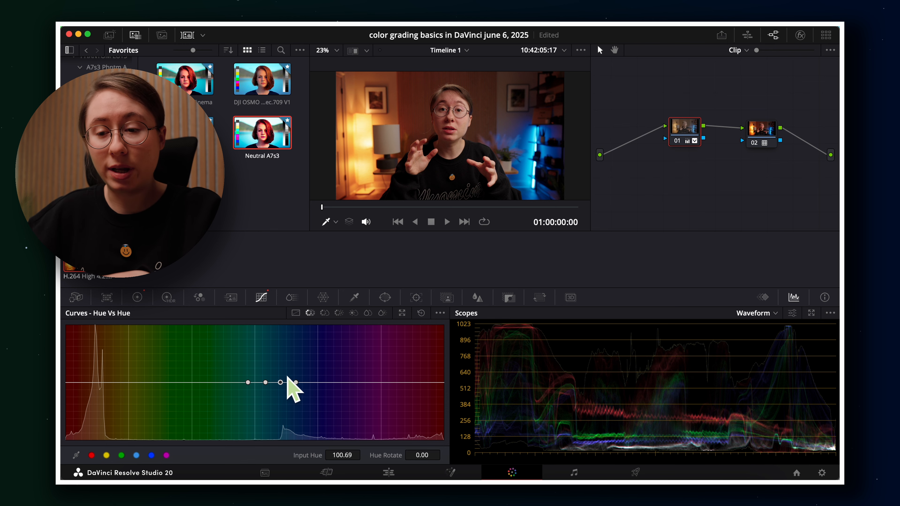
pyautogui.moveTo(296, 383); pyautogui.dragTo(268, 379)
pyautogui.click(354, 383)
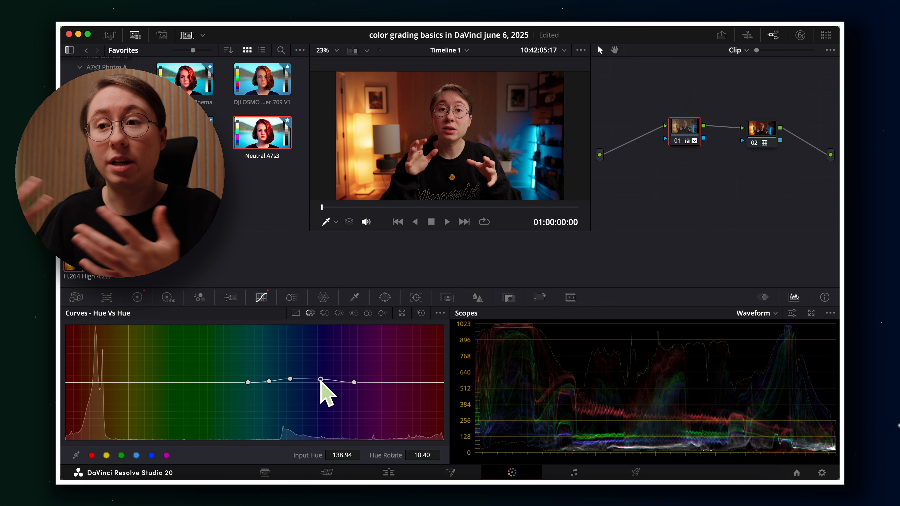
# - Try shifting the warm wall's orange on the Hue Vs Hue curve with sampled points and a hue rotation of 5.60
pyautogui.click(363, 136)
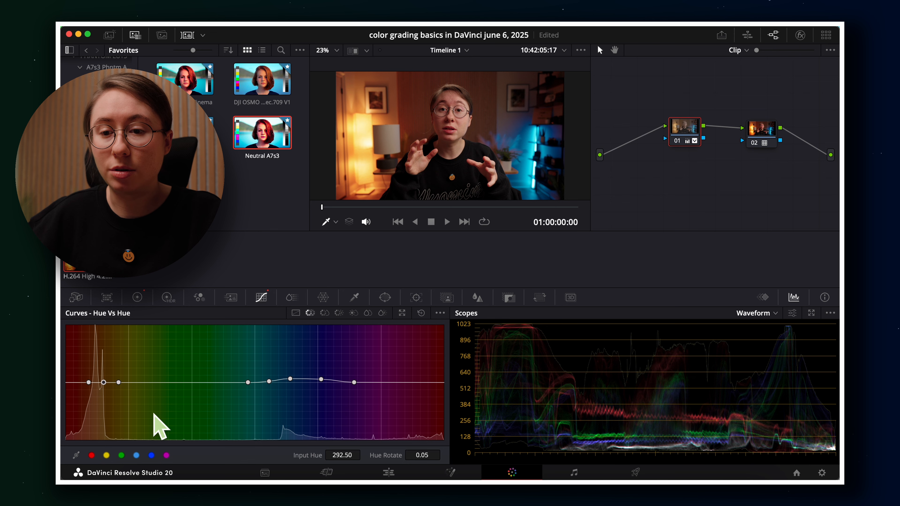
pyautogui.moveTo(119, 383); pyautogui.dragTo(133, 383)
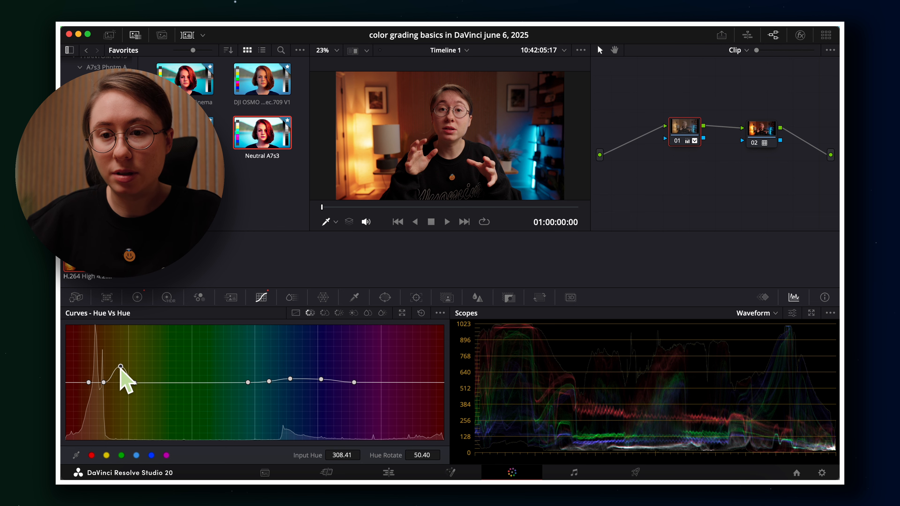
pyautogui.moveTo(103, 382)
pyautogui.mouseDown()
pyautogui.moveTo(103, 370)
pyautogui.moveTo(103, 392)
pyautogui.moveTo(104, 367)
pyautogui.moveTo(107, 380)
pyautogui.mouseUp()
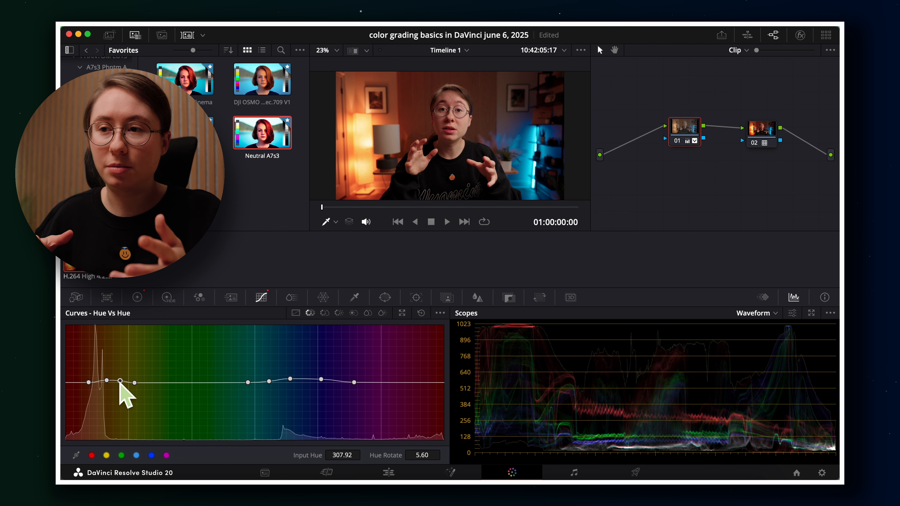
# - Try desaturating the sampled orange with a Hue Vs Sat curve, first to 0.38 and more subtly to 0.83
pyautogui.click(324, 313)
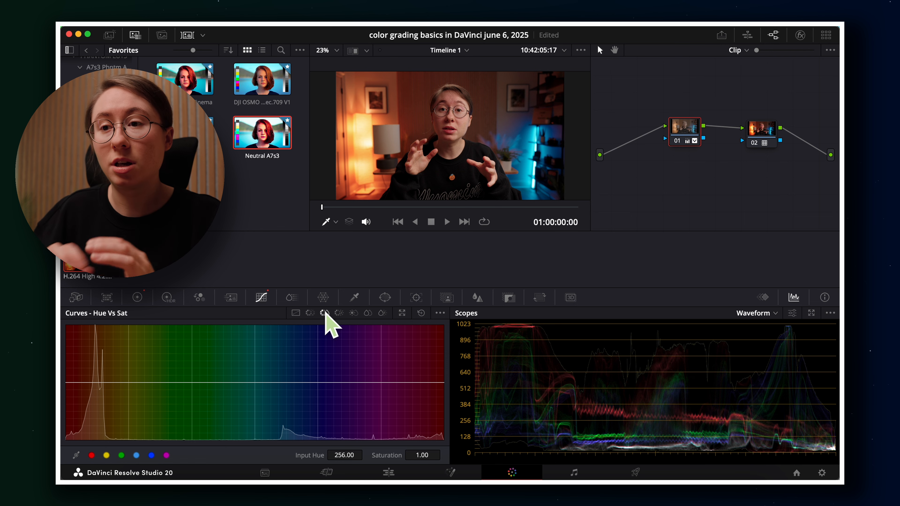
pyautogui.click(365, 130)
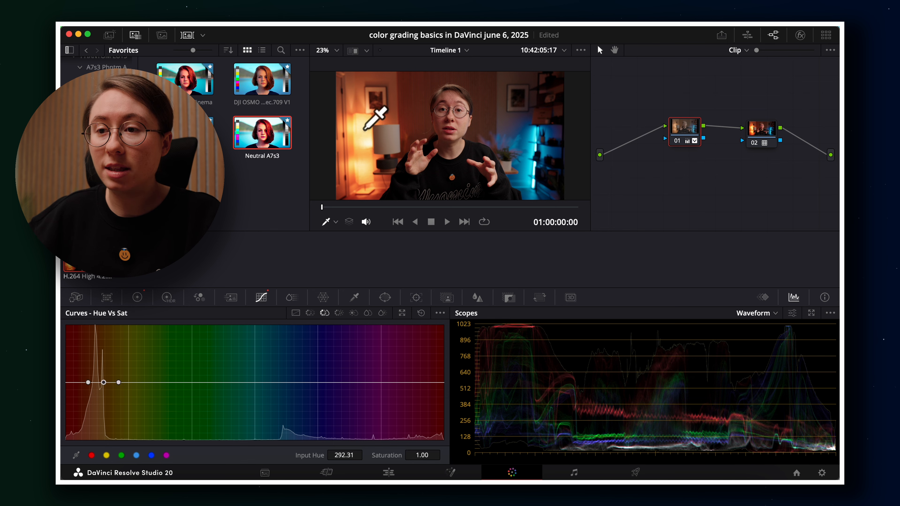
pyautogui.moveTo(118, 383); pyautogui.dragTo(138, 382)
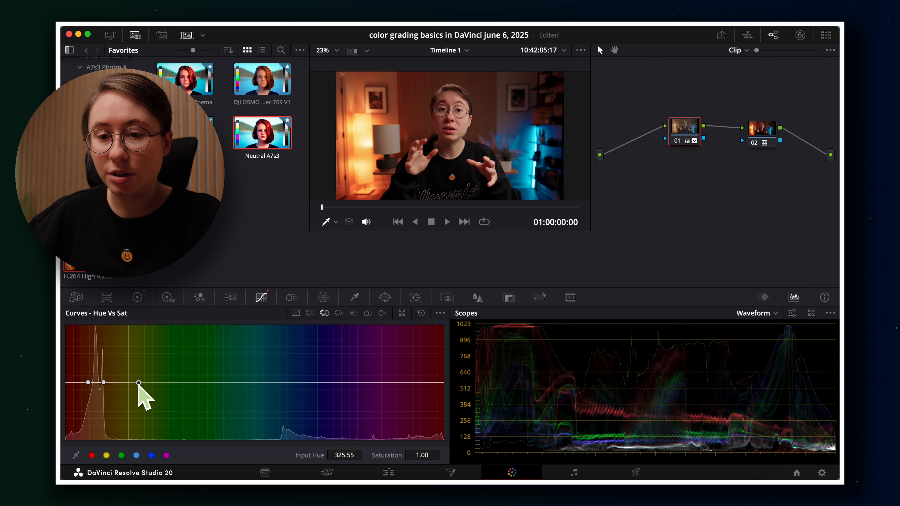
pyautogui.click(121, 383)
pyautogui.moveTo(103, 383); pyautogui.dragTo(102, 418)
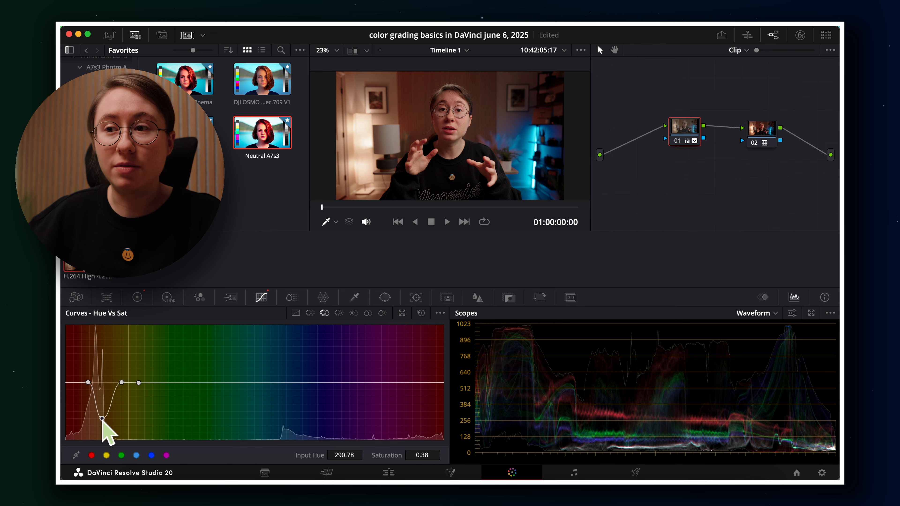
pyautogui.moveTo(102, 418); pyautogui.dragTo(107, 381)
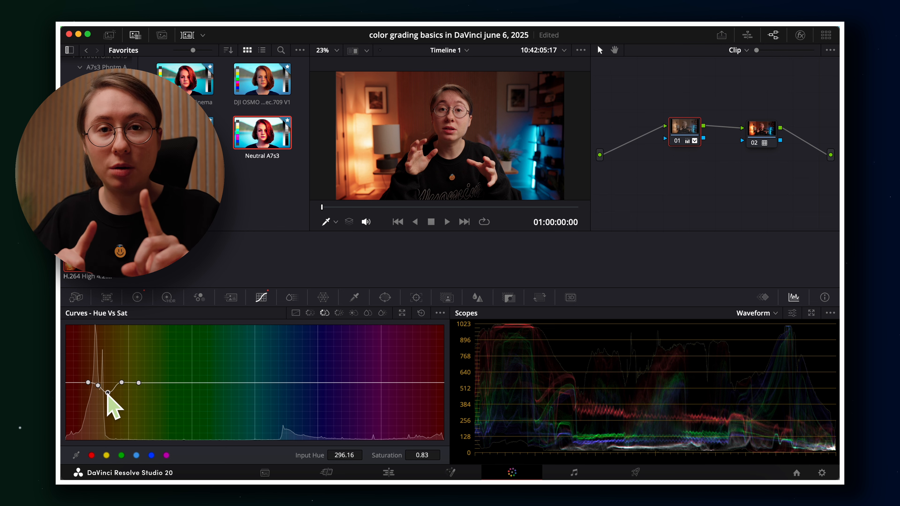
# - Reset the Hue Vs Sat and Hue Vs Hue curves on node 01
pyautogui.click(291, 297)
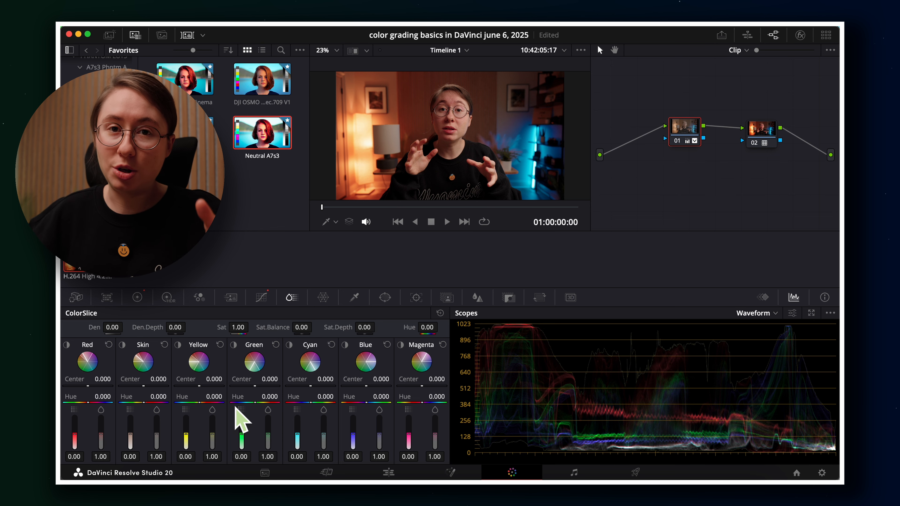
pyautogui.click(262, 297)
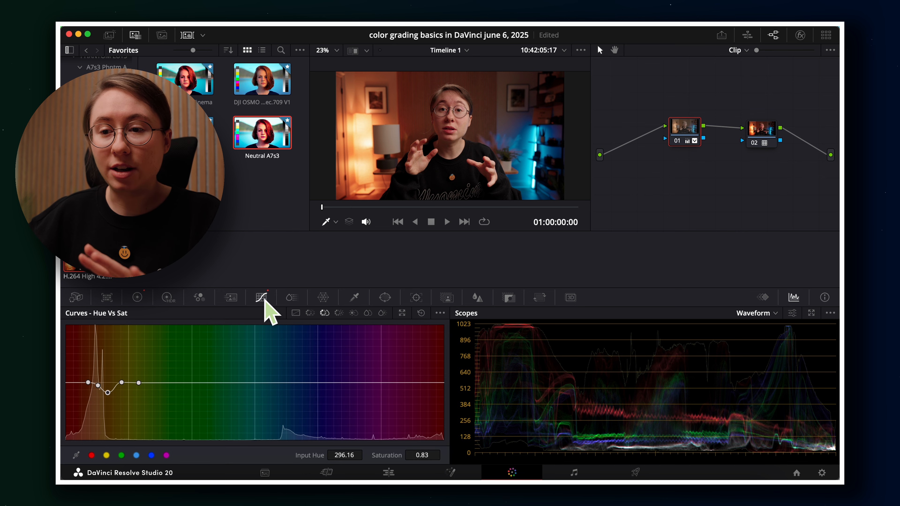
pyautogui.click(421, 313)
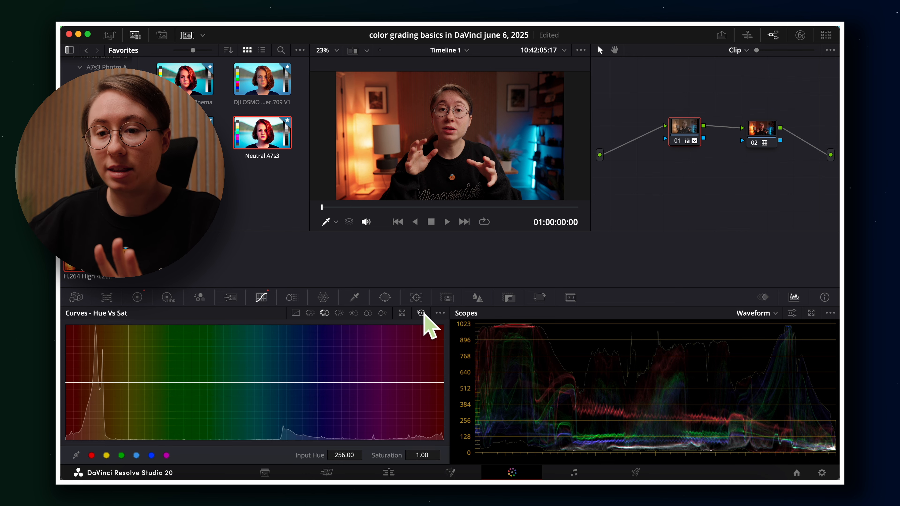
pyautogui.click(310, 312)
pyautogui.click(421, 313)
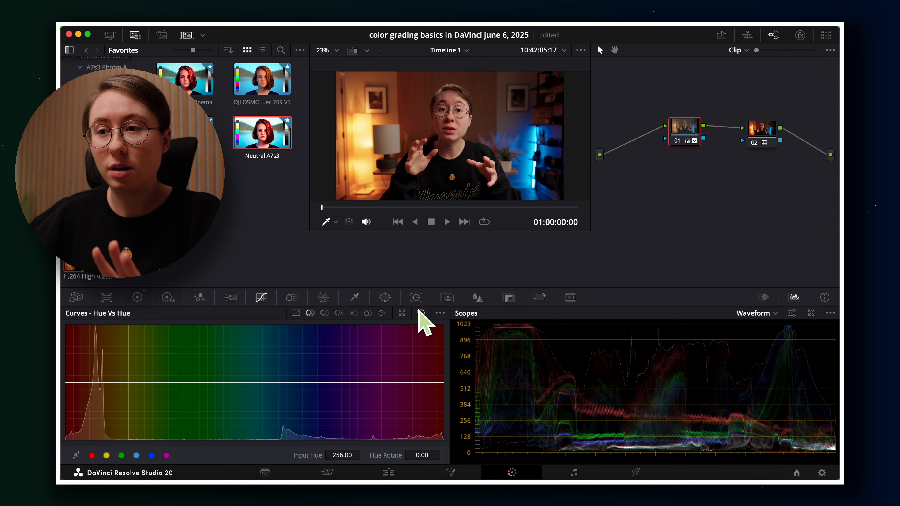
# - In ColorSlice, set Blue to hue 0.346, density -0.23 and saturation 0.85, and Yellow to density -0.04 and saturation 0.96
pyautogui.click(292, 298)
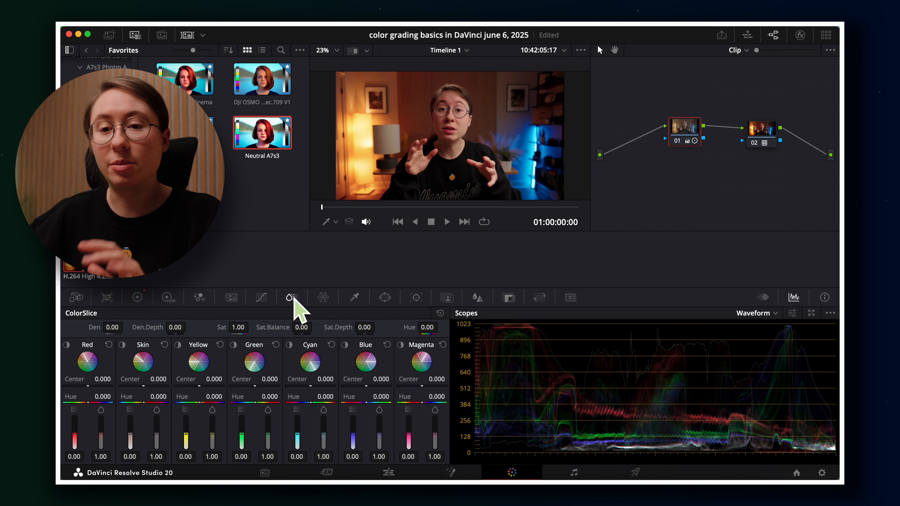
pyautogui.moveTo(186, 439); pyautogui.dragTo(186, 442)
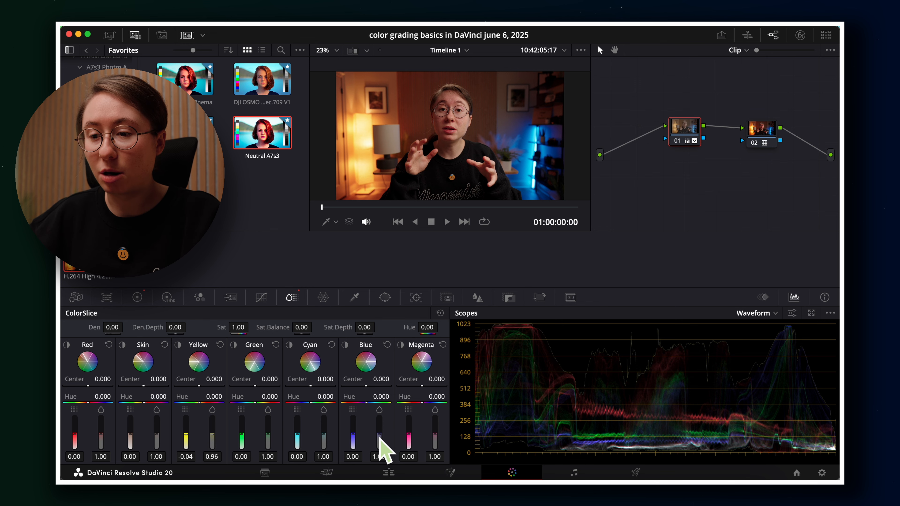
pyautogui.moveTo(380, 434); pyautogui.dragTo(357, 436)
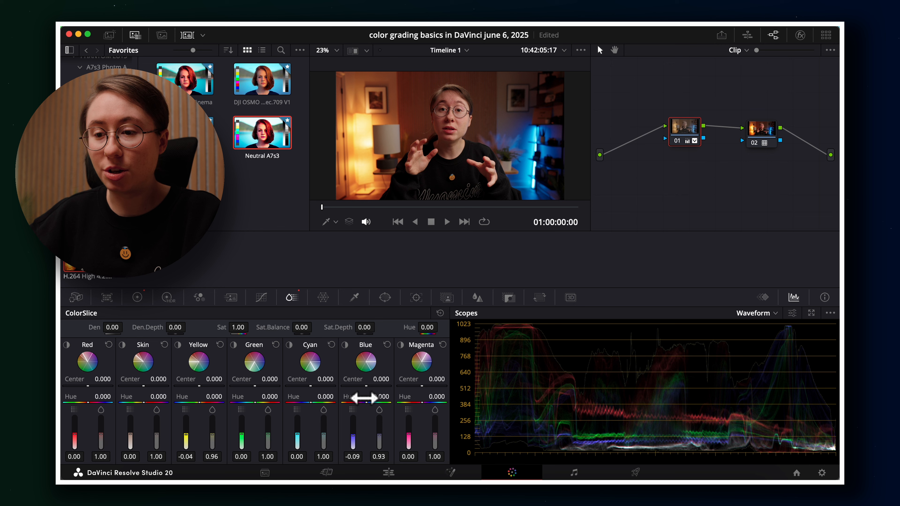
pyautogui.moveTo(365, 398); pyautogui.dragTo(450, 410)
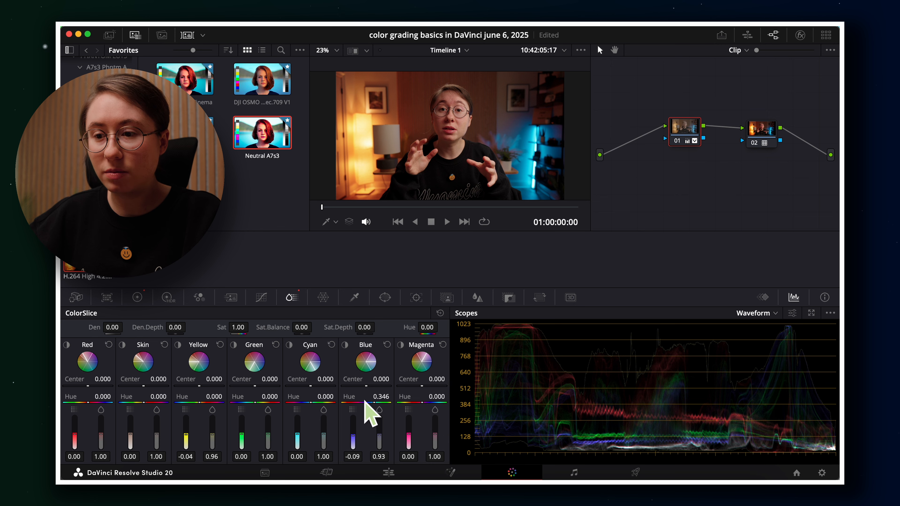
pyautogui.moveTo(380, 439)
pyautogui.mouseDown()
pyautogui.moveTo(382, 407)
pyautogui.moveTo(383, 449)
pyautogui.moveTo(387, 434)
pyautogui.mouseUp()
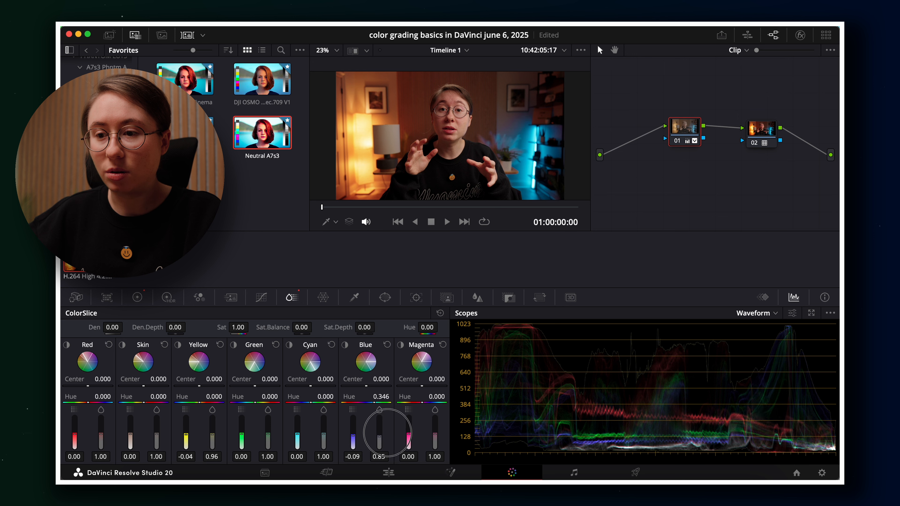
pyautogui.moveTo(352, 446)
pyautogui.mouseDown()
pyautogui.moveTo(358, 414)
pyautogui.moveTo(356, 442)
pyautogui.mouseUp()
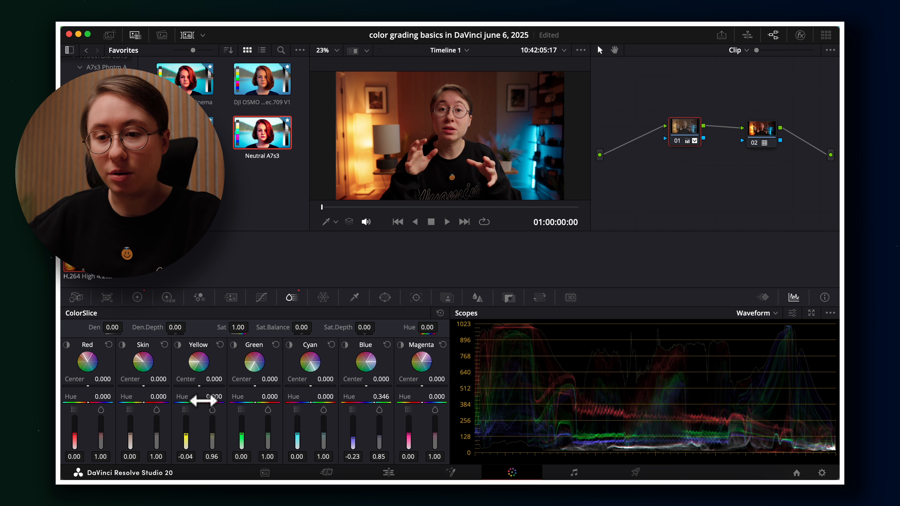
# - Set the Yellow slice to hue 0.216, density 0.60 and saturation 0.48, and the Skin slice to density 0.06 and saturation 1.02
pyautogui.moveTo(200, 400)
pyautogui.mouseDown()
pyautogui.moveTo(253, 402)
pyautogui.moveTo(201, 401)
pyautogui.mouseUp()
pyautogui.moveTo(217, 446); pyautogui.dragTo(185, 424)
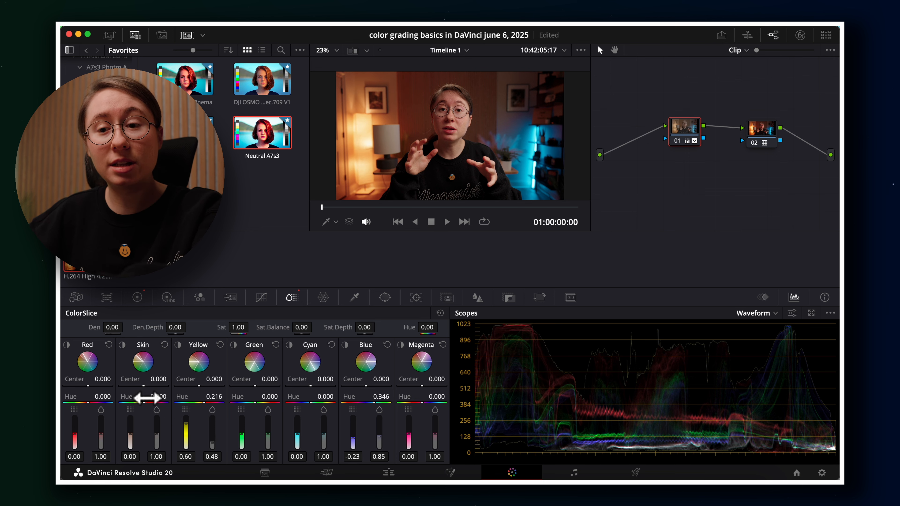
pyautogui.moveTo(158, 403)
pyautogui.mouseDown()
pyautogui.moveTo(158, 457)
pyautogui.moveTo(160, 405)
pyautogui.mouseUp()
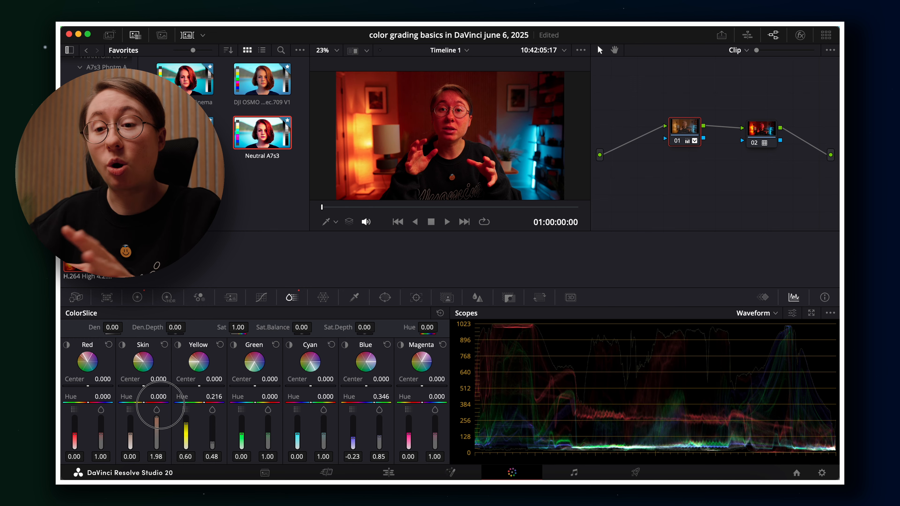
pyautogui.moveTo(160, 405); pyautogui.dragTo(156, 431)
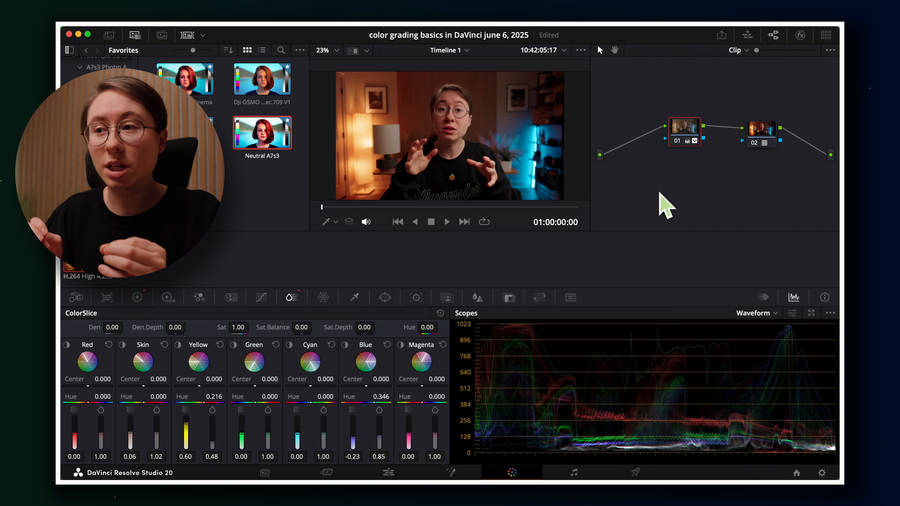
# - Toggle node 01 off and on to compare the image before and after the color adjustments
pyautogui.click(676, 141)
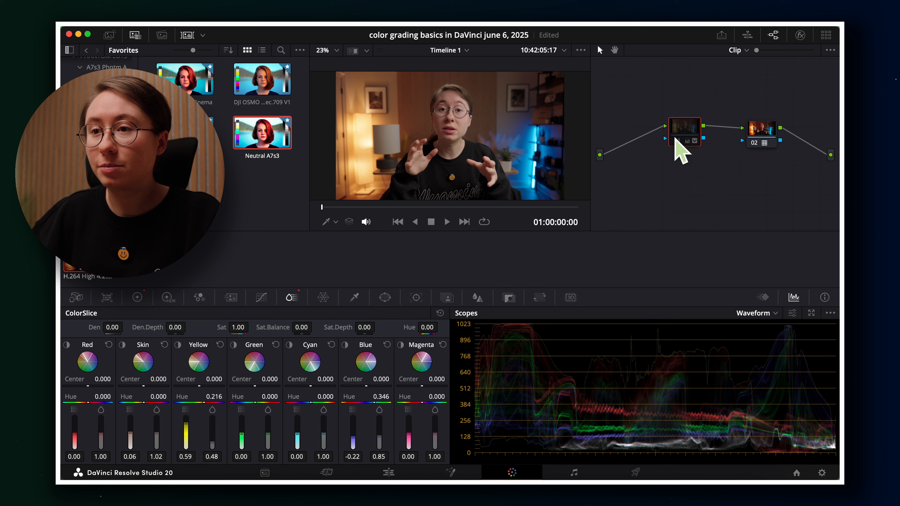
pyautogui.click(676, 141)
pyautogui.click(675, 141)
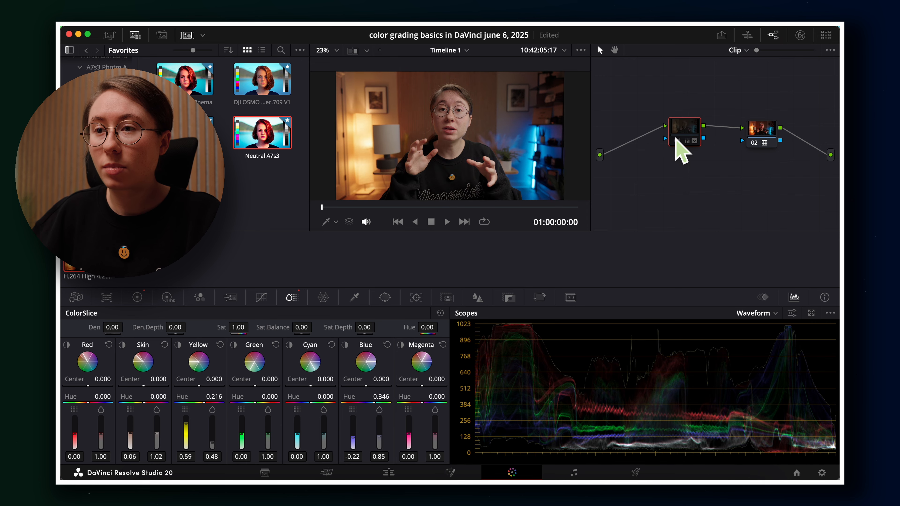
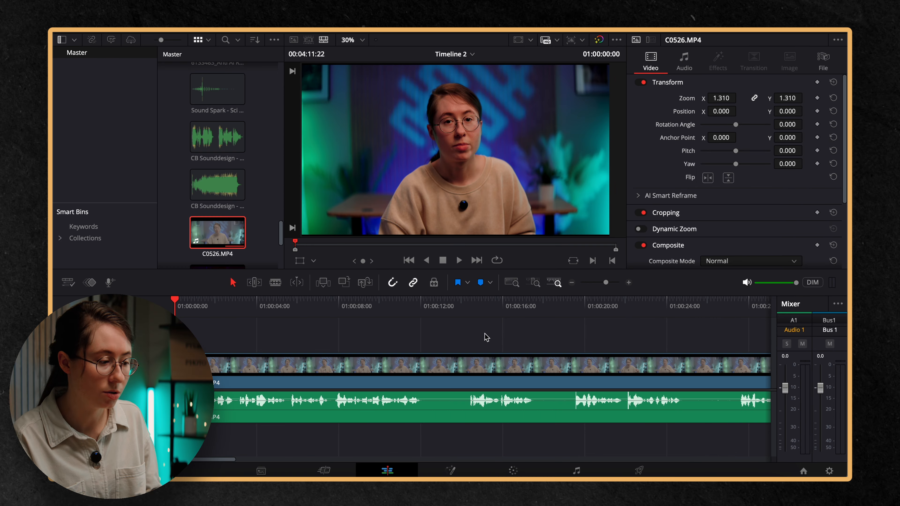
# - Split the C0526.MP4 clip on the timeline at about 01:00:12:00 and select the part after the cut
pyautogui.moveTo(245, 366)
pyautogui.mouseDown()
pyautogui.moveTo(269, 368)
pyautogui.moveTo(241, 369)
pyautogui.mouseUp()
pyautogui.click(241, 342)
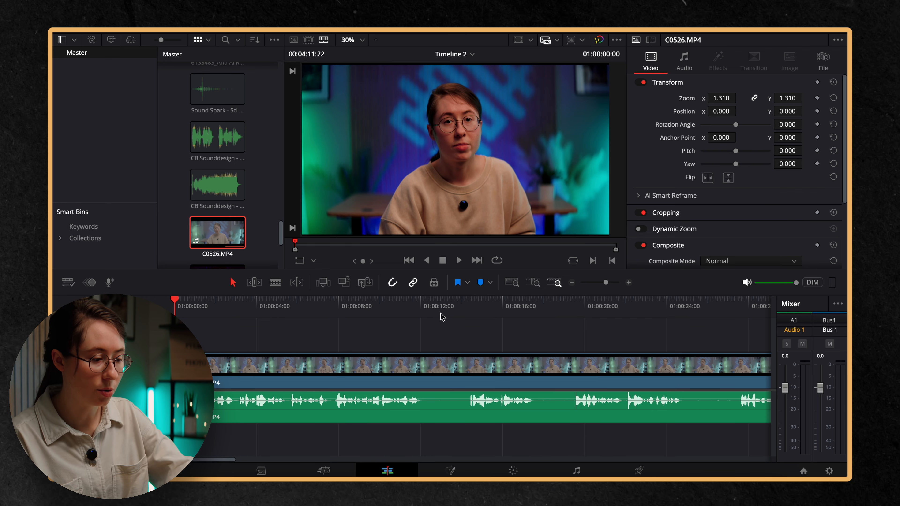
pyautogui.press('b')
pyautogui.click(423, 367)
pyautogui.press('a')
pyautogui.click(435, 367)
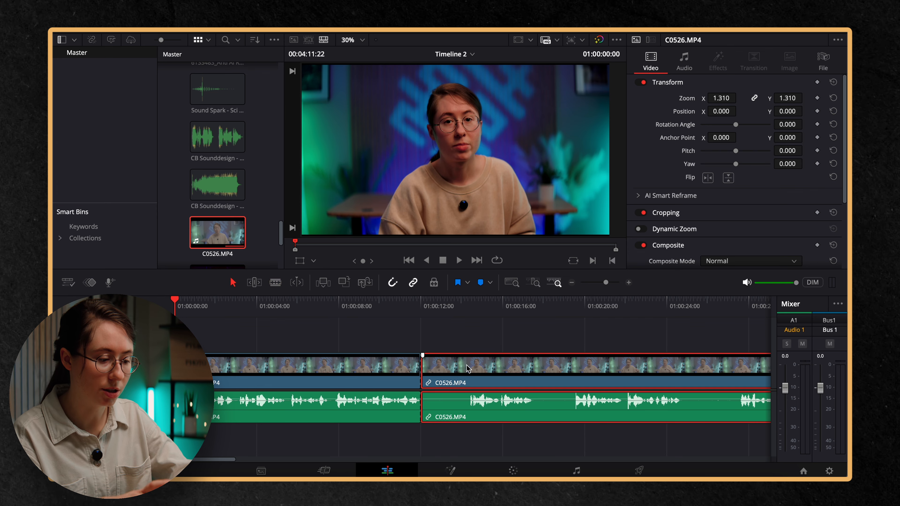
# - Delete the clip part after the cut and place a duplicate of the remaining C0526.MP4 clip directly after it
pyautogui.press('Delete')
pyautogui.click(359, 365)
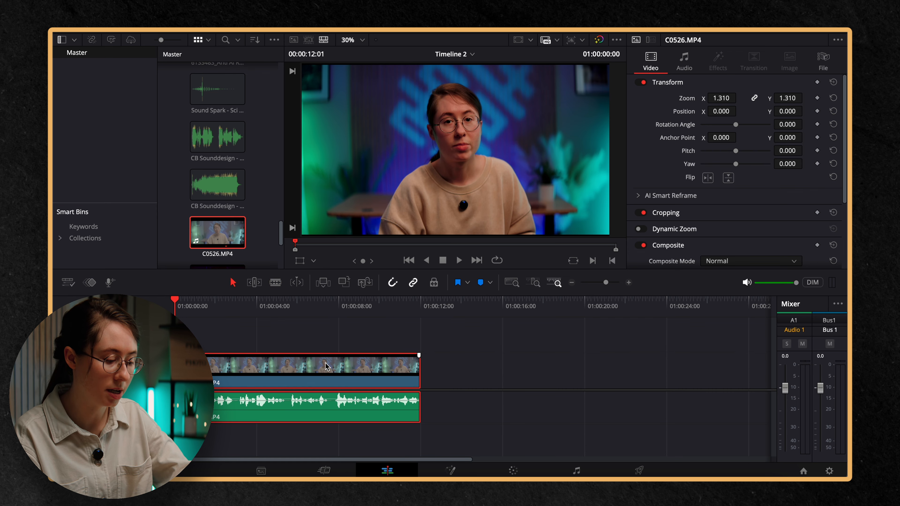
pyautogui.moveTo(322, 363); pyautogui.dragTo(569, 378)
pyautogui.click(558, 340)
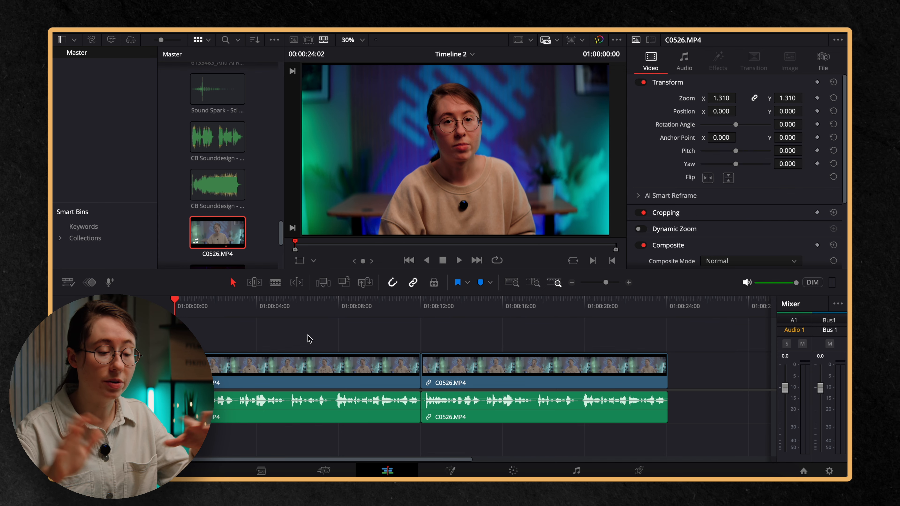
# - Select the first C0526.MP4 clip, play it to hear its unprocessed audio, and return the playhead to the start
pyautogui.click(304, 371)
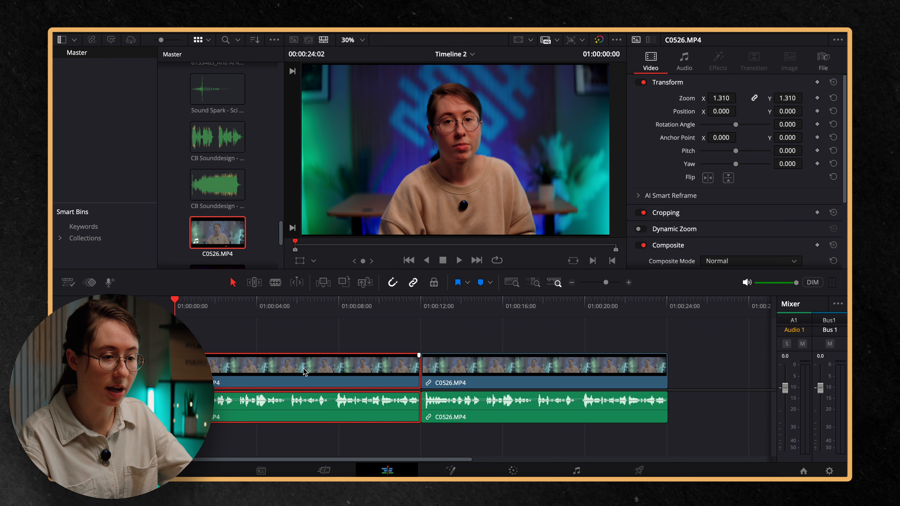
pyautogui.press('space')
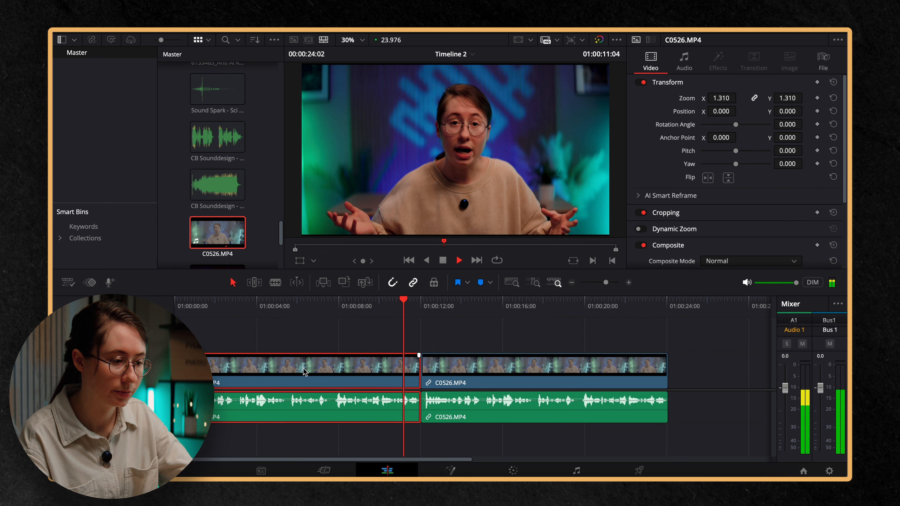
pyautogui.press('space')
pyautogui.press('Home')
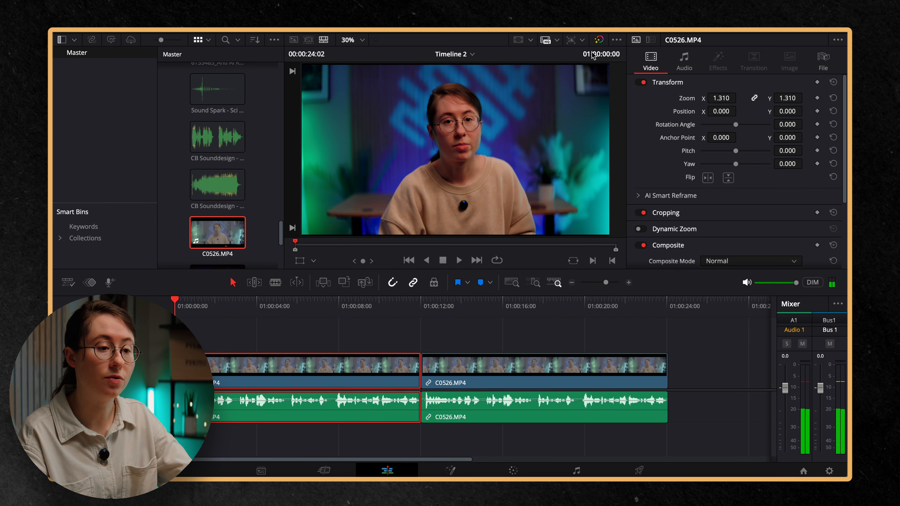
# - Enable AI Voice Isolation on the first clip and set its amount to 75
pyautogui.click(684, 60)
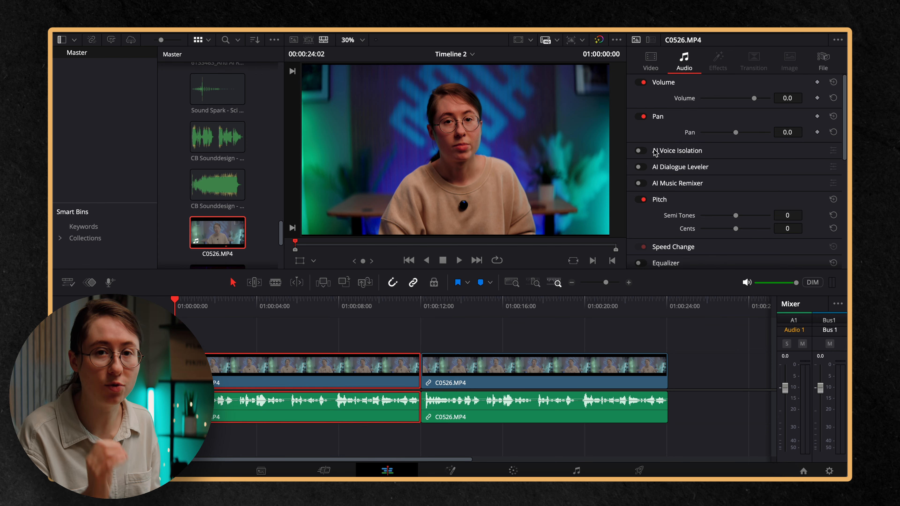
pyautogui.click(638, 150)
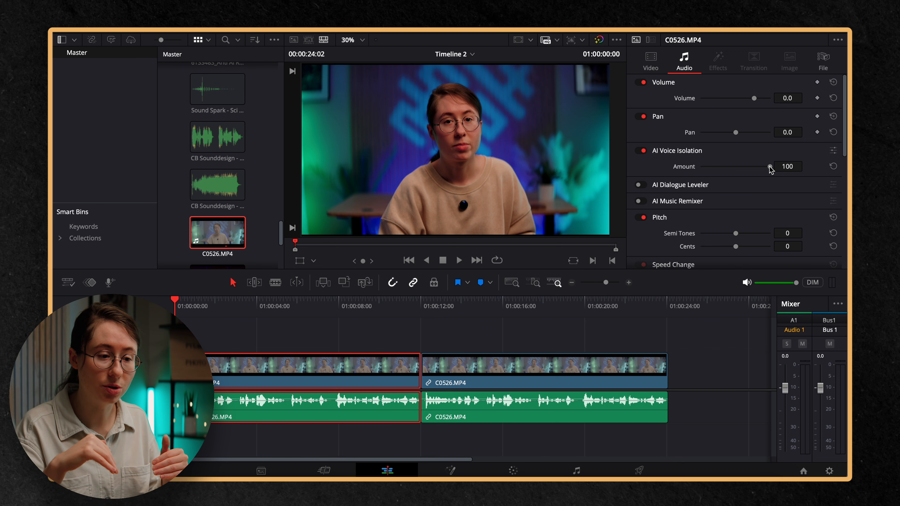
pyautogui.moveTo(769, 168); pyautogui.dragTo(752, 170)
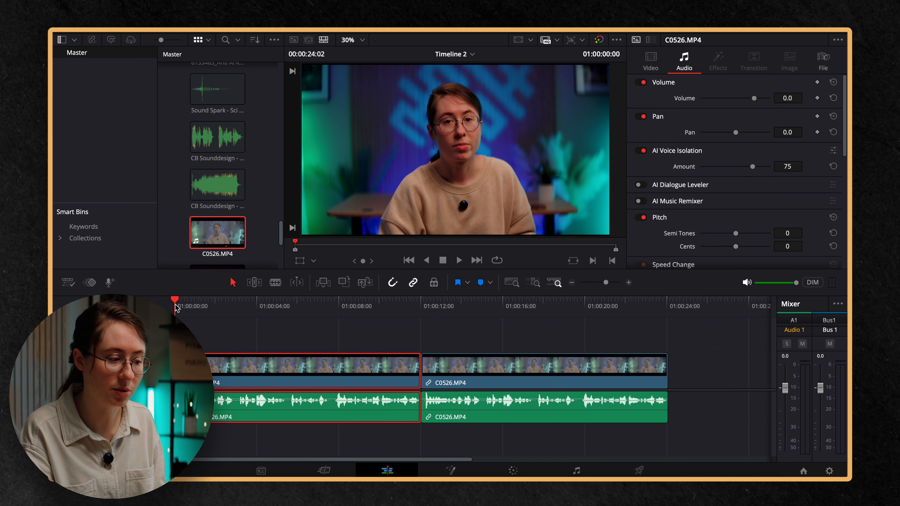
# - Play the first clip from the start while switching AI Voice Isolation off and back on to compare the sound
pyautogui.press('space')
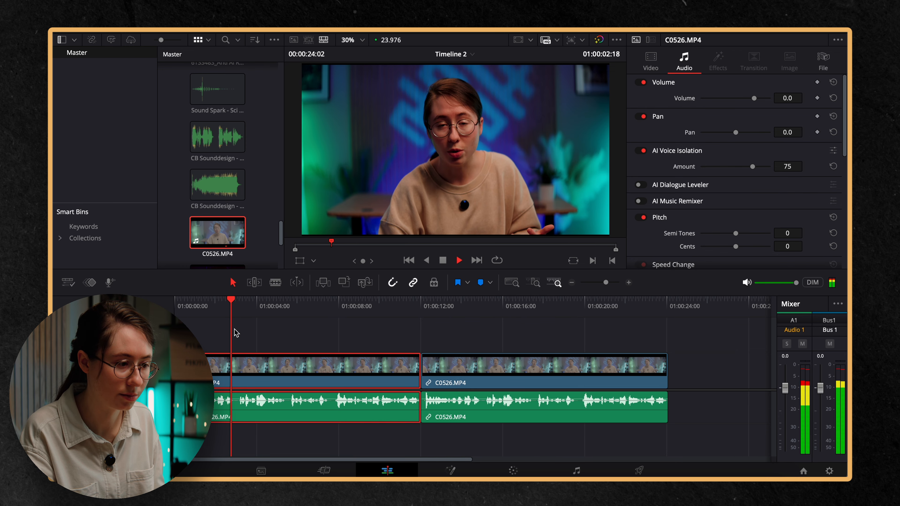
pyautogui.press('space')
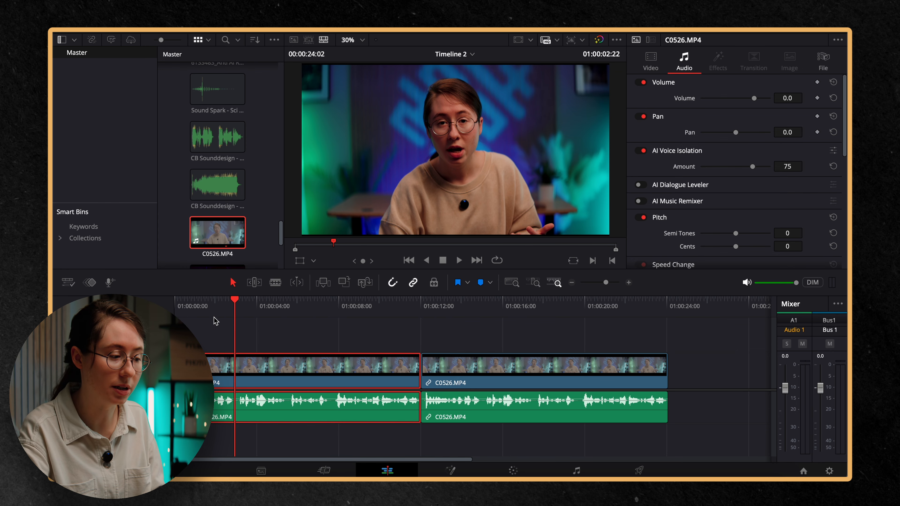
pyautogui.press('Home')
pyautogui.press('space')
pyautogui.click(643, 150)
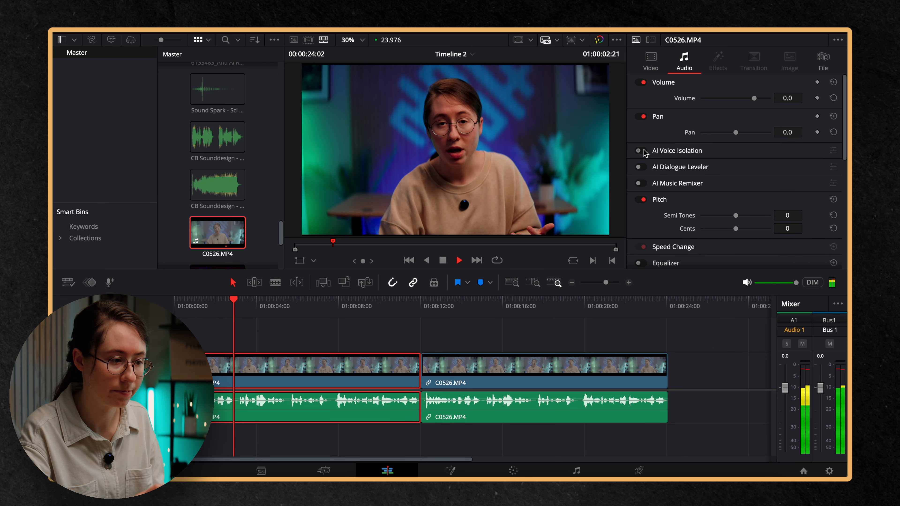
pyautogui.click(643, 150)
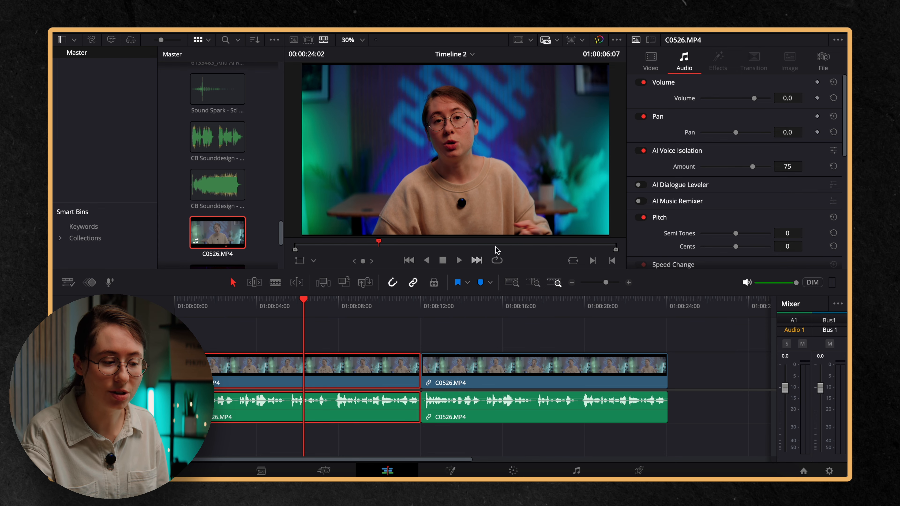
# - Set the first clip's audio volume to -0.8
pyautogui.moveTo(753, 99)
pyautogui.mouseDown()
pyautogui.moveTo(745, 96)
pyautogui.moveTo(755, 101)
pyautogui.mouseUp()
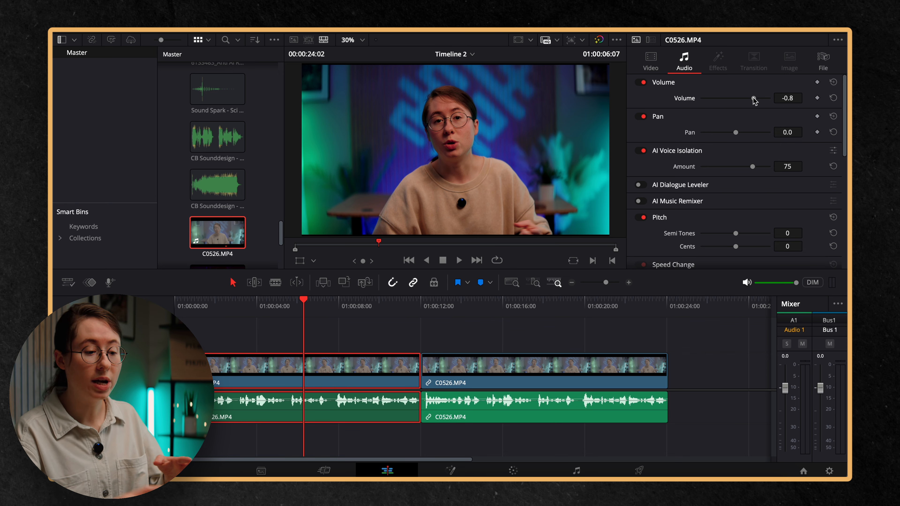
# - On the Fairlight page, move the second C0526.MP4 audio clip onto a new Audio 2 track
pyautogui.click(576, 471)
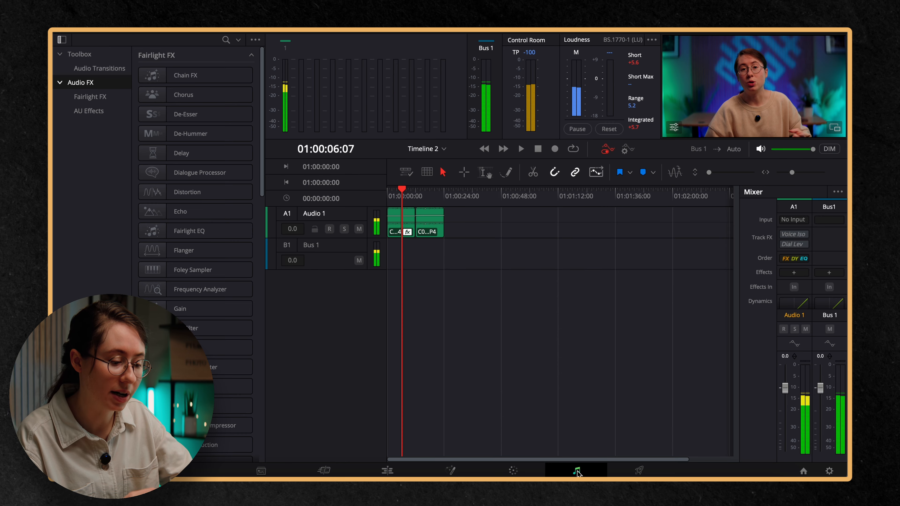
pyautogui.moveTo(787, 172); pyautogui.dragTo(795, 173)
pyautogui.click(459, 234)
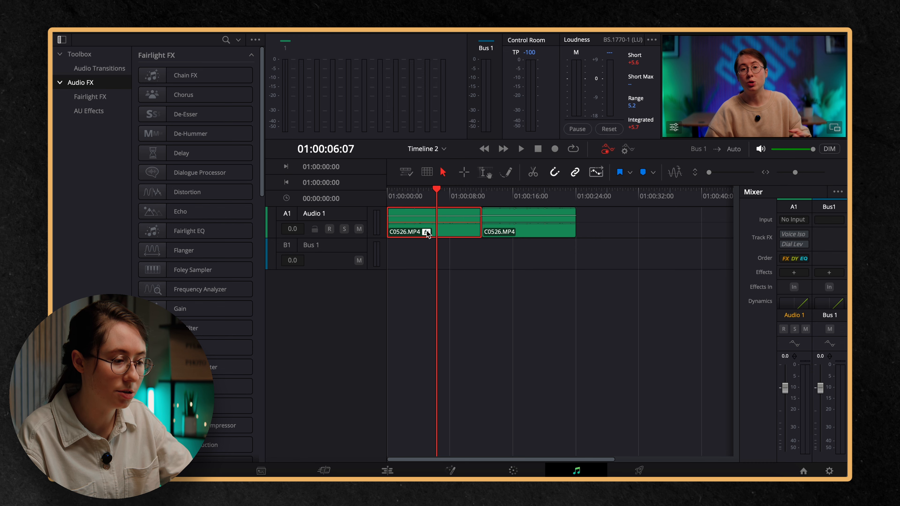
pyautogui.click(519, 234)
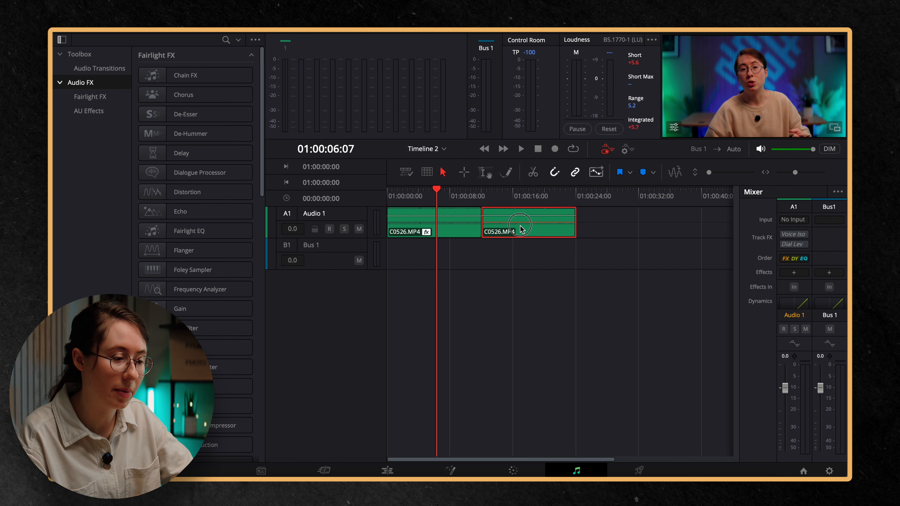
pyautogui.press('Delete')
pyautogui.moveTo(521, 242); pyautogui.dragTo(522, 247)
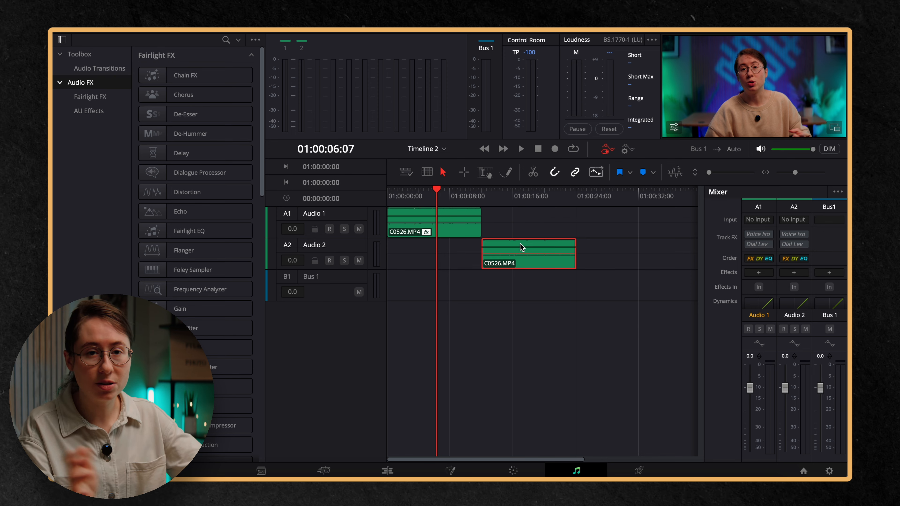
# - In the Audio 1 equalizer, enable Bands 1 and 6 and set their frequencies to 107 and 9.5K
pyautogui.scroll(-4, 758, 277)
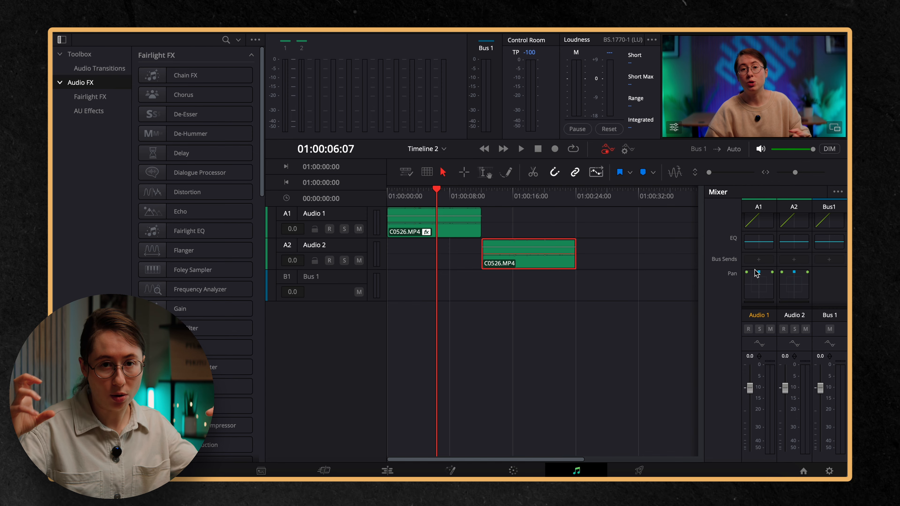
pyautogui.doubleClick(758, 243)
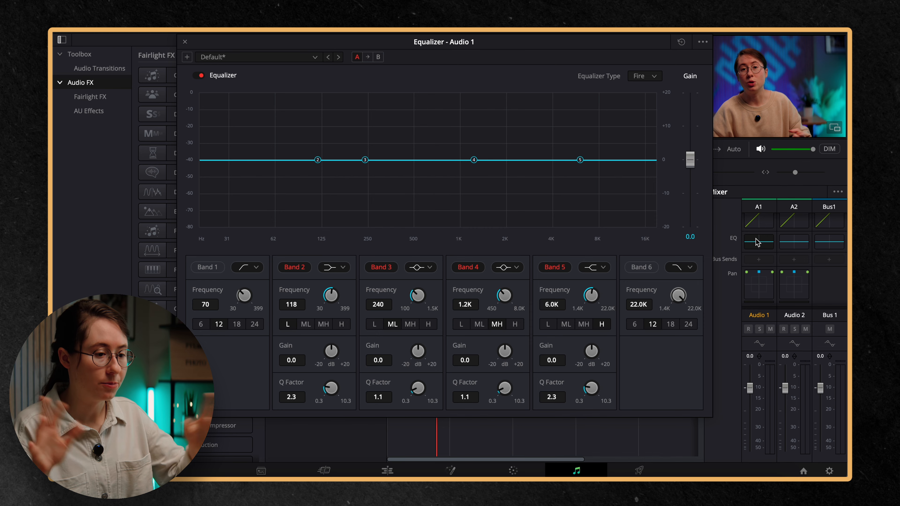
pyautogui.click(639, 273)
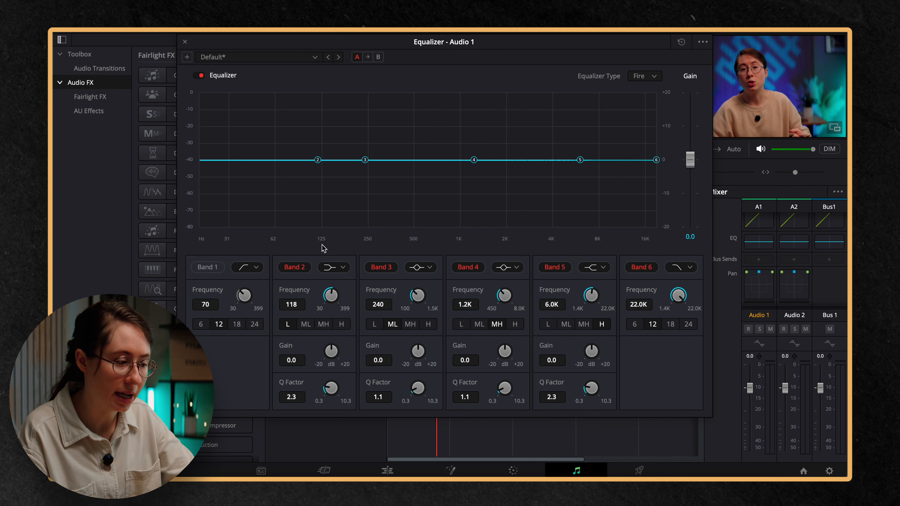
pyautogui.click(207, 267)
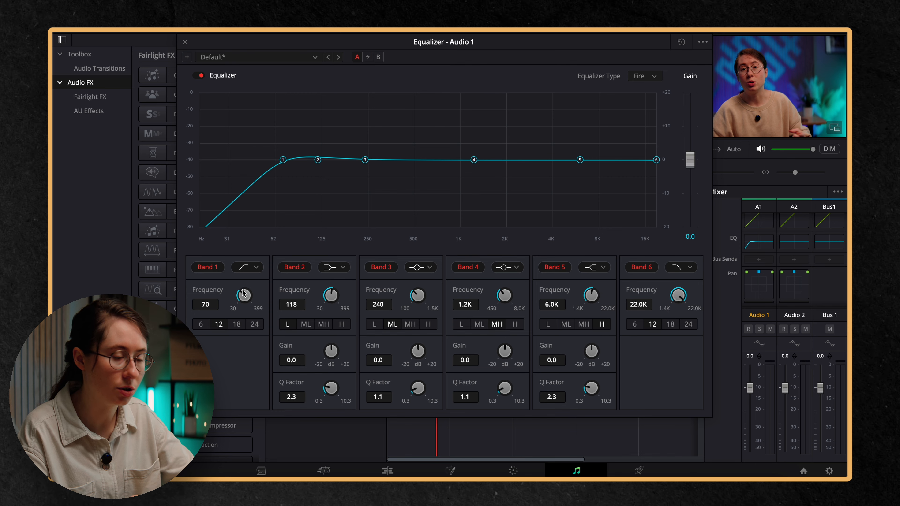
pyautogui.moveTo(243, 294); pyautogui.dragTo(276, 290)
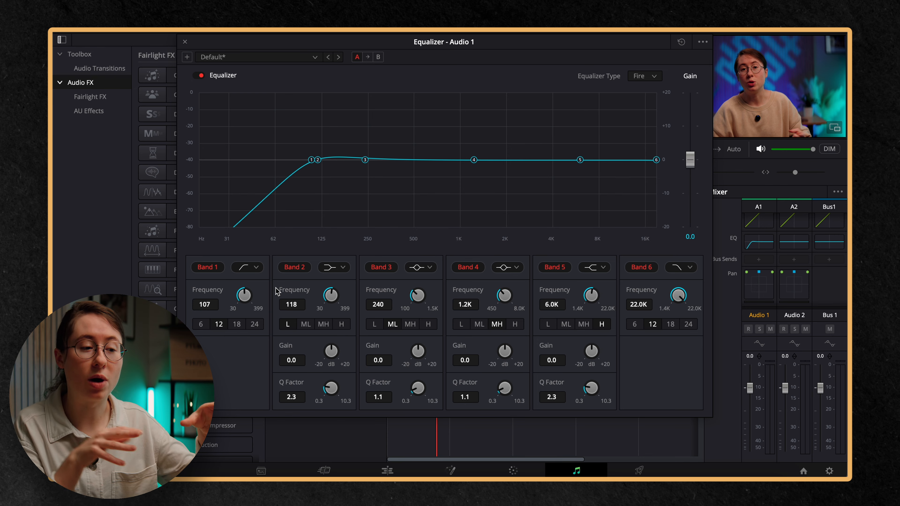
pyautogui.moveTo(678, 301); pyautogui.dragTo(619, 282)
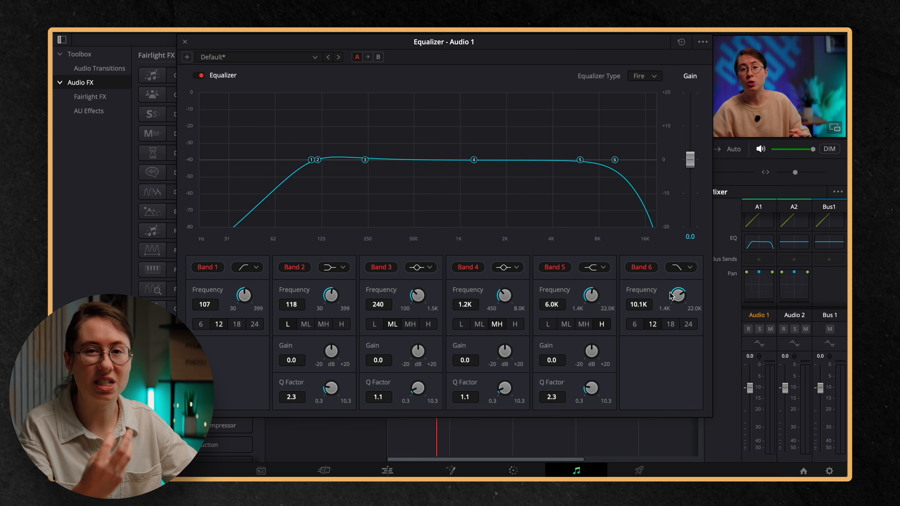
pyautogui.moveTo(671, 296); pyautogui.dragTo(675, 294)
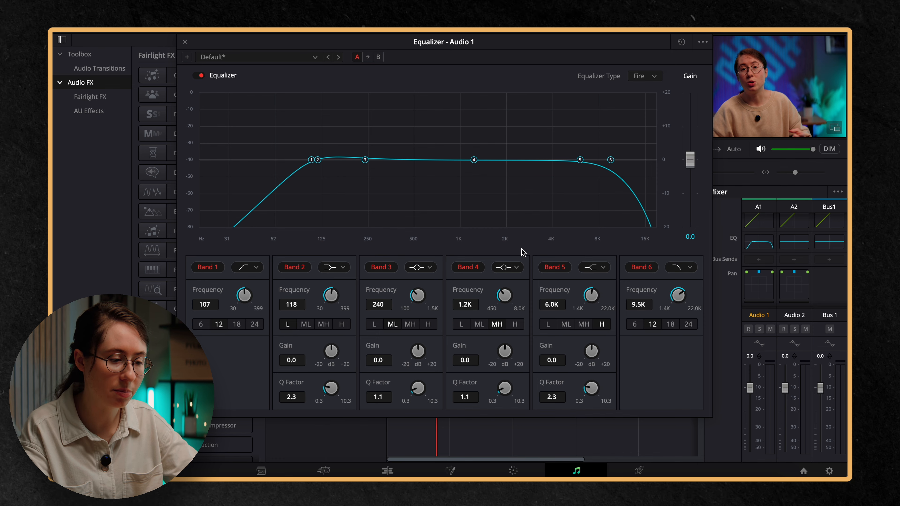
# - Set Band 3's Q factor to 8.7 and Band 4 to 1.5K with gain +0.3 and Q factor 4.9
pyautogui.moveTo(504, 387); pyautogui.dragTo(677, 373)
pyautogui.moveTo(417, 388); pyautogui.dragTo(576, 372)
pyautogui.moveTo(474, 159)
pyautogui.mouseDown()
pyautogui.moveTo(481, 170)
pyautogui.moveTo(483, 127)
pyautogui.moveTo(485, 159)
pyautogui.mouseUp()
pyautogui.moveTo(505, 388); pyautogui.dragTo(418, 411)
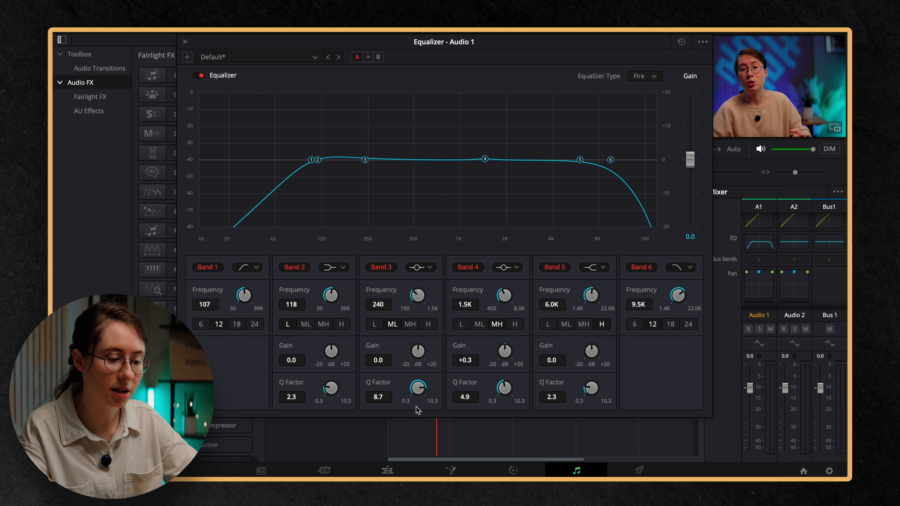
# - Boost Band 4 to +10.1 to compare Q factors of 1.7 and 8.1, keep 8.1, and bring its gain back to -0.2
pyautogui.moveTo(484, 159); pyautogui.dragTo(488, 129)
pyautogui.moveTo(504, 388); pyautogui.dragTo(436, 390)
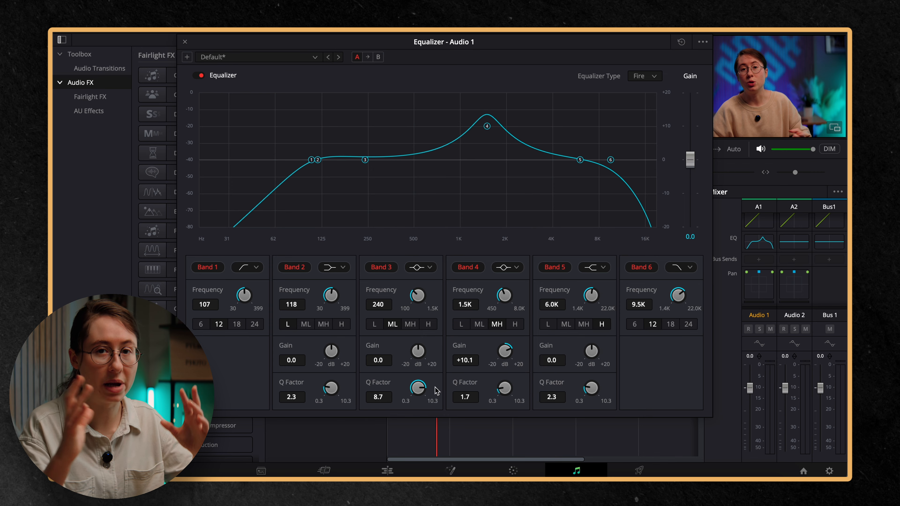
pyautogui.moveTo(500, 391); pyautogui.dragTo(628, 363)
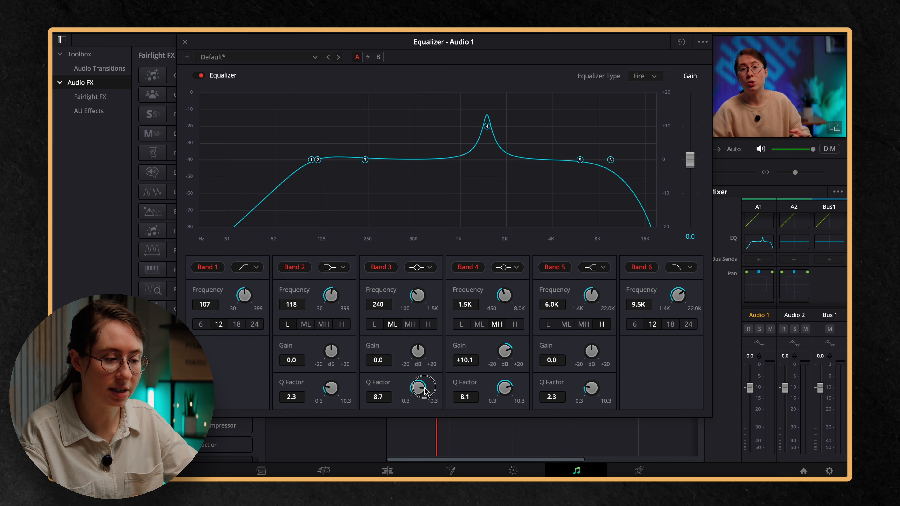
pyautogui.moveTo(487, 128); pyautogui.dragTo(489, 165)
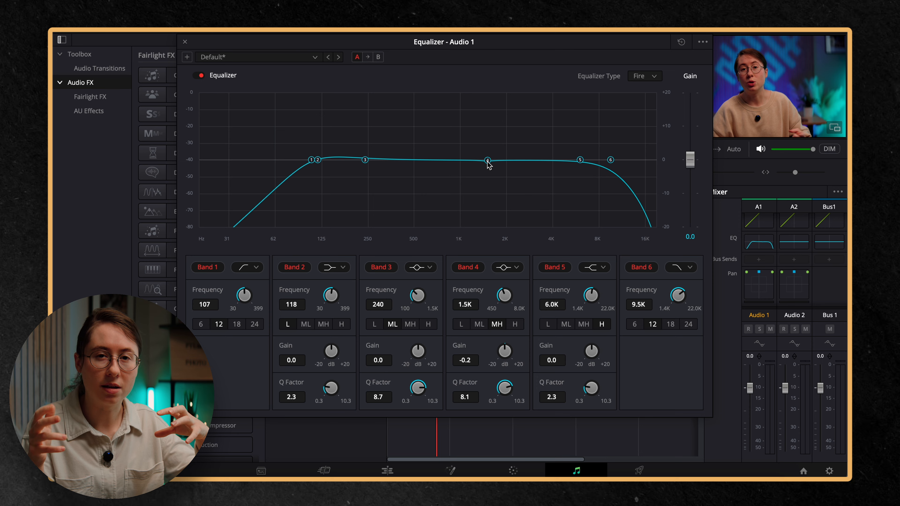
# - Play the timeline from the start and sweep the boosted Band 4 through the frequencies, ending at 3.7K with gain +16.5
pyautogui.moveTo(483, 43); pyautogui.dragTo(755, 45)
pyautogui.moveTo(559, 60); pyautogui.dragTo(366, 60)
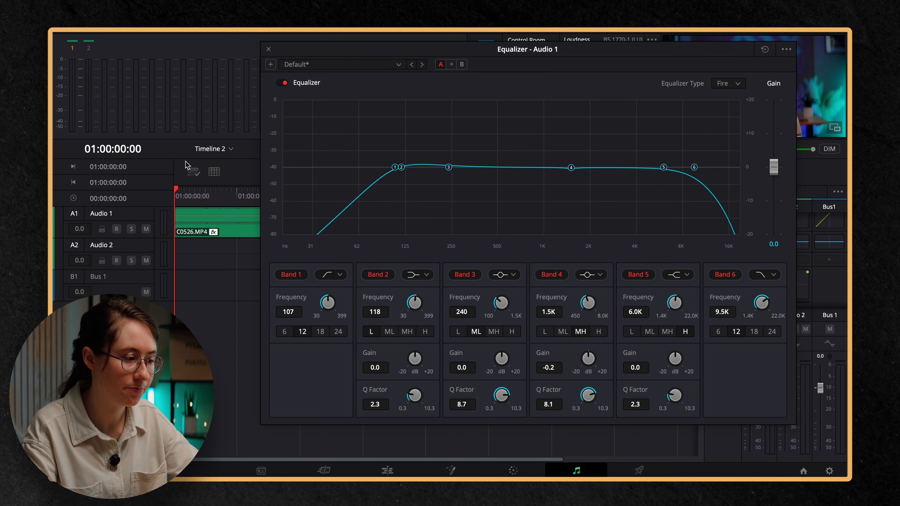
pyautogui.press('XF86AudioRaiseVolume')
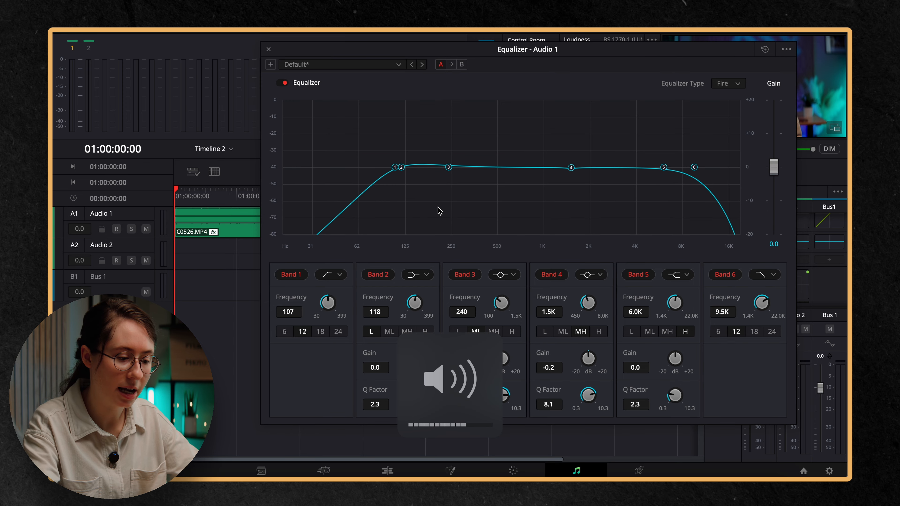
pyautogui.press('space')
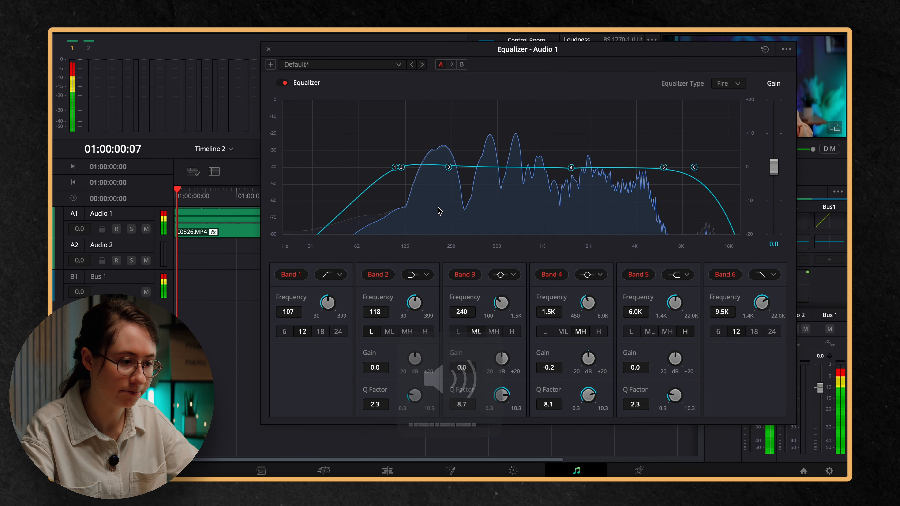
pyautogui.moveTo(570, 167); pyautogui.dragTo(630, 111)
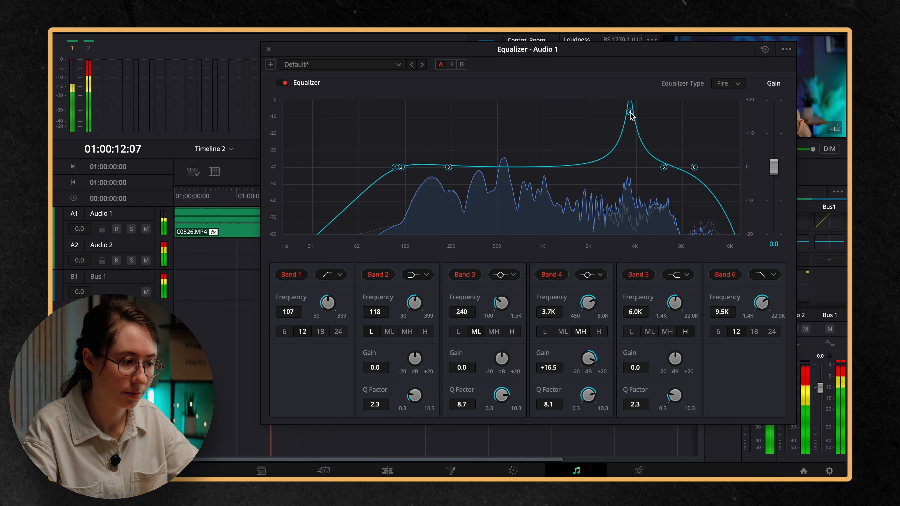
# - Return the playhead to the start and set Band 4 to a cut at 2.5K with gain -7.2
pyautogui.moveTo(191, 193); pyautogui.dragTo(132, 201)
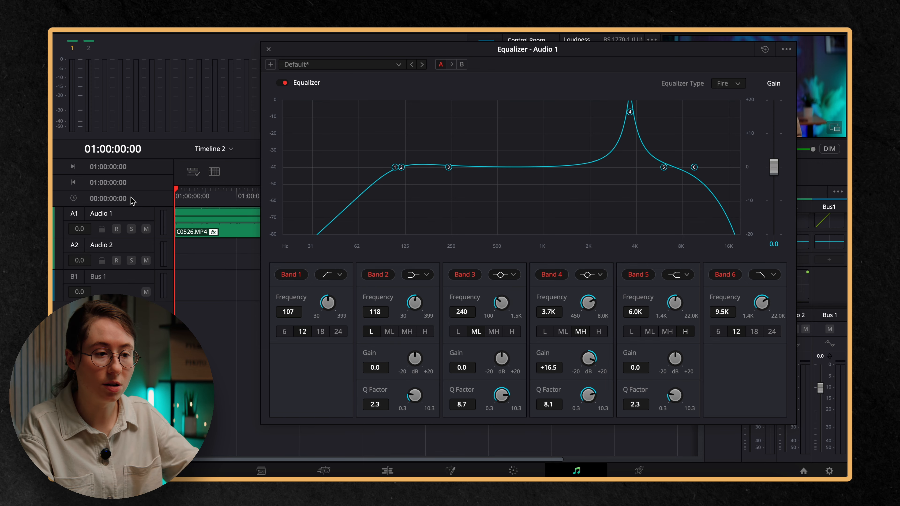
pyautogui.moveTo(630, 113); pyautogui.dragTo(606, 195)
# - Play Audio 1 from the start, turning the equalizer off and on to compare the processed and unprocessed sound
pyautogui.press('space')
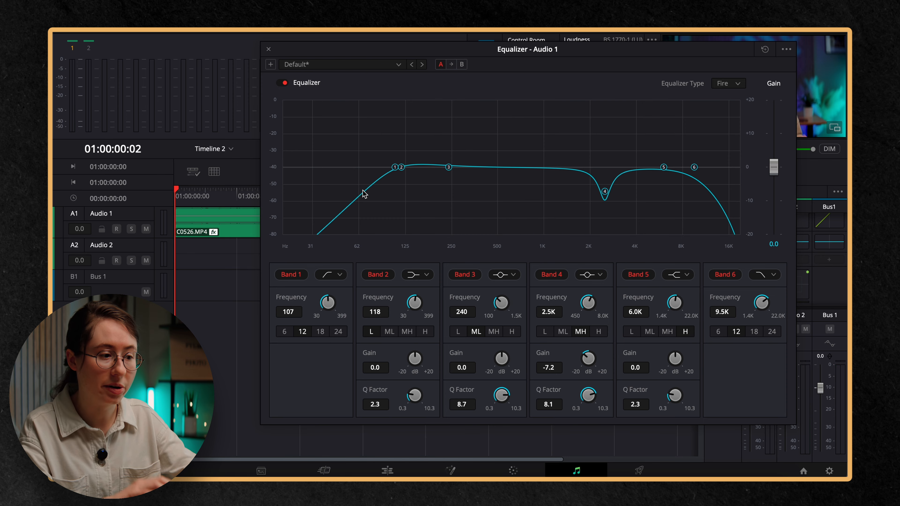
pyautogui.press('space')
pyautogui.click(280, 82)
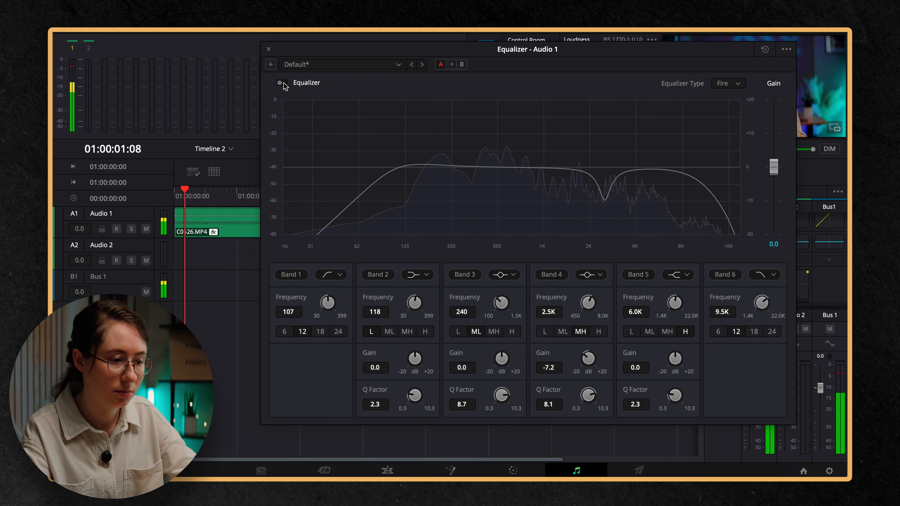
pyautogui.click(280, 83)
pyautogui.click(281, 83)
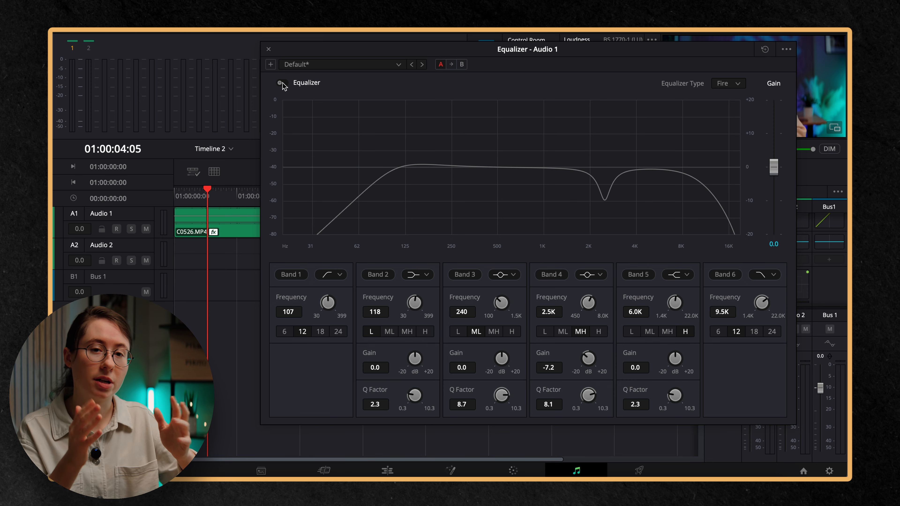
pyautogui.click(282, 83)
# - Sweep a boosted Band 3 to 868 Hz at +14.3 during playback, then turn it into a cut at 841 Hz with gain -9.1
pyautogui.press('space')
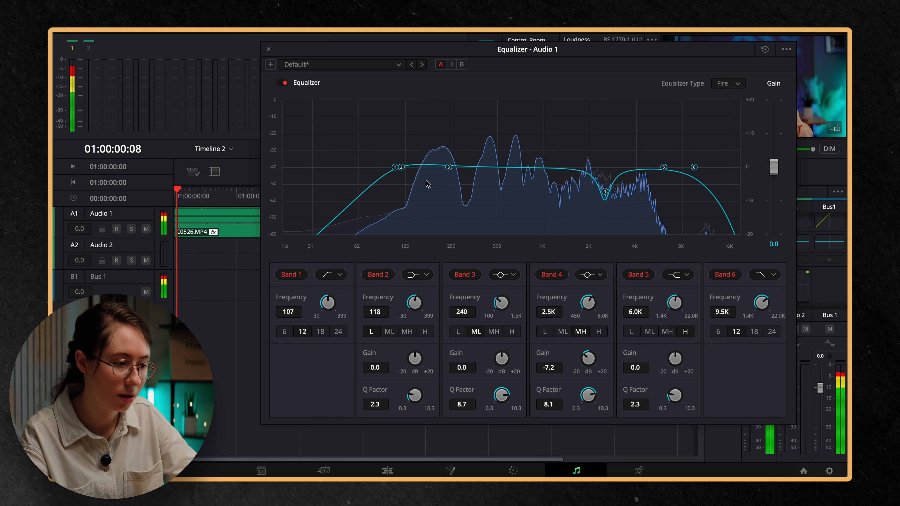
pyautogui.moveTo(448, 167); pyautogui.dragTo(536, 123)
pyautogui.press('space')
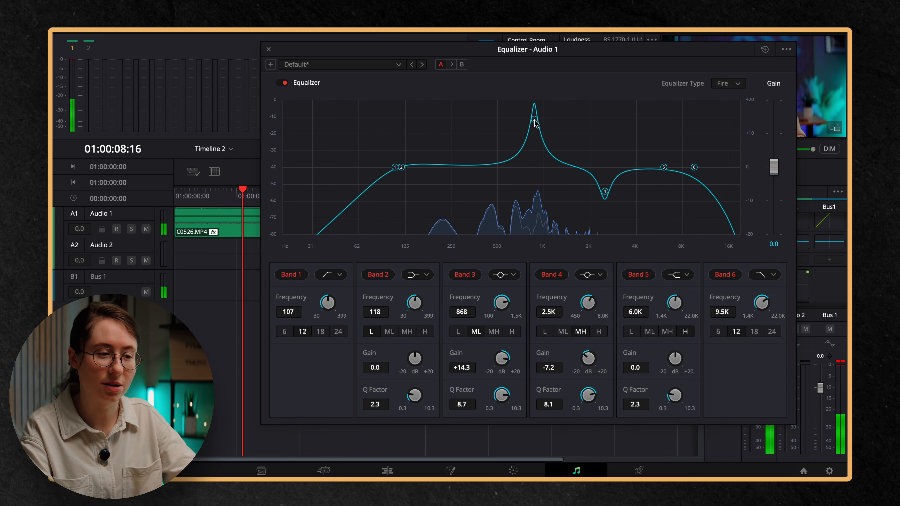
pyautogui.press('space')
pyautogui.moveTo(535, 122); pyautogui.dragTo(532, 197)
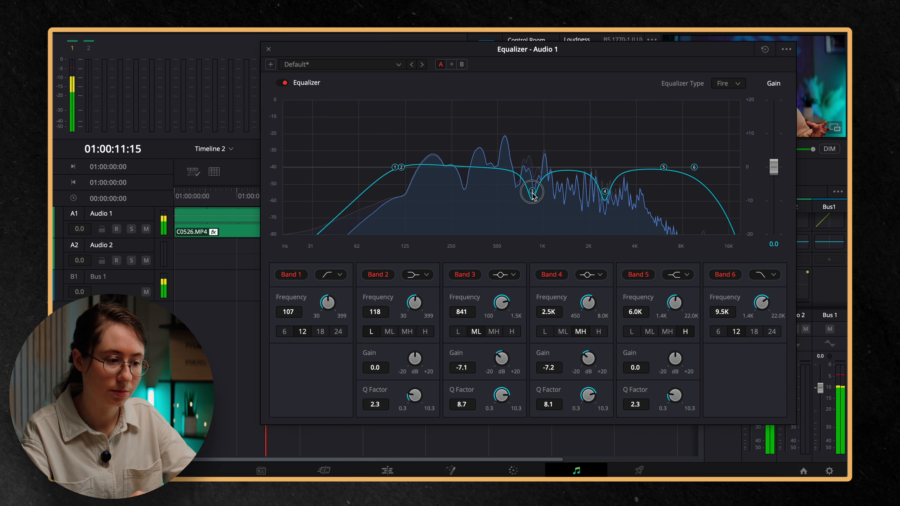
# - Replay the timeline from the start, switching the equalizer off and on repeatedly to compare the sound with both band cuts
pyautogui.moveTo(188, 191); pyautogui.dragTo(174, 193)
pyautogui.press('space')
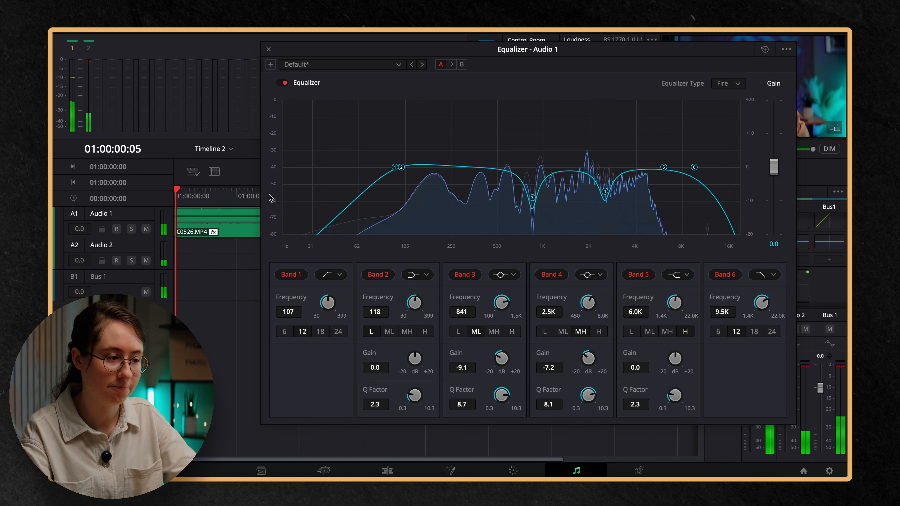
pyautogui.click(280, 82)
pyautogui.click(284, 84)
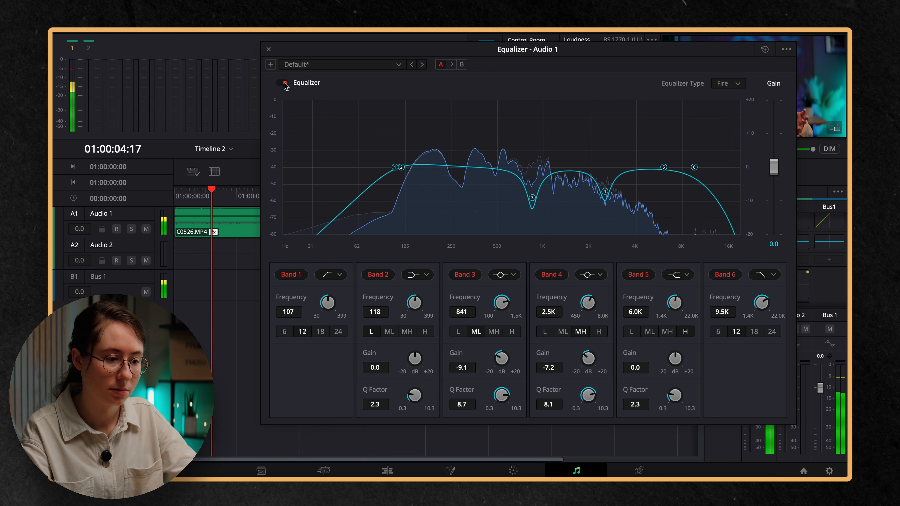
pyautogui.click(284, 83)
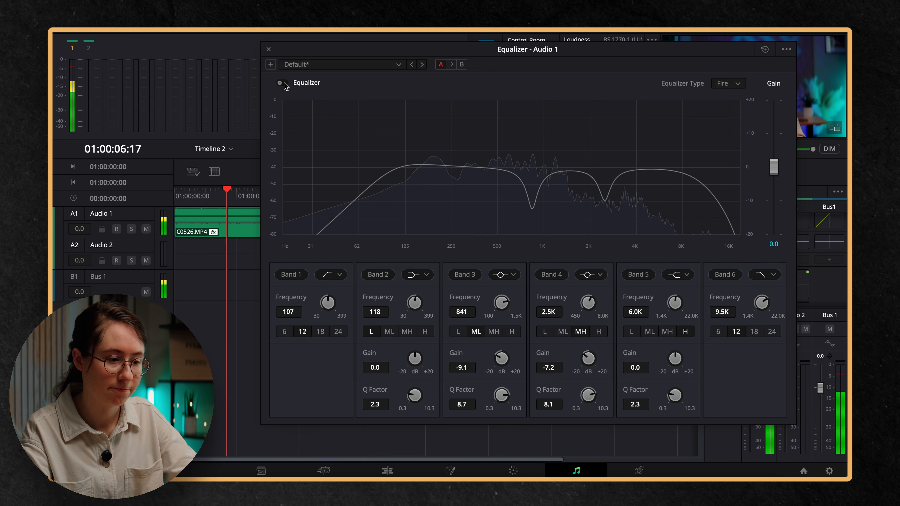
pyautogui.click(283, 83)
pyautogui.click(284, 83)
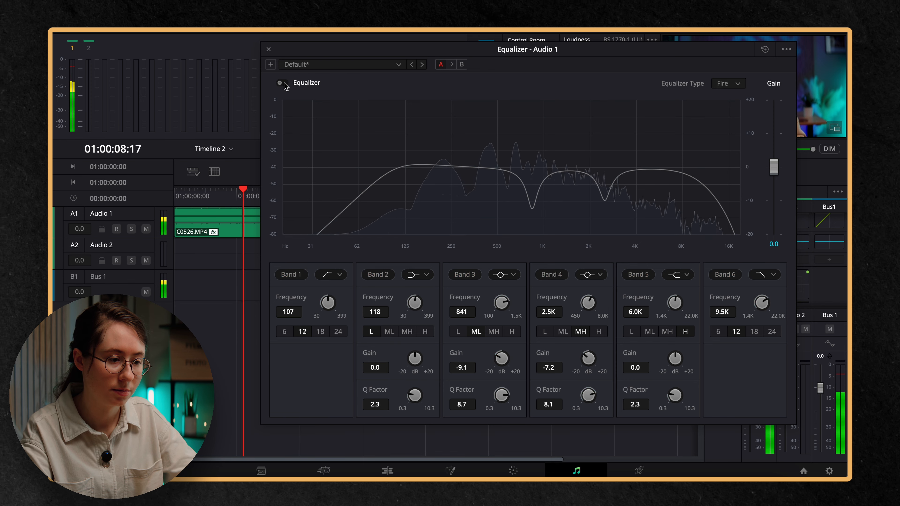
pyautogui.click(284, 83)
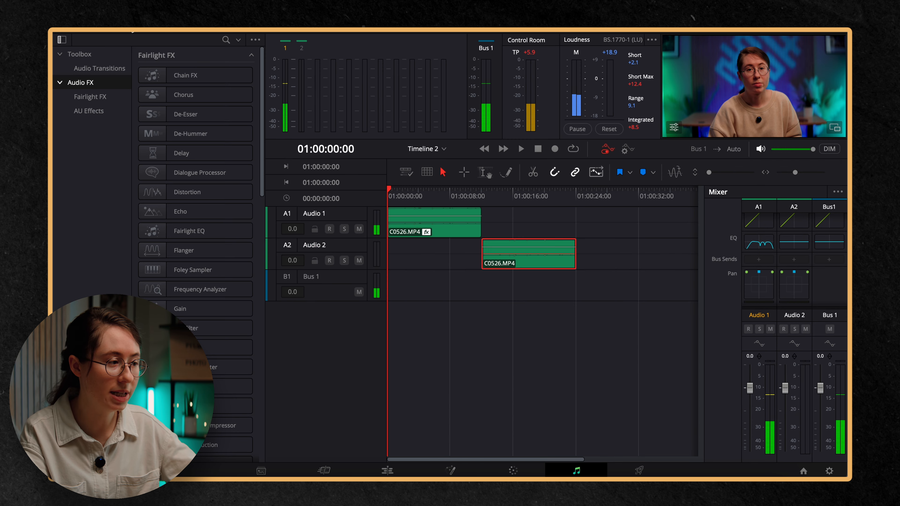
# - Add the Reverb effect to the C0526.MP4 clip on Audio 1 and load the preset "preaching 1"
pyautogui.scroll(-10, 188, 236)
pyautogui.moveTo(173, 270); pyautogui.dragTo(418, 220)
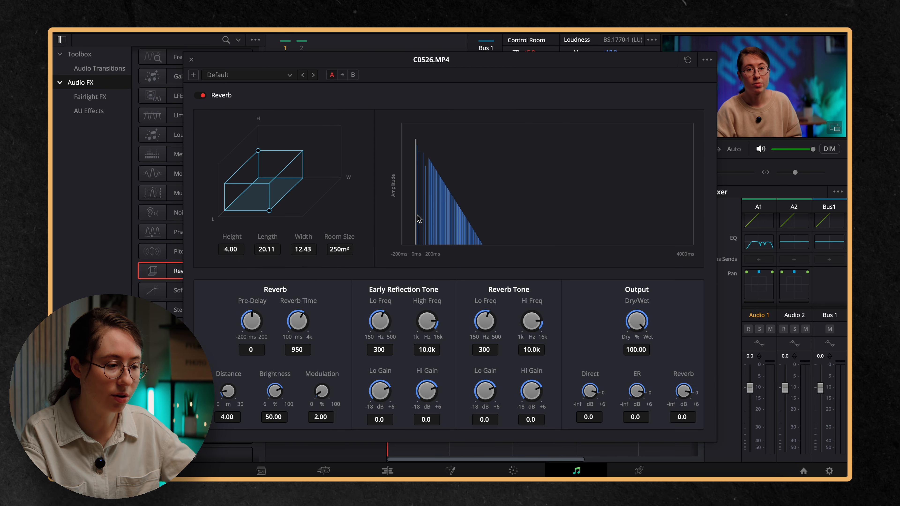
pyautogui.click(282, 75)
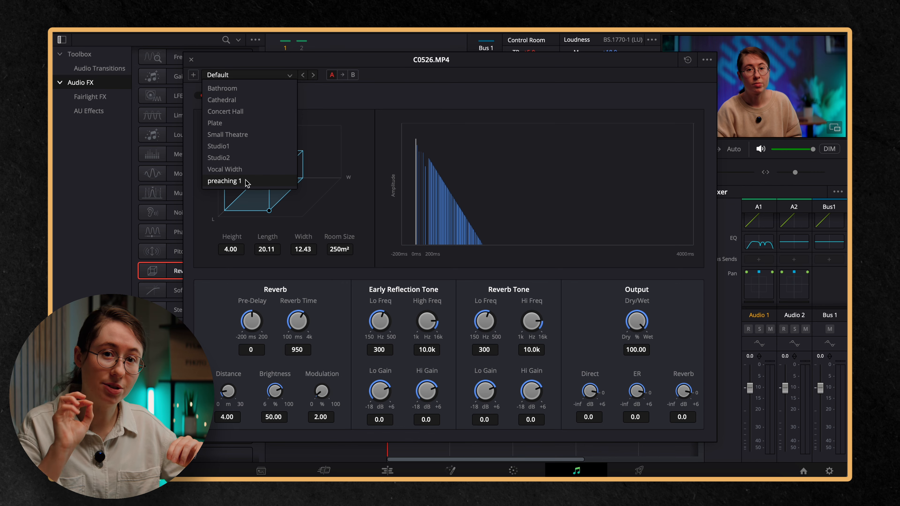
pyautogui.click(224, 181)
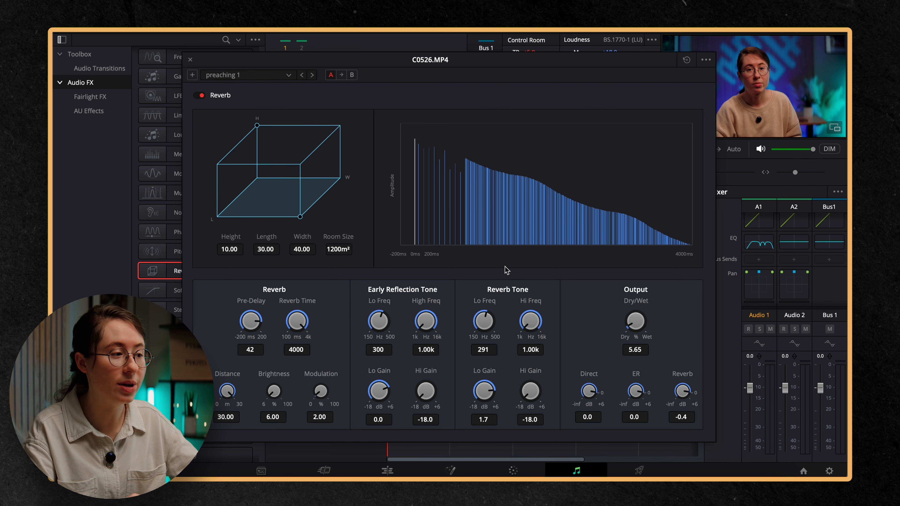
pyautogui.click(136, 31)
pyautogui.moveTo(388, 61); pyautogui.dragTo(478, 59)
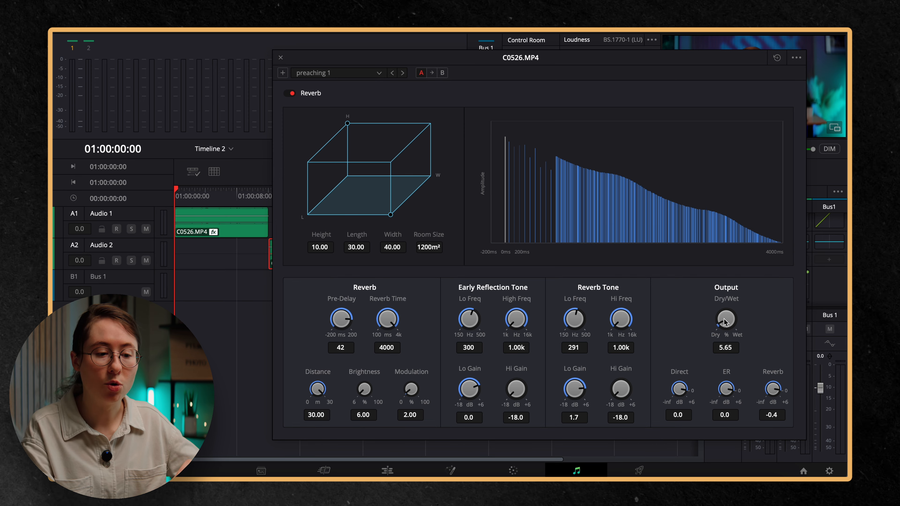
# - Try the Reverb's Dry/Wet at 0.00, 60.00 and 5.00, then raise it through 24.25 to 100.00 during playback
pyautogui.moveTo(724, 322); pyautogui.dragTo(642, 318)
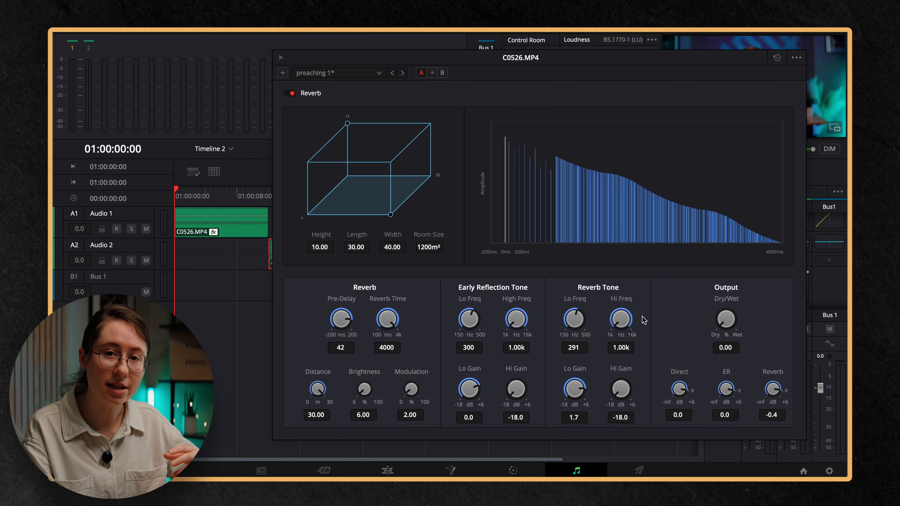
pyautogui.moveTo(722, 322); pyautogui.dragTo(845, 292)
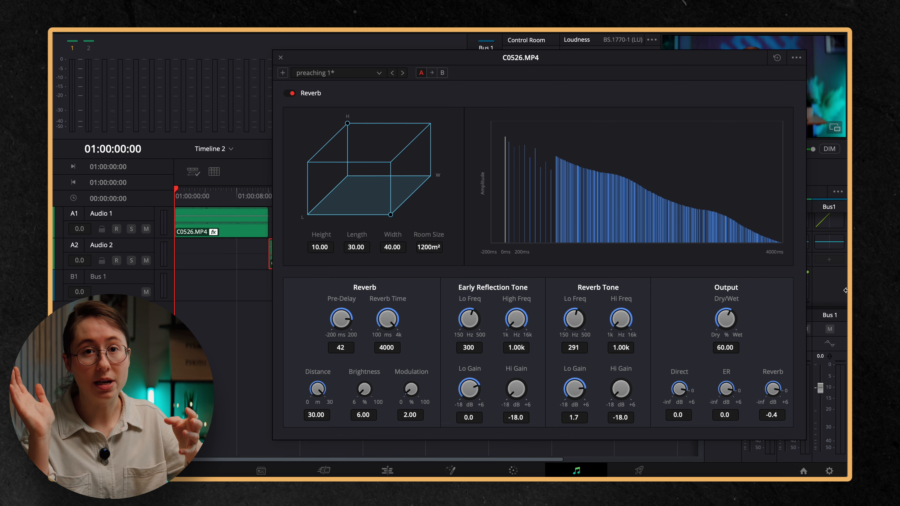
pyautogui.moveTo(726, 314); pyautogui.dragTo(638, 347)
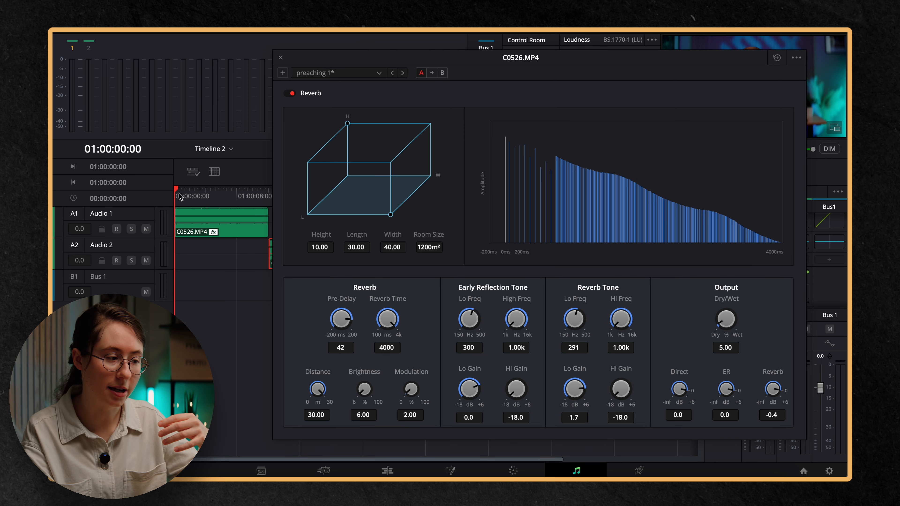
pyautogui.press('space')
pyautogui.moveTo(725, 317)
pyautogui.mouseDown()
pyautogui.moveTo(750, 312)
pyautogui.moveTo(727, 314)
pyautogui.mouseUp()
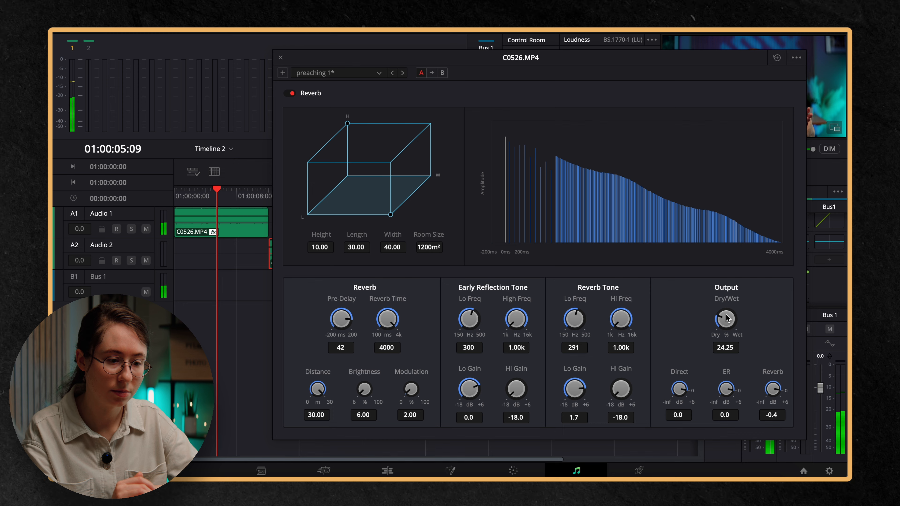
pyautogui.moveTo(725, 318); pyautogui.dragTo(769, 326)
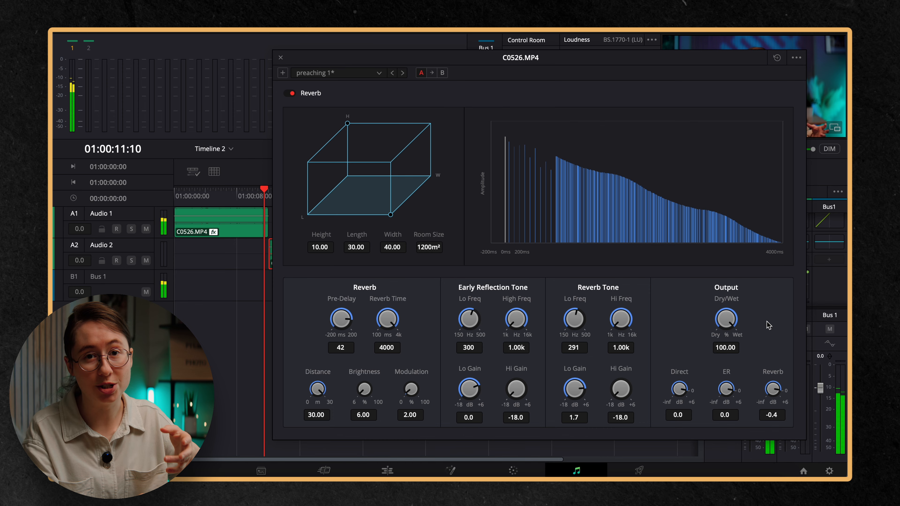
# - Set the Reverb's Dry/Wet to 12.25, audition the clip from the start, and switch the Reverb off
pyautogui.press('space')
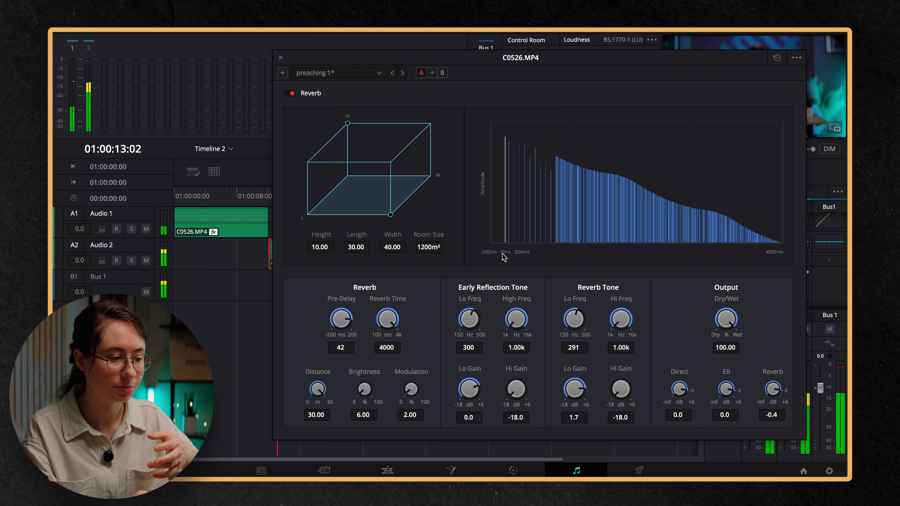
pyautogui.press('Home')
pyautogui.moveTo(725, 319); pyautogui.dragTo(546, 323)
pyautogui.press('space')
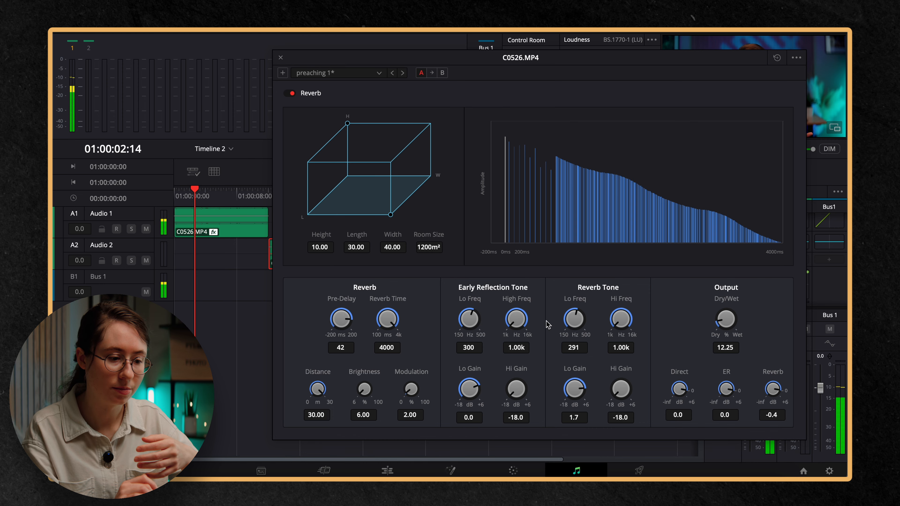
pyautogui.press('space')
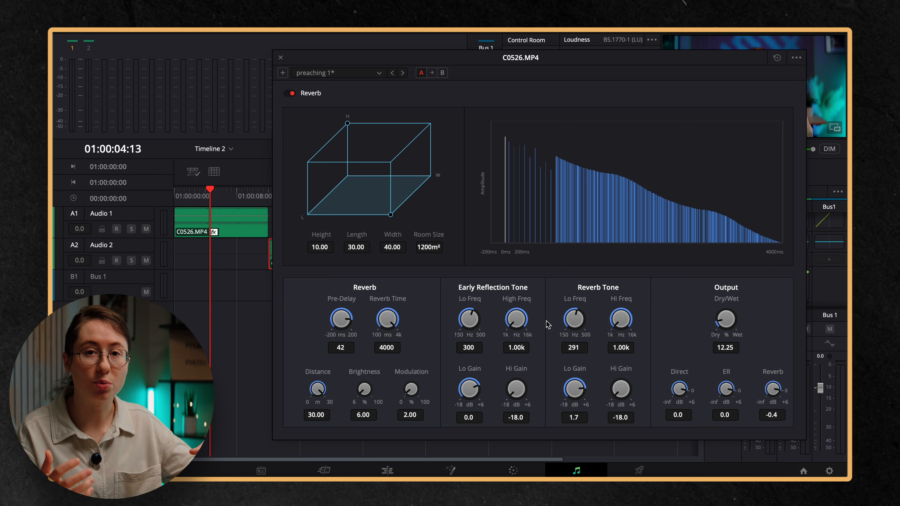
pyautogui.click(289, 93)
pyautogui.click(280, 58)
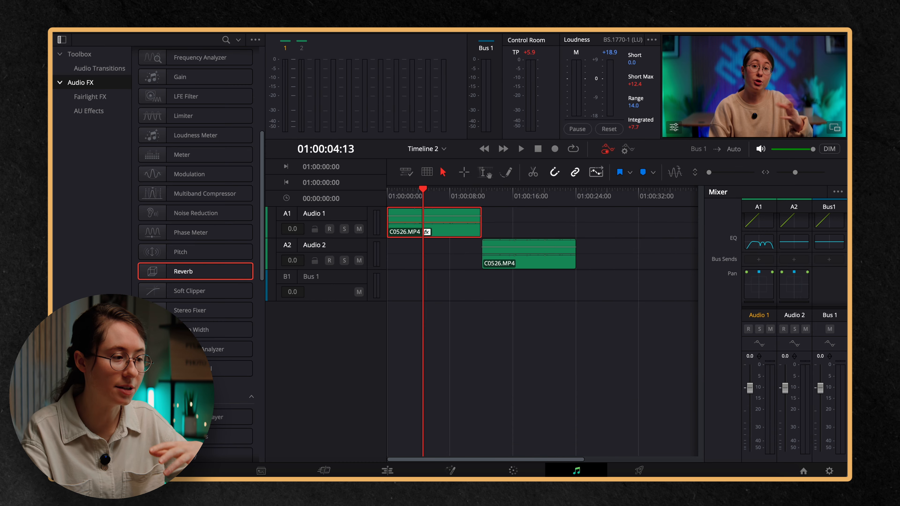
# - Add the AULowpass effect to the Audio 1 clip, move its window below the tracks, and return the playhead to the start
pyautogui.scroll(-10, 212, 234)
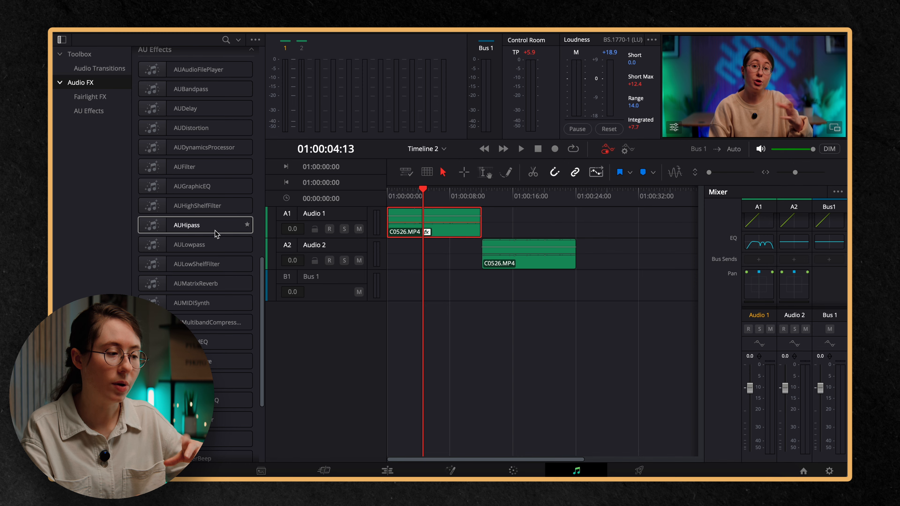
pyautogui.click(214, 245)
pyautogui.moveTo(214, 244); pyautogui.dragTo(394, 217)
pyautogui.moveTo(411, 152); pyautogui.dragTo(443, 289)
pyautogui.moveTo(403, 194); pyautogui.dragTo(388, 193)
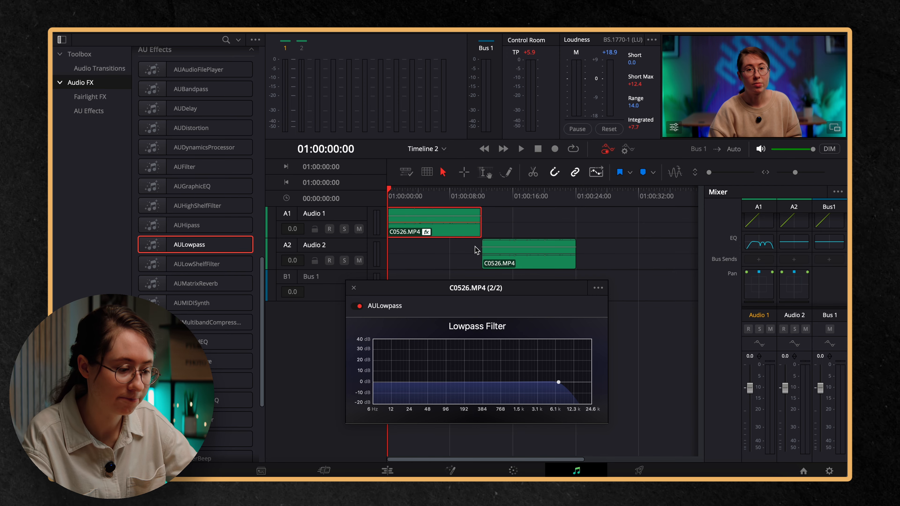
# - Lower the lowpass filter's cutoff to between 384 and 768 Hz during playback, then stop and close the filter
pyautogui.press('space')
pyautogui.moveTo(559, 382); pyautogui.dragTo(495, 389)
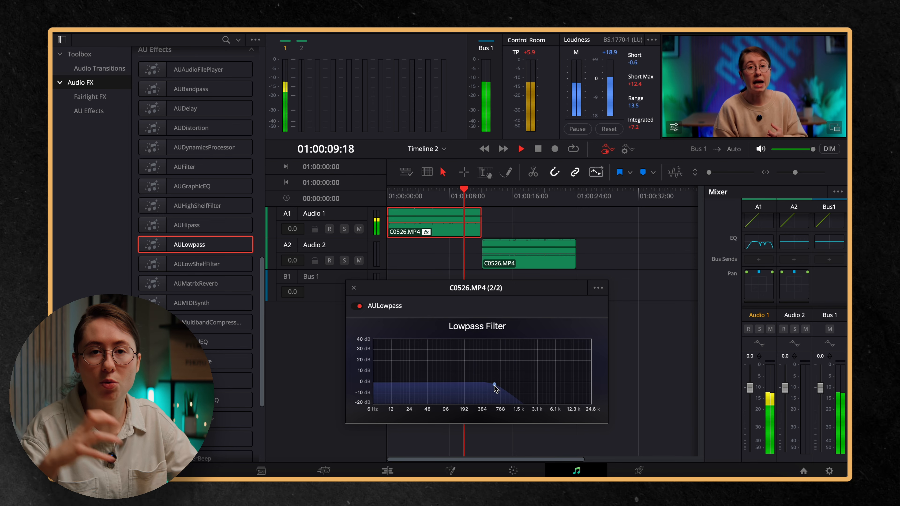
pyautogui.press('space')
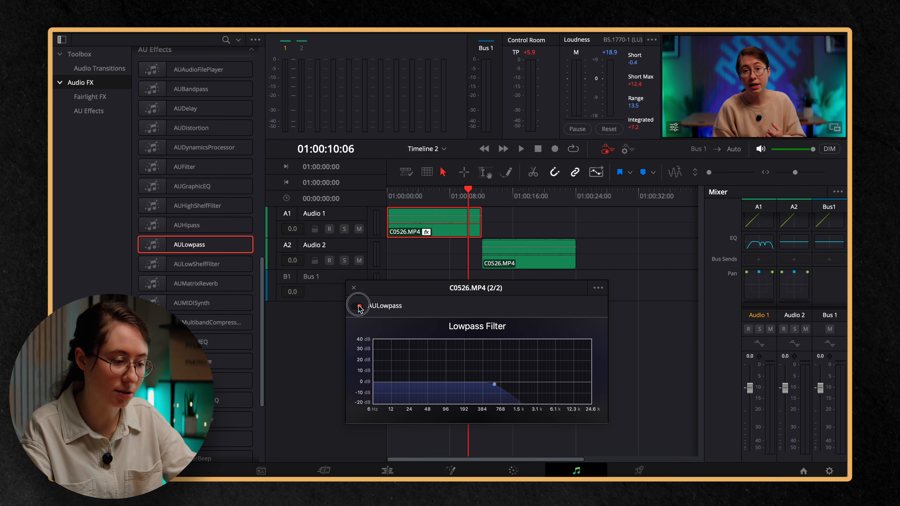
pyautogui.click(354, 287)
# - Add the AUHipass effect to the Audio 1 clip and lower its cutoff to near 192 Hz while playing from the start
pyautogui.moveTo(227, 229); pyautogui.dragTo(417, 217)
pyautogui.moveTo(416, 151); pyautogui.dragTo(444, 243)
pyautogui.press('Home')
pyautogui.press('space')
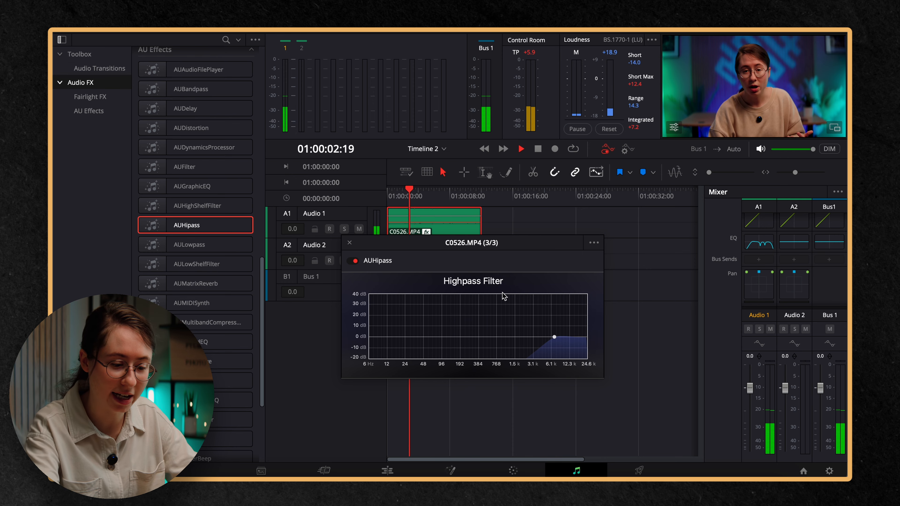
pyautogui.press('XF86AudioRaiseVolume')
pyautogui.moveTo(555, 339); pyautogui.dragTo(457, 339)
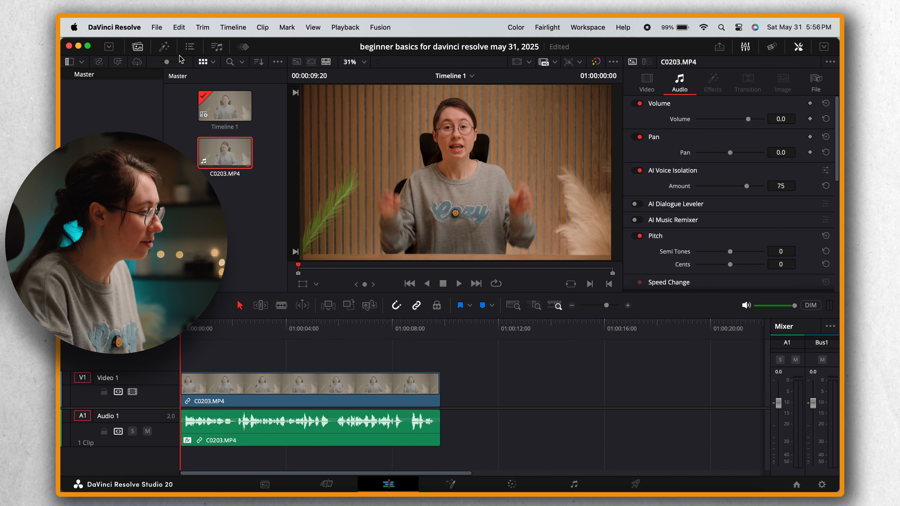
# - Add a Text+ title above C0203.MP4 at the start of Timeline 1 and extend it to the end of the clip
pyautogui.click(163, 47)
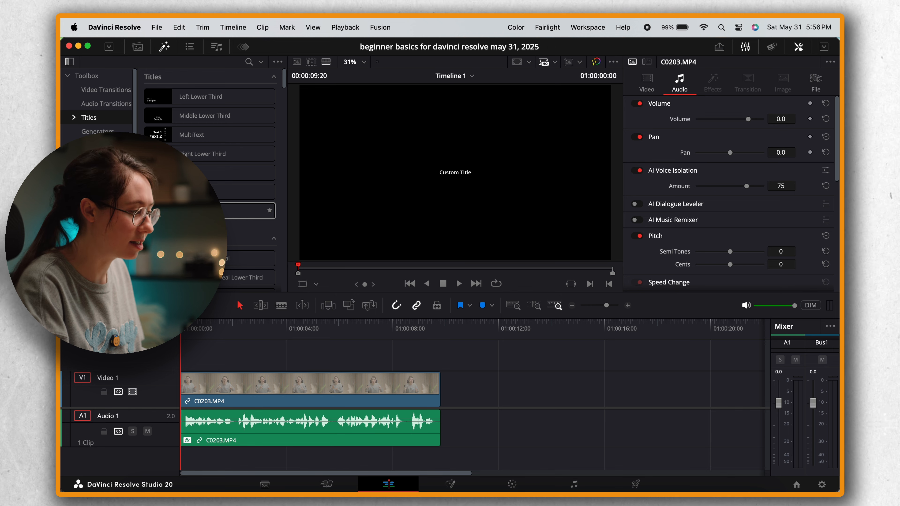
pyautogui.moveTo(248, 211); pyautogui.dragTo(199, 355)
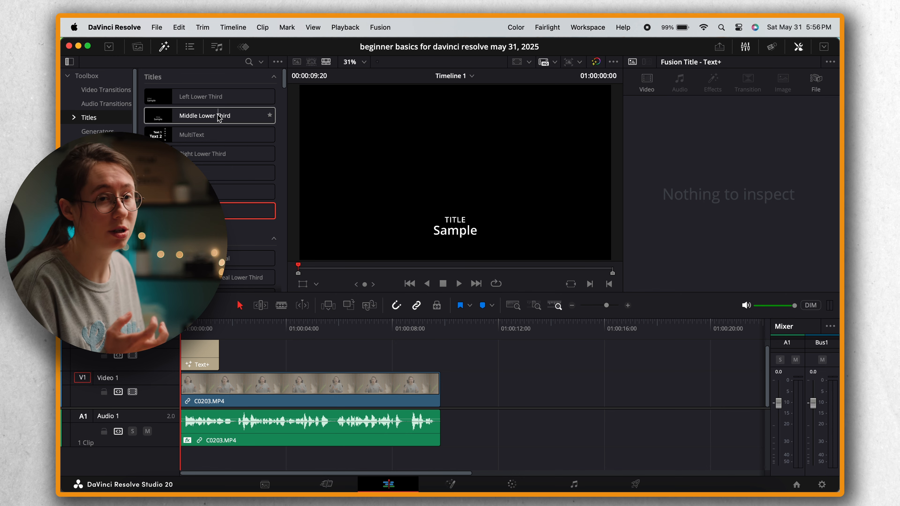
pyautogui.click(211, 360)
pyautogui.moveTo(218, 355); pyautogui.dragTo(439, 353)
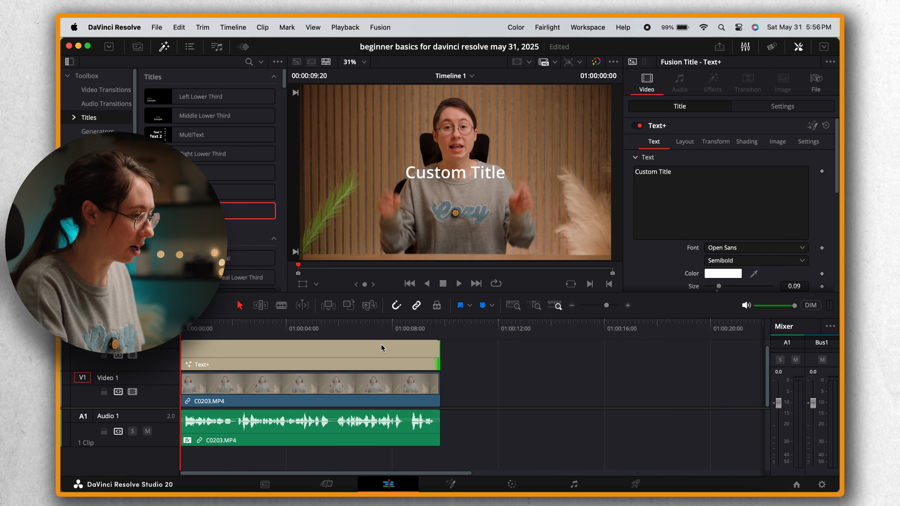
# - Change the Text+ title to a wide bold font with a light green text color
pyautogui.click(727, 249)
pyautogui.press('a')
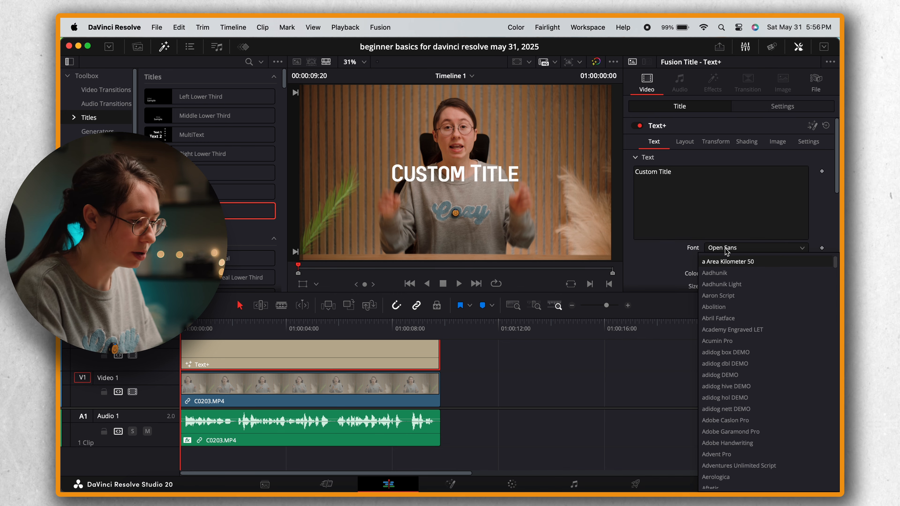
pyautogui.click(722, 275)
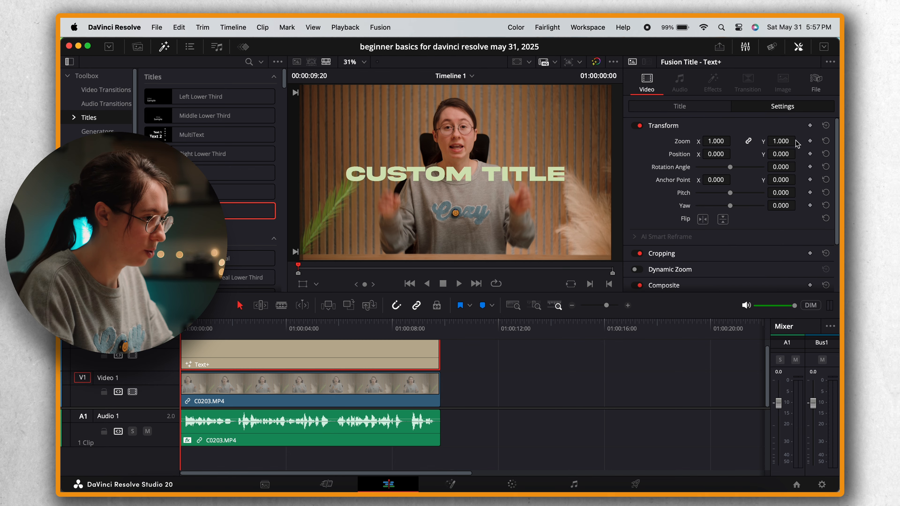
# - Enlarge and lower the custom title in the frame, and set the BEGINNER BASICS title's tracking to 0.945
pyautogui.moveTo(785, 149); pyautogui.dragTo(728, 139)
pyautogui.click(484, 353)
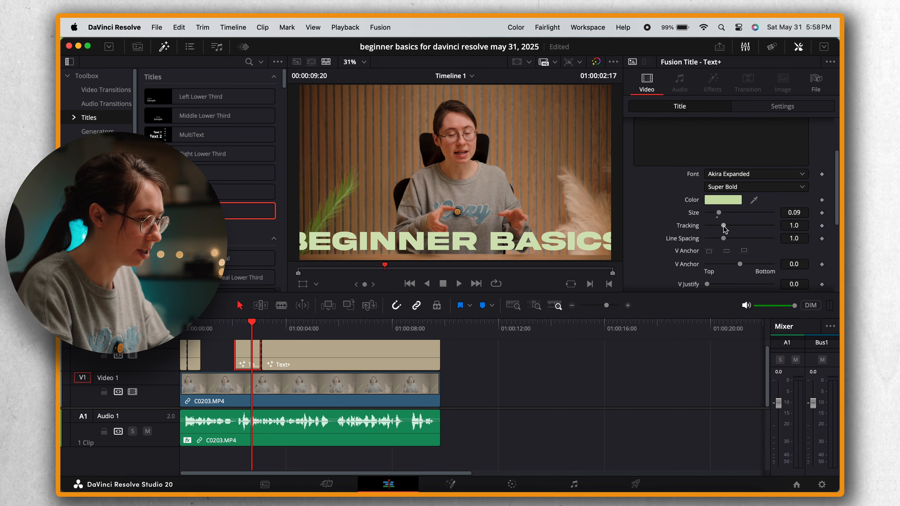
pyautogui.moveTo(724, 227); pyautogui.dragTo(724, 230)
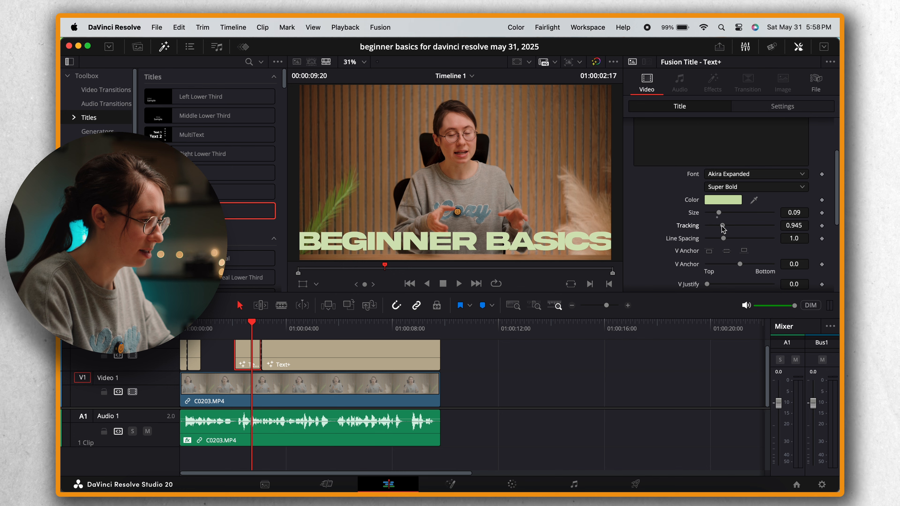
pyautogui.press('space')
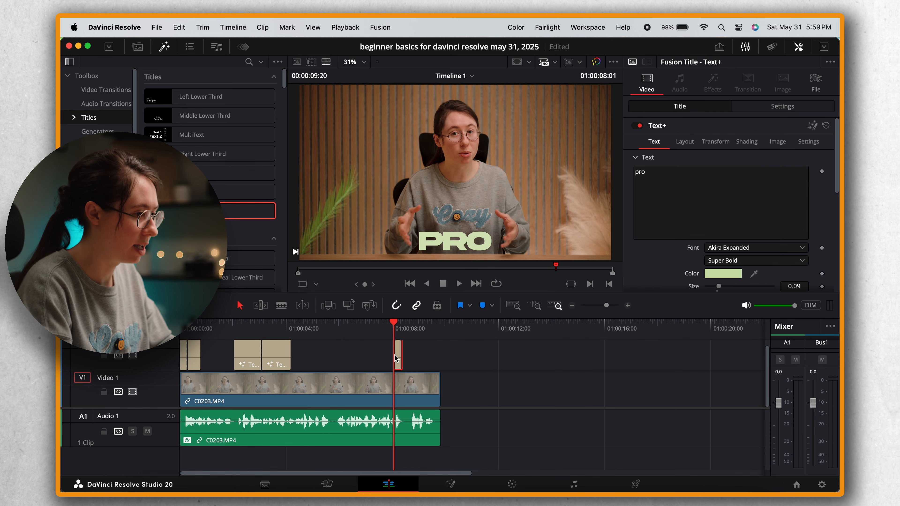
# - Adjust the PRO title's zoom and vertical position, then play the titles from the start of the timeline
pyautogui.click(799, 112)
pyautogui.moveTo(726, 138)
pyautogui.mouseDown()
pyautogui.moveTo(734, 138)
pyautogui.moveTo(727, 140)
pyautogui.mouseUp()
pyautogui.moveTo(781, 154); pyautogui.dragTo(786, 154)
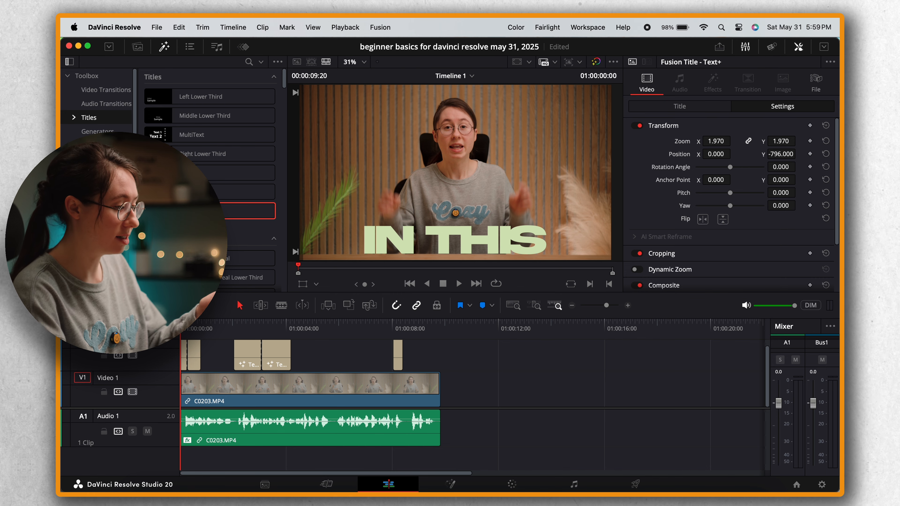
pyautogui.press('space')
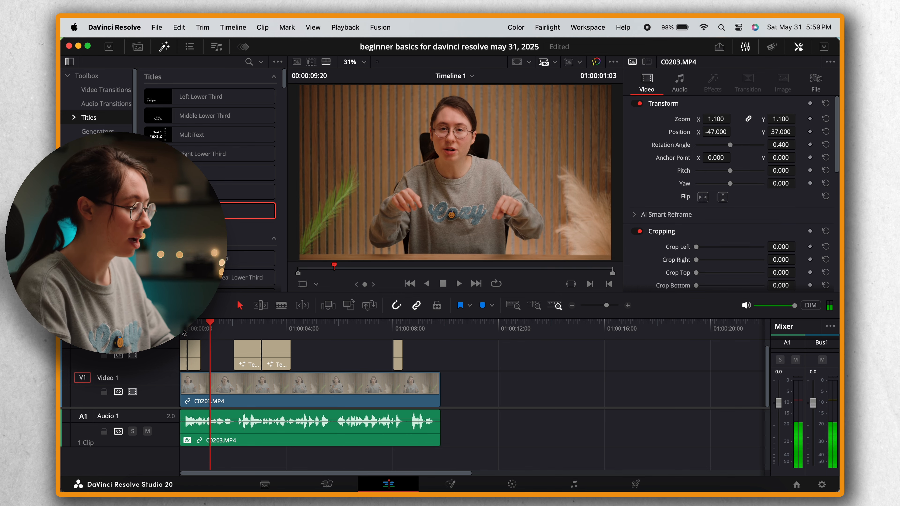
pyautogui.press('space')
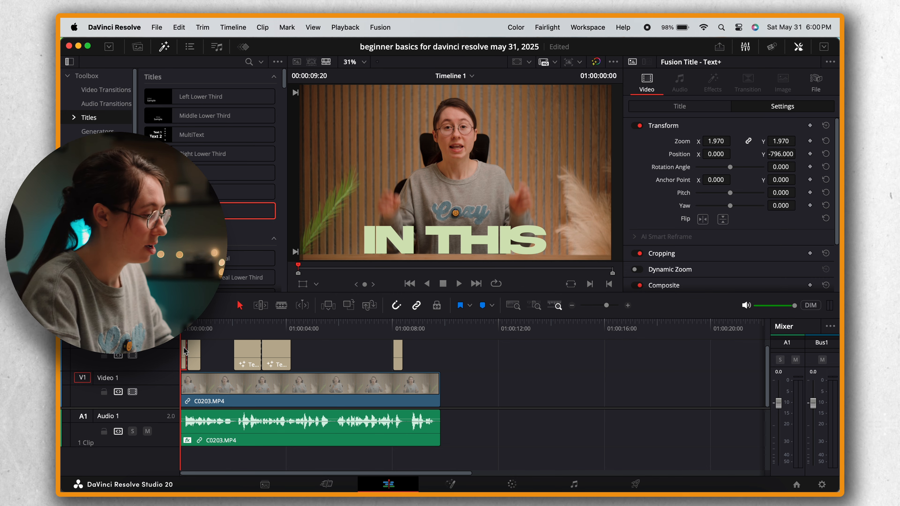
# - Add zoom and position keyframes to the IN THIS title at 01:00:00:05
pyautogui.press('super+equal')
pyautogui.press('super+equal')
pyautogui.press('super+equal')
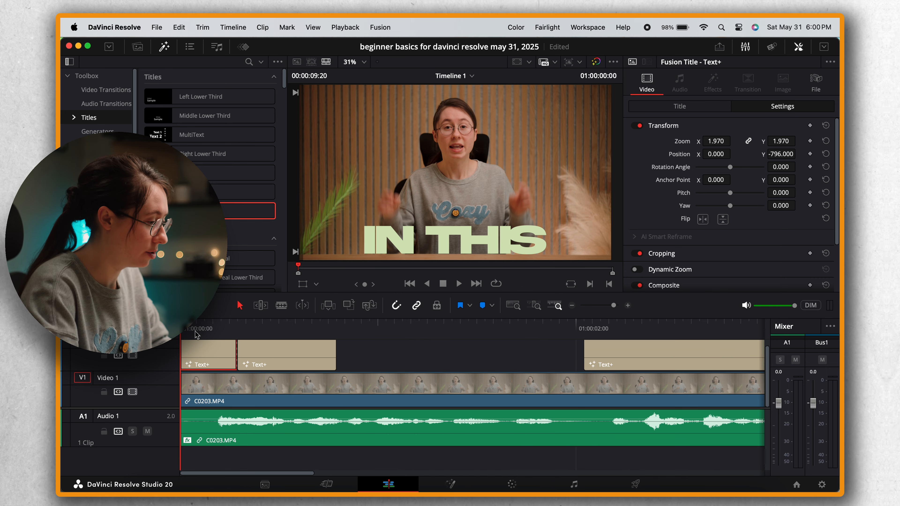
pyautogui.moveTo(205, 333); pyautogui.dragTo(220, 333)
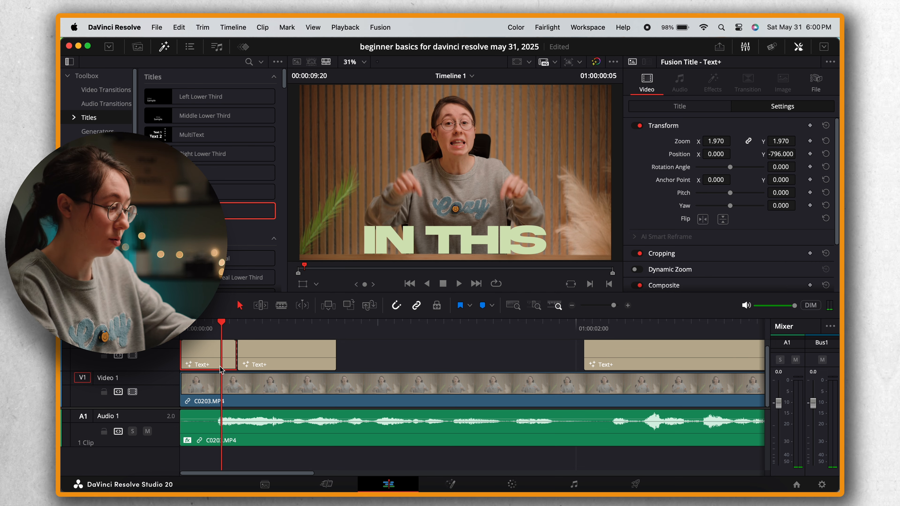
pyautogui.click(810, 153)
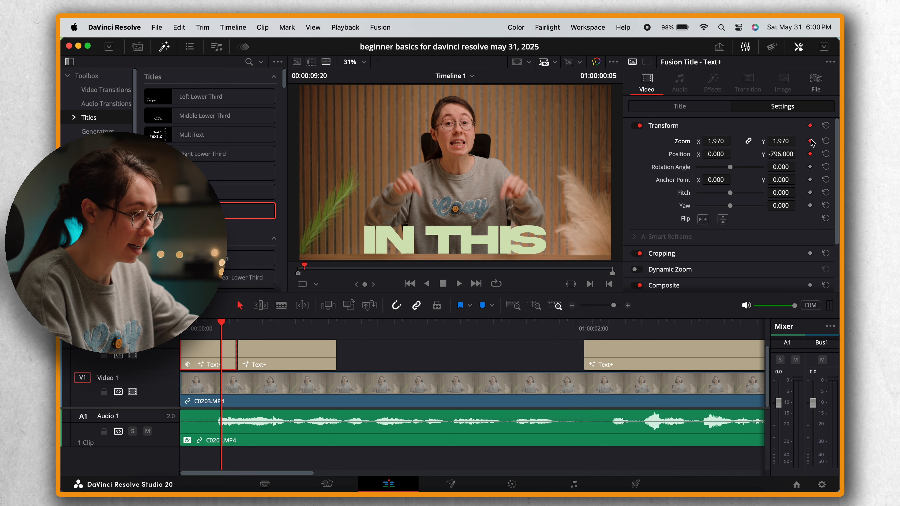
# - Set the IN THIS title's Position X to -3174 at 01:00:00:00 and change that position keyframe from linear to eased
pyautogui.press('Home')
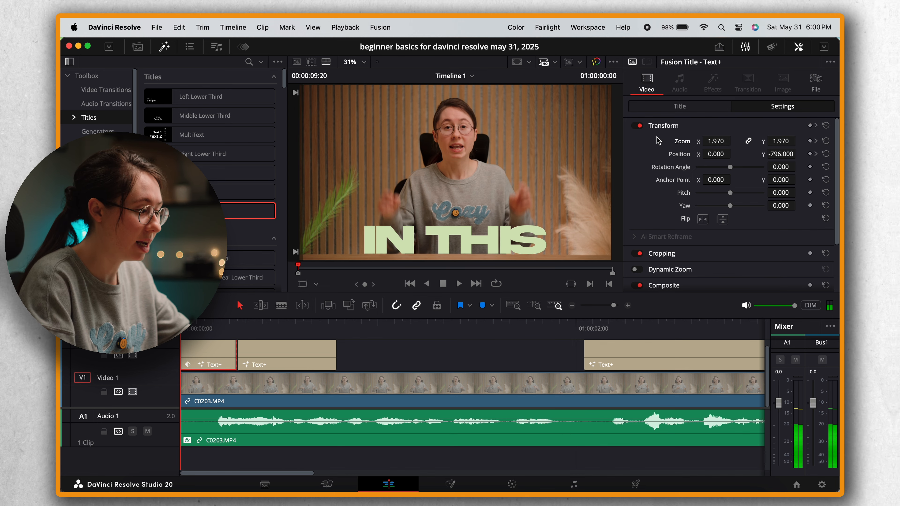
pyautogui.moveTo(726, 153); pyautogui.dragTo(476, 180)
pyautogui.rightClick(811, 154)
pyautogui.click(803, 174)
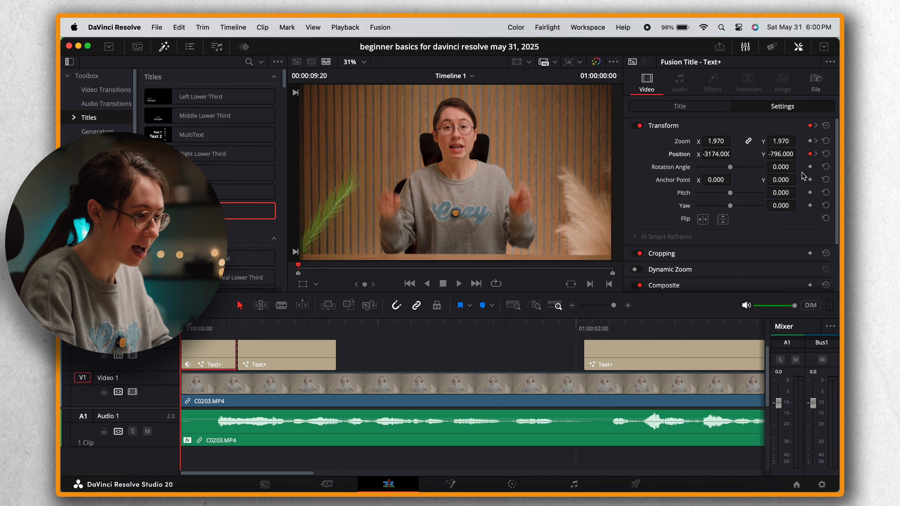
# - Set the IN THIS title's position keyframe at 01:00:00:05 to Ease In and play the slide-in from the start
pyautogui.click(816, 154)
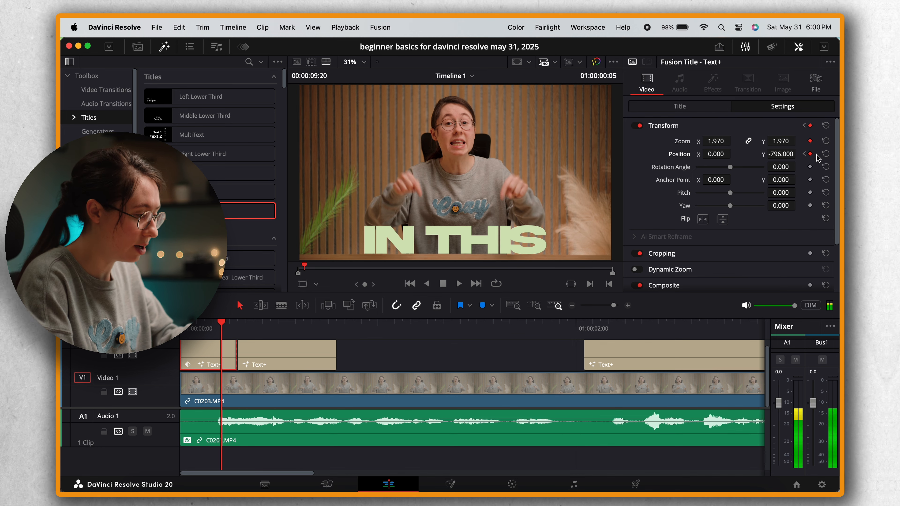
pyautogui.rightClick(811, 155)
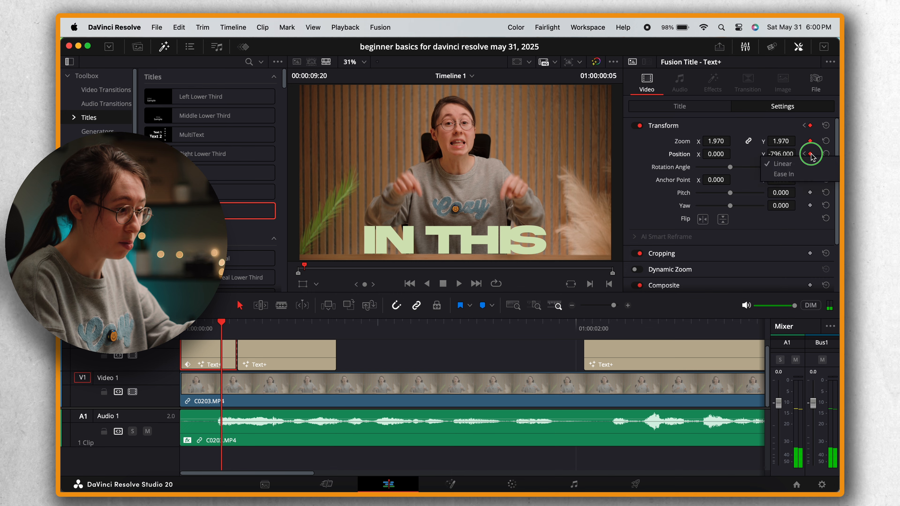
pyautogui.click(792, 174)
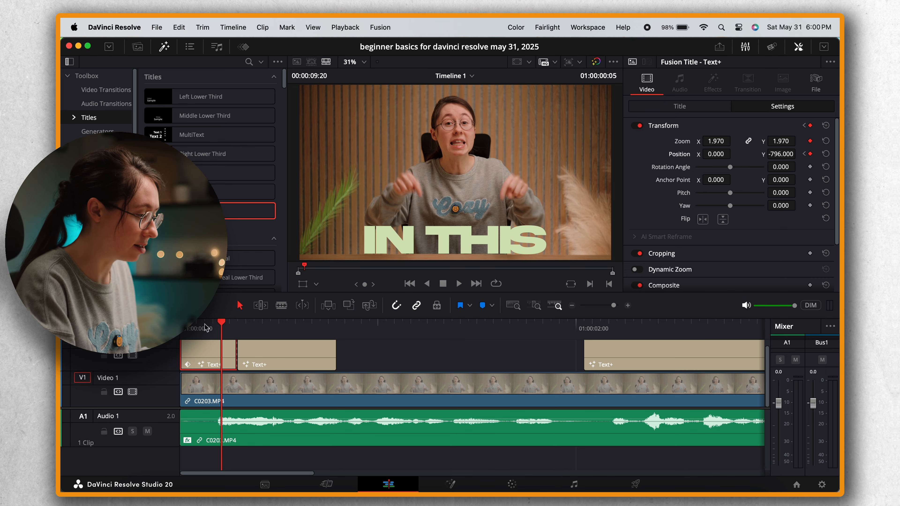
pyautogui.moveTo(206, 327); pyautogui.dragTo(180, 326)
pyautogui.press('space')
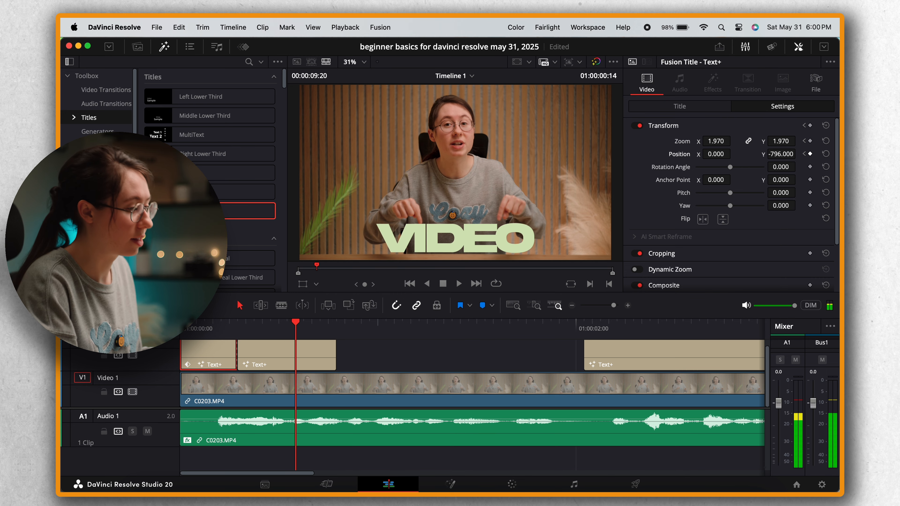
# - Add zoom and position keyframes to the VIDEO title at 01:00:00:13
pyautogui.click(279, 325)
pyautogui.click(313, 362)
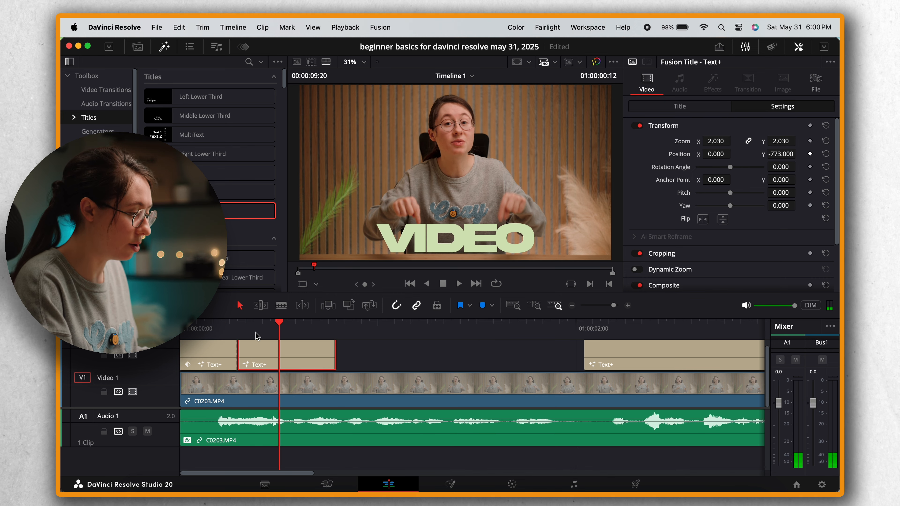
pyautogui.press('Right')
pyautogui.click(811, 154)
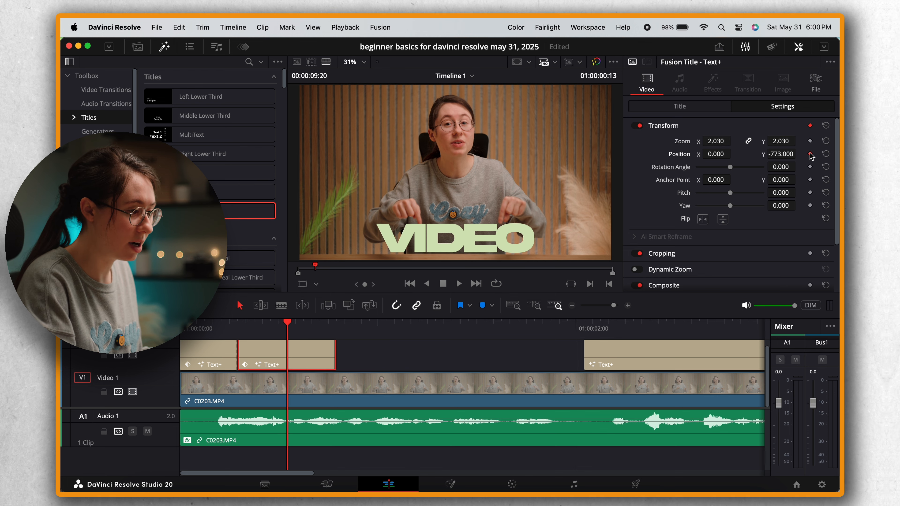
# - Set the VIDEO title's Position Y to 1328 at 01:00:00:07 and change that position keyframe from linear to eased
pyautogui.moveTo(289, 315); pyautogui.dragTo(241, 327)
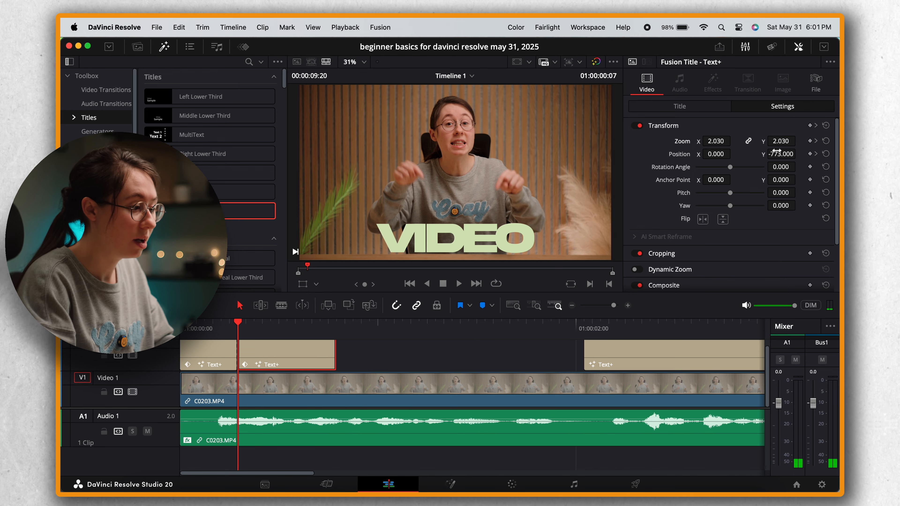
pyautogui.moveTo(776, 154); pyautogui.dragTo(785, 150)
pyautogui.rightClick(810, 156)
pyautogui.click(803, 174)
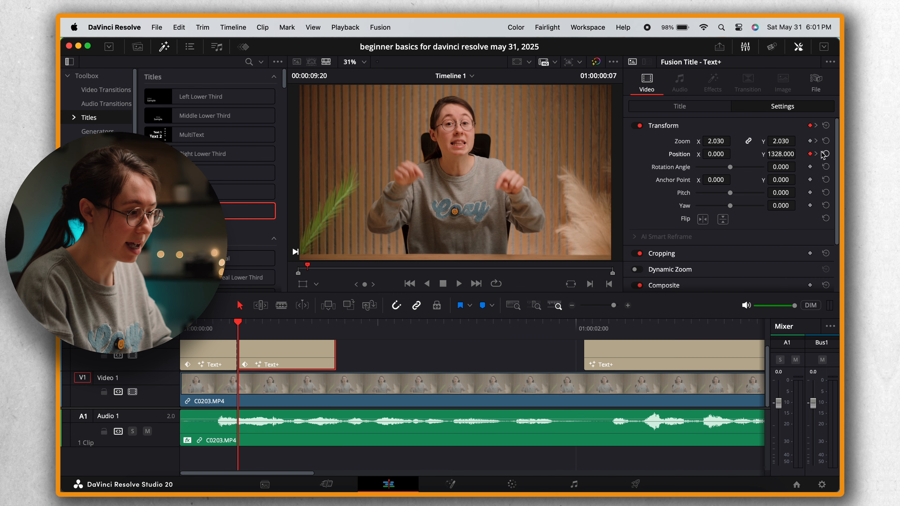
# - Set the VIDEO title's position keyframe at 01:00:00:13 to Ease In and play back its entrance
pyautogui.click(816, 154)
pyautogui.rightClick(810, 153)
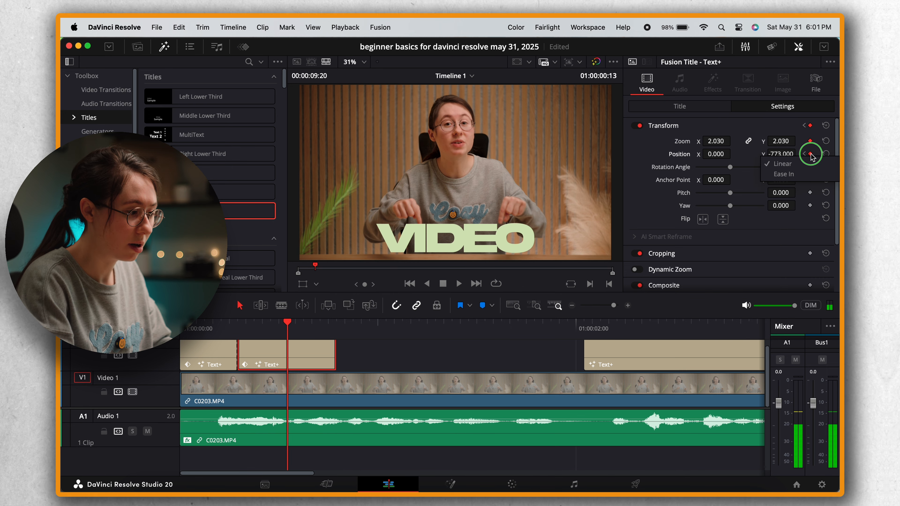
pyautogui.click(806, 174)
pyautogui.click(354, 349)
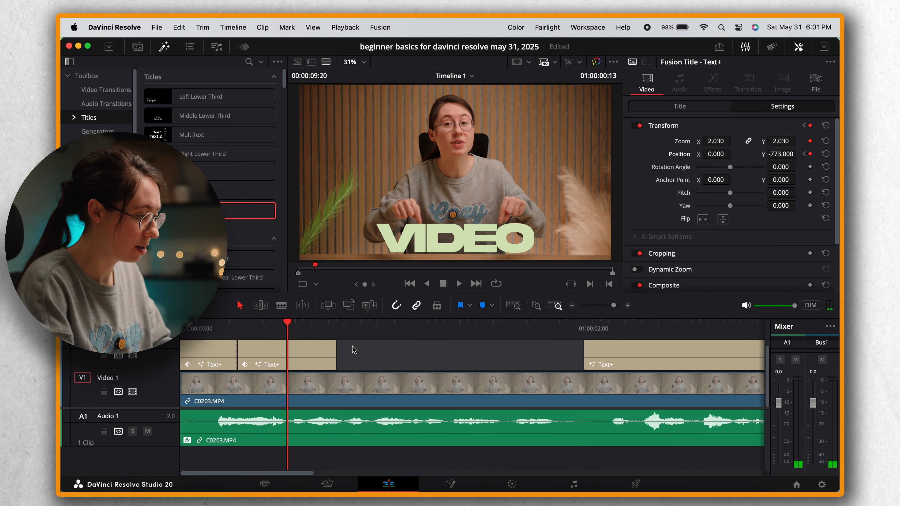
pyautogui.click(220, 328)
pyautogui.press('space')
pyautogui.press('space')
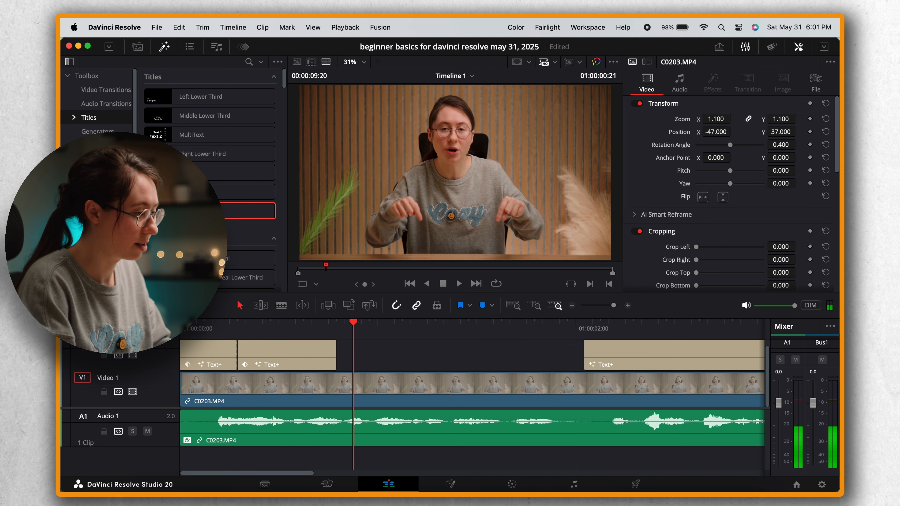
# - Add a Write On keyframe with Start 0.0 and End 1.0 to the BEGINNER BASICS title at 01:00:02:23
pyautogui.press('Down')
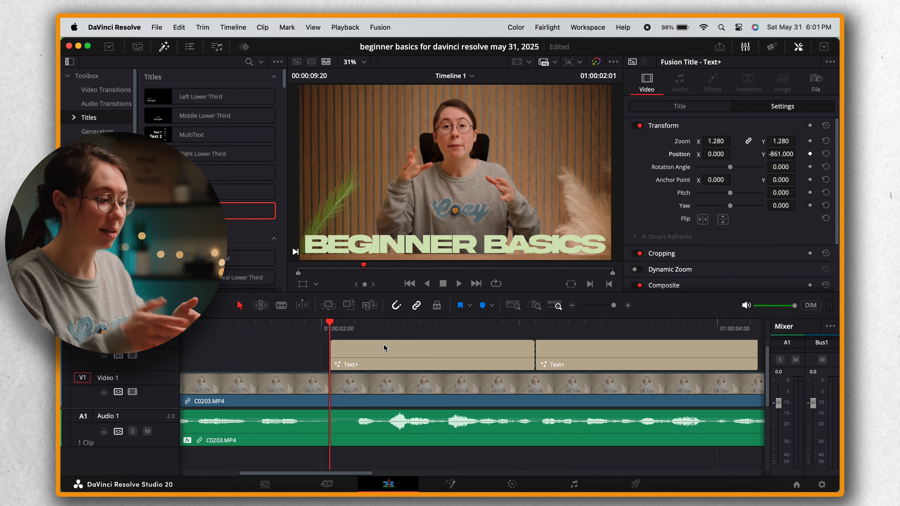
pyautogui.click(577, 338)
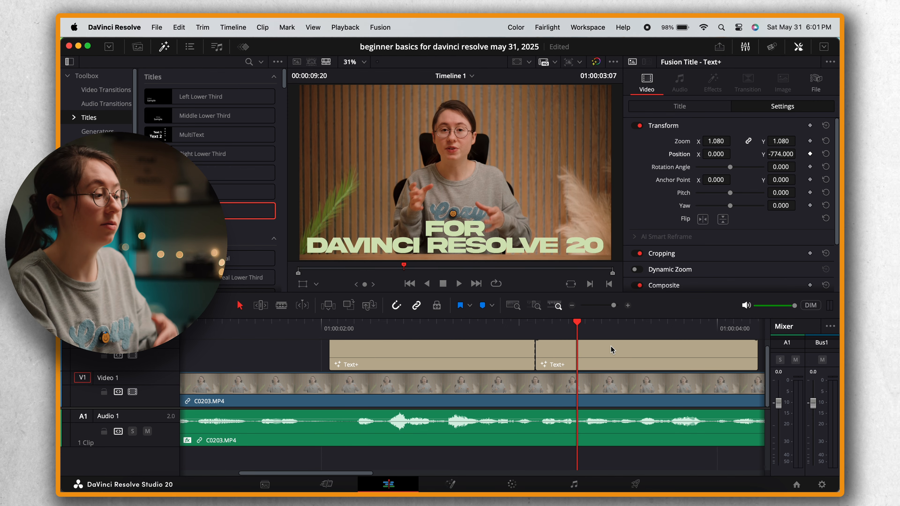
pyautogui.click(333, 323)
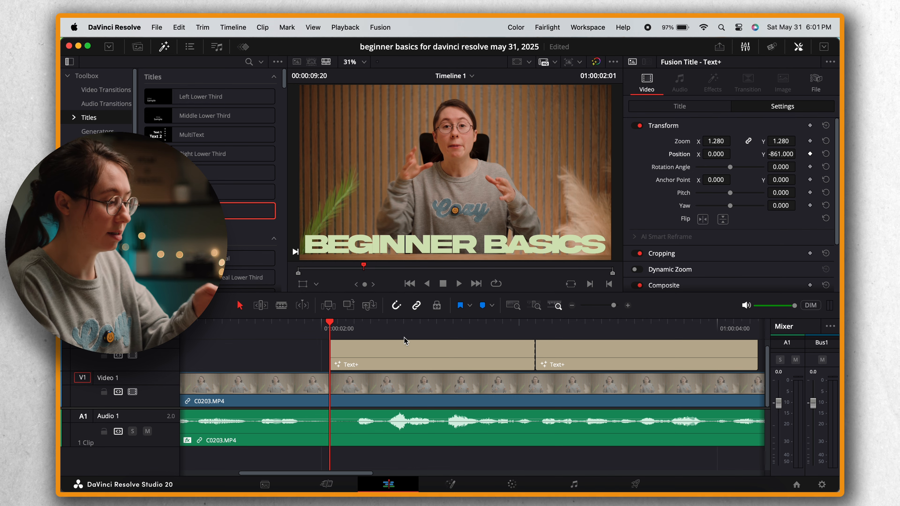
pyautogui.press('space')
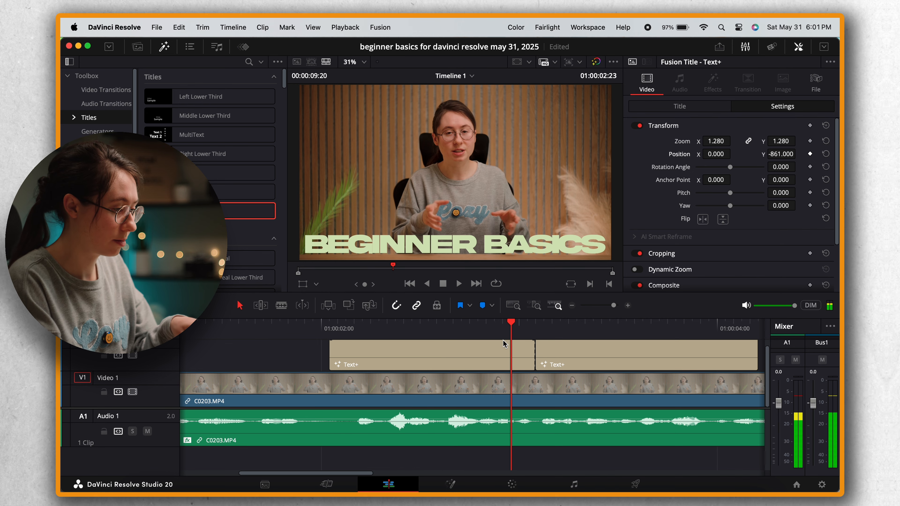
pyautogui.click(498, 348)
pyautogui.scroll(-3, 767, 247)
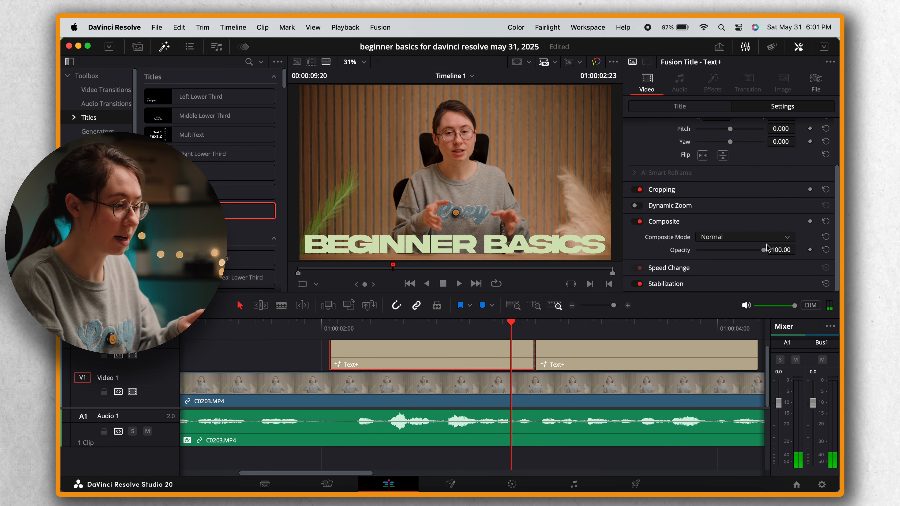
pyautogui.scroll(3, 738, 175)
pyautogui.click(683, 107)
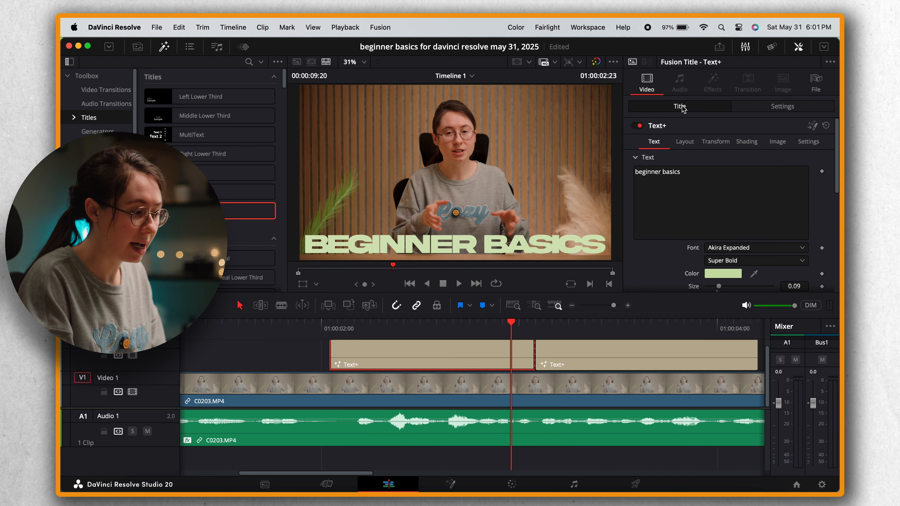
pyautogui.scroll(-4, 666, 272)
pyautogui.scroll(-4, 666, 272)
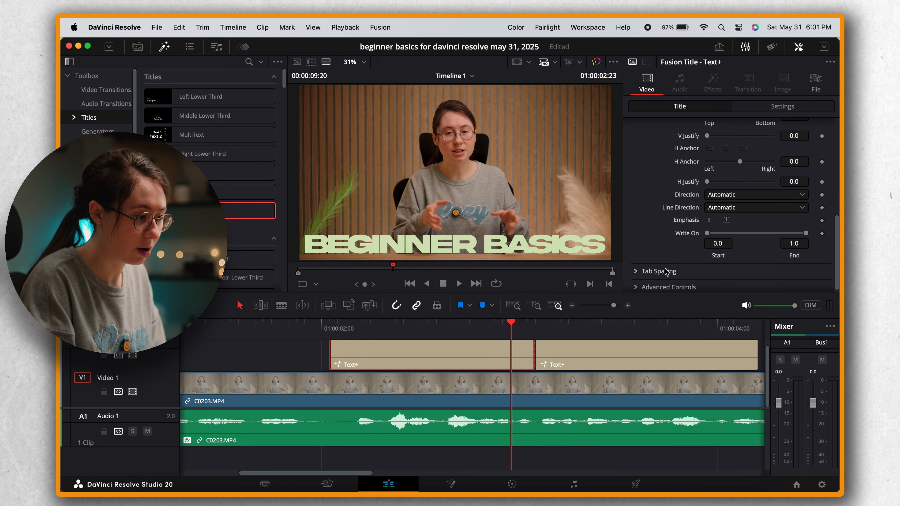
pyautogui.scroll(-1, 728, 237)
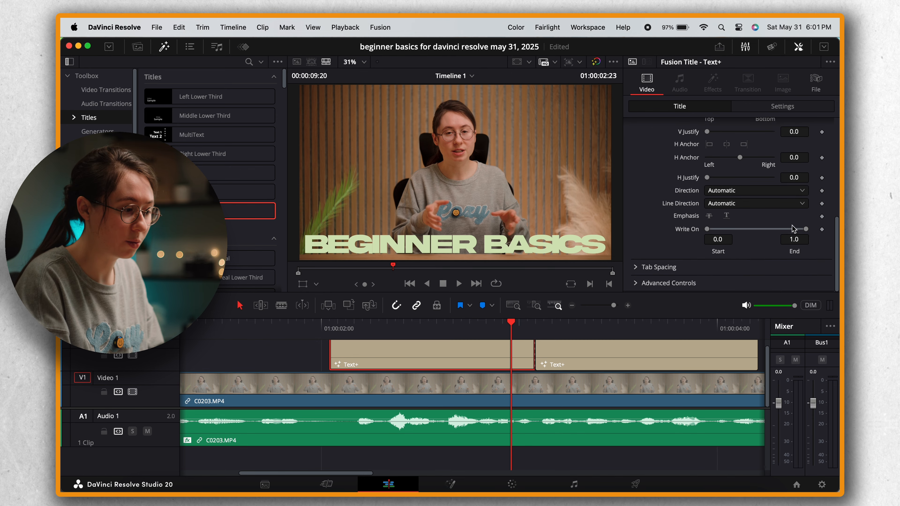
pyautogui.click(822, 230)
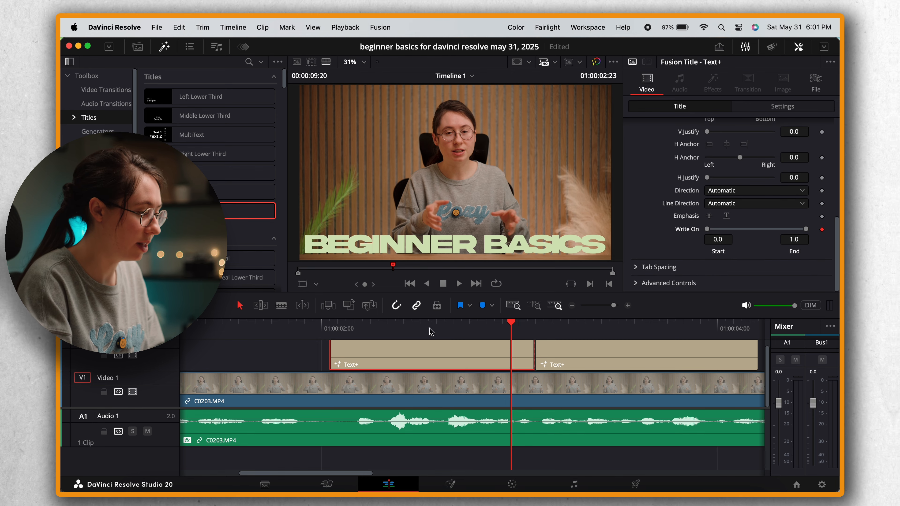
# - Set the BEGINNER BASICS title's Write On End to 0.0 at 01:00:02:01 and play back the write-on animation
pyautogui.click(332, 327)
pyautogui.moveTo(807, 230); pyautogui.dragTo(708, 232)
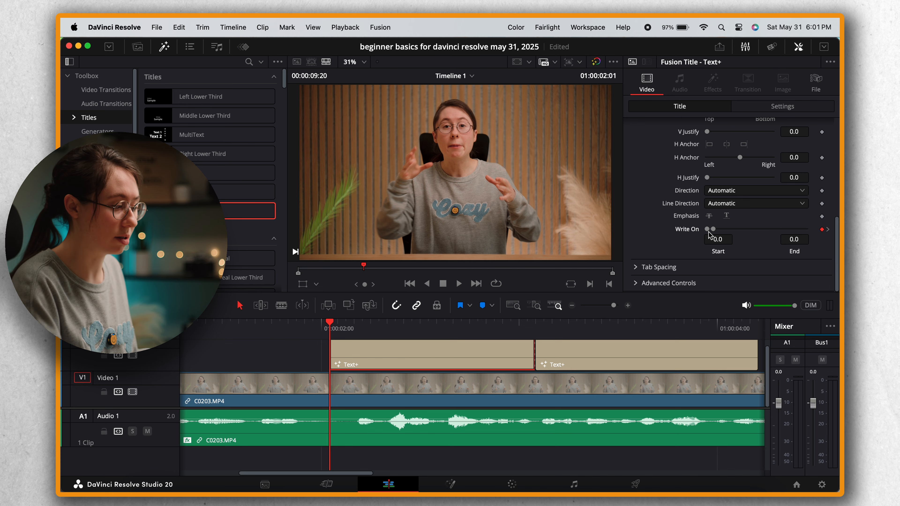
pyautogui.click(304, 349)
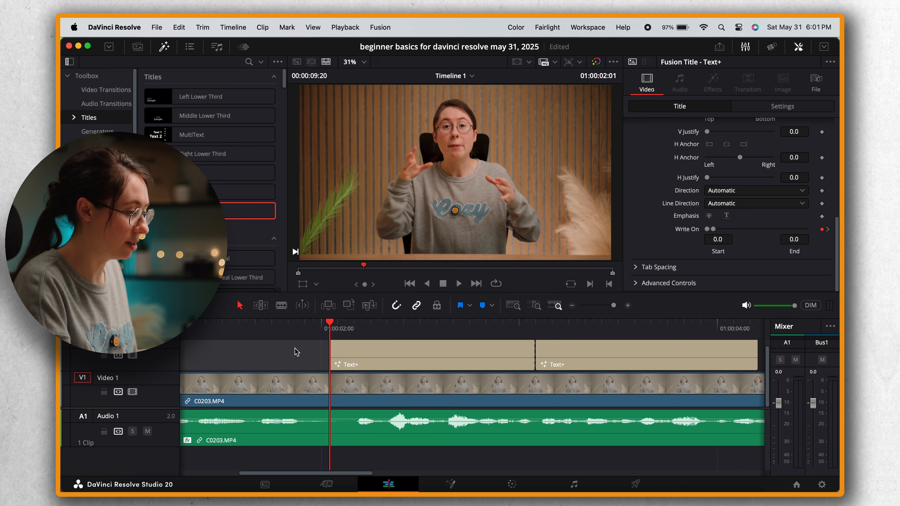
pyautogui.click(262, 326)
pyautogui.press('space')
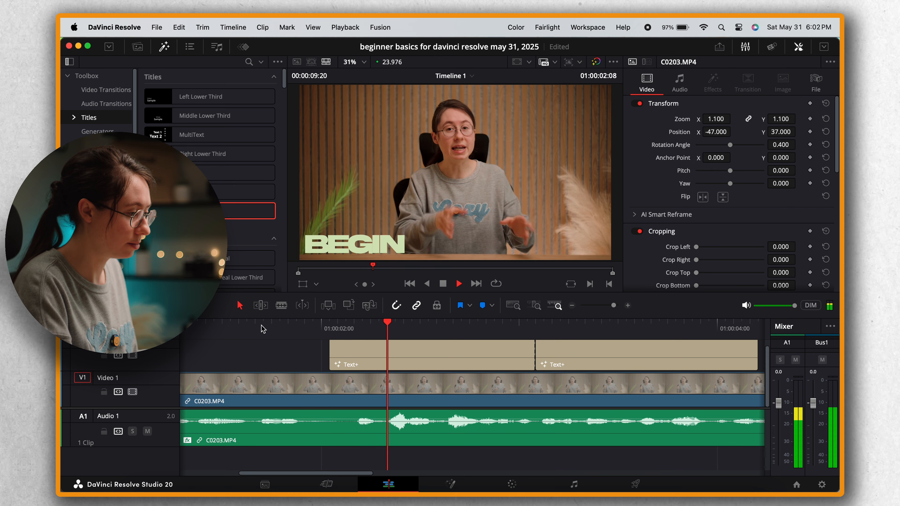
pyautogui.press('space')
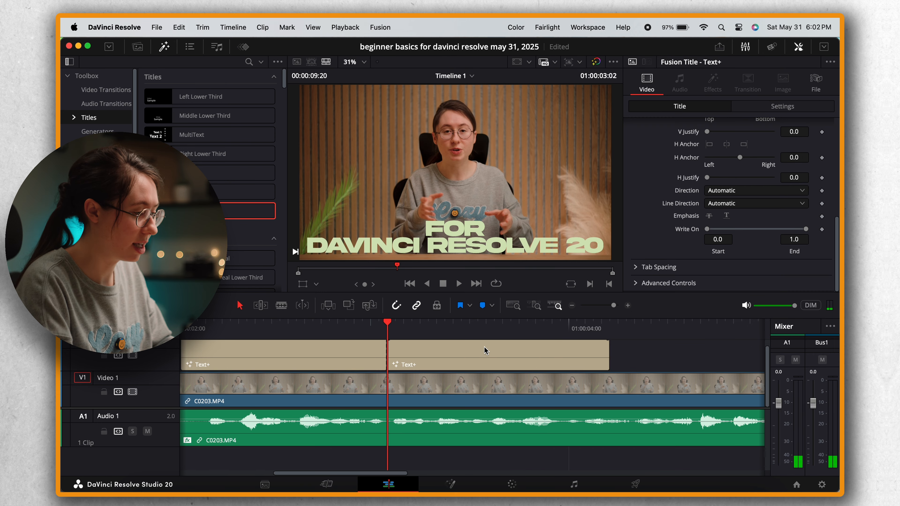
# - Add a Write On keyframe with Start 0.0 and End 1.0 to the FOR DAVINCI RESOLVE 20 title at 01:00:04:01
pyautogui.click(484, 349)
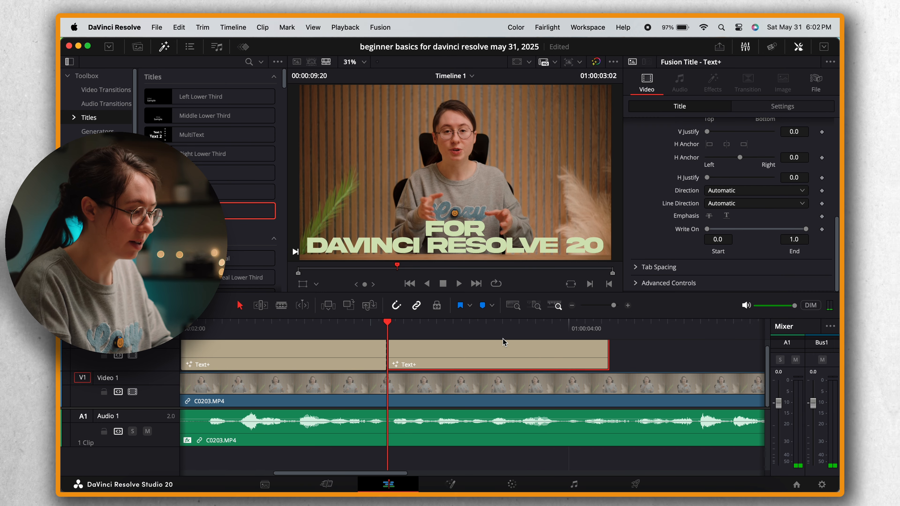
pyautogui.press('space')
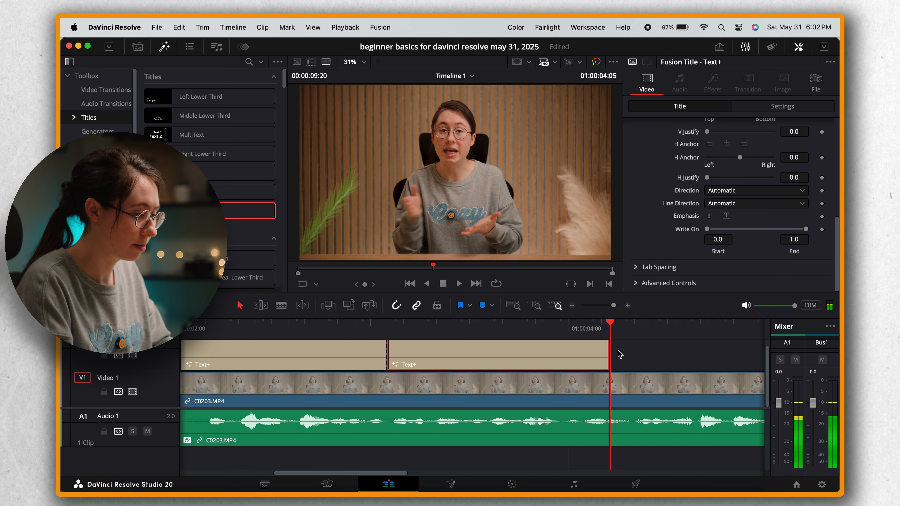
pyautogui.press('Left')
pyautogui.press('Left')
pyautogui.press('Left')
pyautogui.press('Left')
pyautogui.click(822, 229)
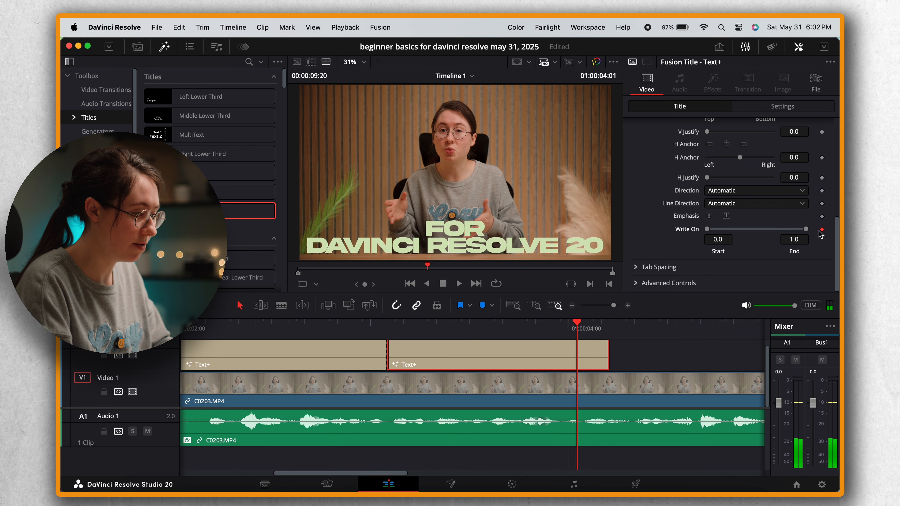
# - Lower the FOR DAVINCI RESOLVE 20 title's Write On End to its minimum at the clip's start and play back the animation
pyautogui.click(377, 336)
pyautogui.moveTo(805, 229); pyautogui.dragTo(707, 234)
pyautogui.press('space')
pyautogui.click(663, 349)
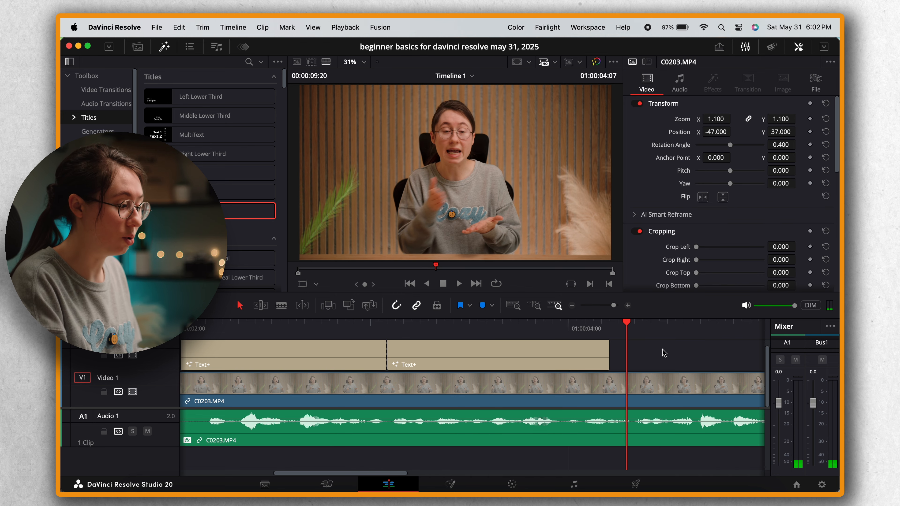
# - Apply the Camera Shake filter to the PRO title at 01:00:08:01 and open the effect's settings
pyautogui.hscroll(10, 663, 353)
pyautogui.hscroll(2, 664, 353)
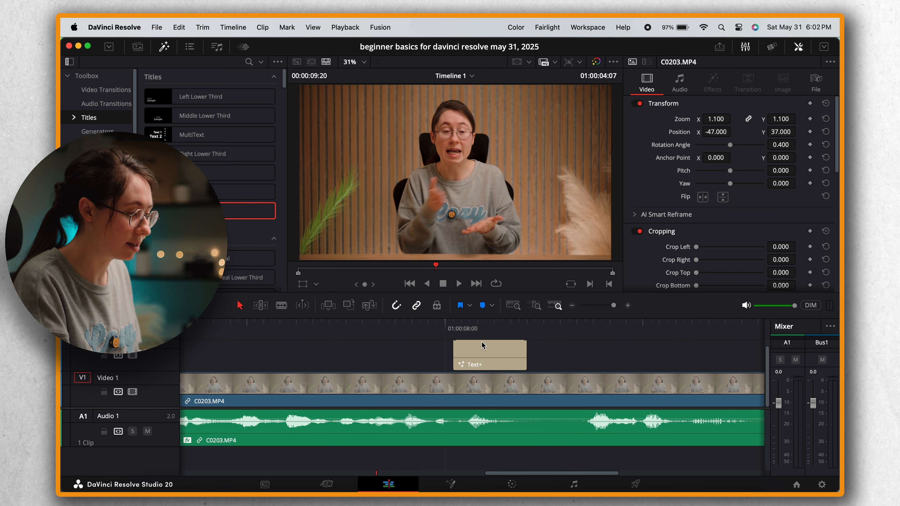
pyautogui.click(454, 329)
pyautogui.click(491, 350)
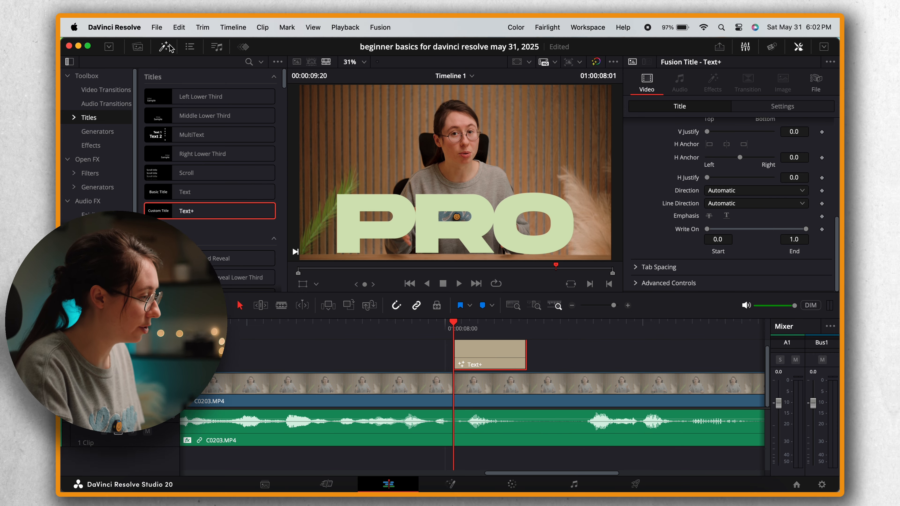
pyautogui.click(89, 173)
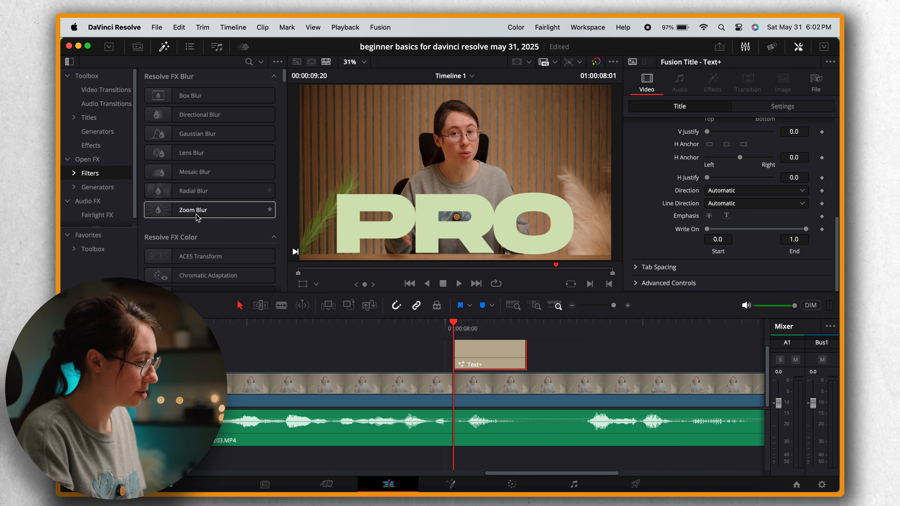
pyautogui.scroll(-5, 202, 225)
pyautogui.scroll(-10, 202, 226)
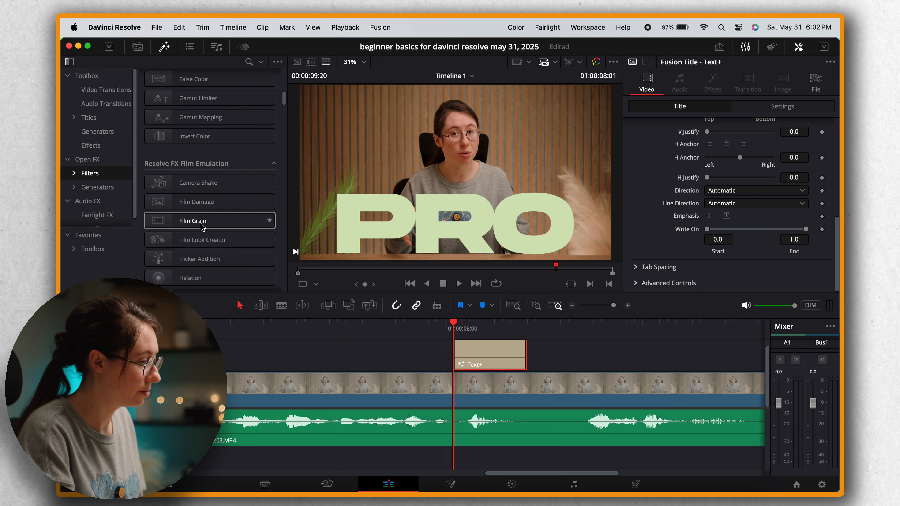
pyautogui.moveTo(191, 107)
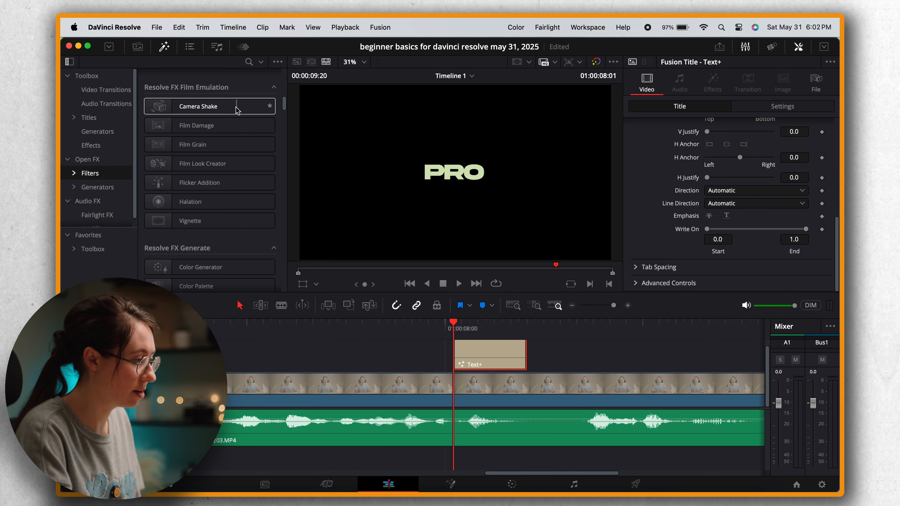
pyautogui.scroll(3, 211, 204)
pyautogui.moveTo(210, 168); pyautogui.dragTo(464, 340)
pyautogui.click(719, 72)
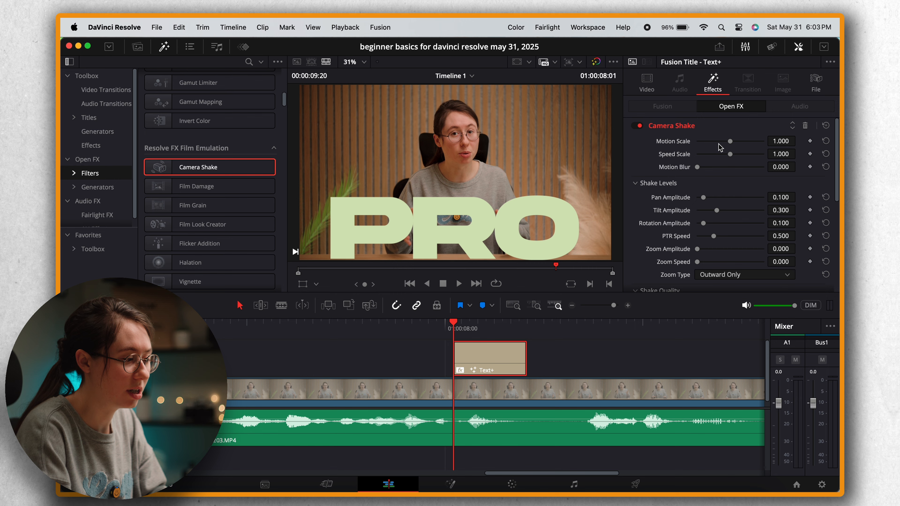
# - Set the PRO title's Camera Shake to Motion Scale 0.357, Speed Scale 0.651 and Motion Blur 0.450, and play back the title
pyautogui.click(709, 142)
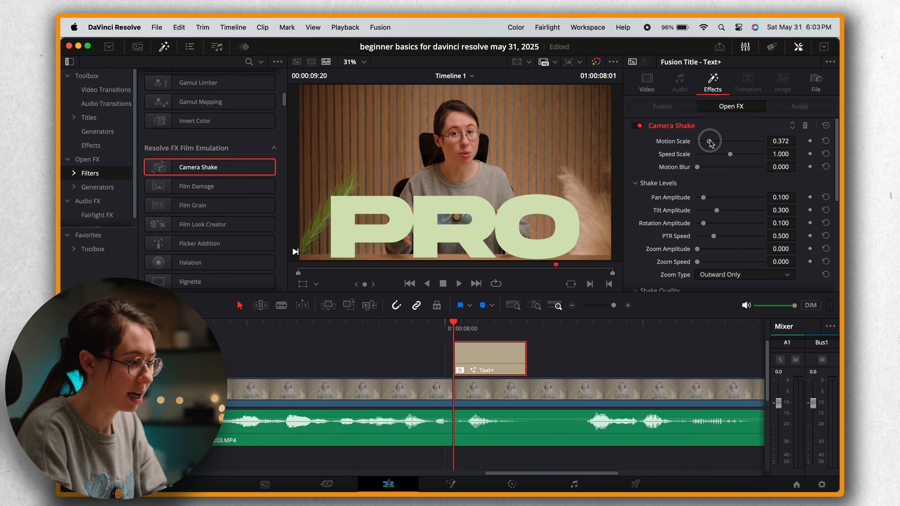
pyautogui.click(718, 154)
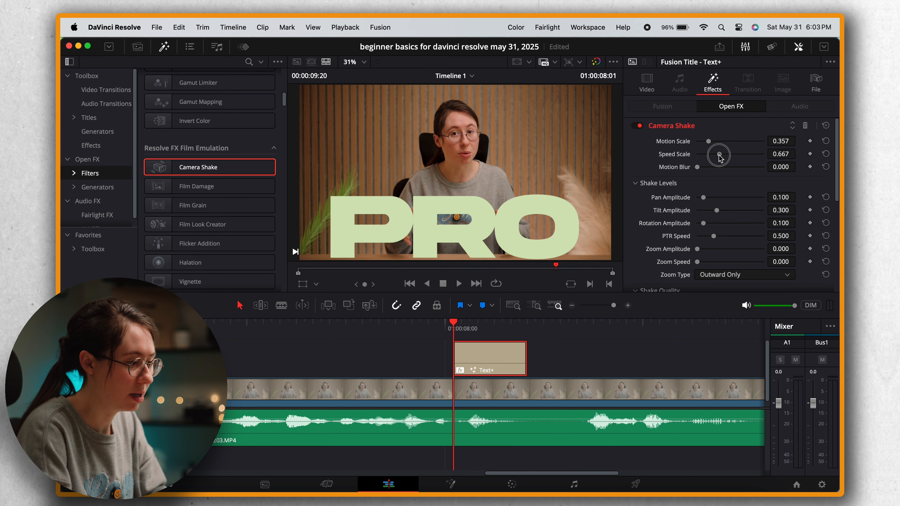
pyautogui.click(727, 166)
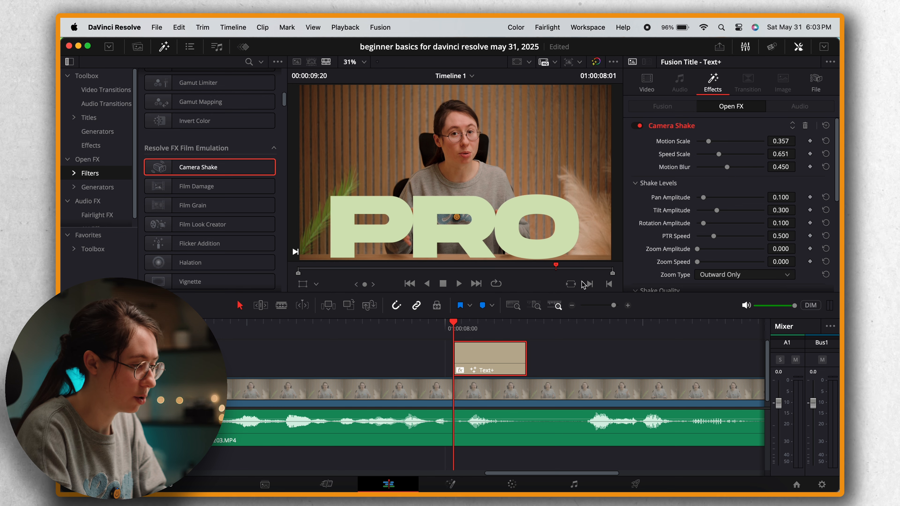
pyautogui.moveTo(459, 326); pyautogui.dragTo(388, 330)
pyautogui.press('space')
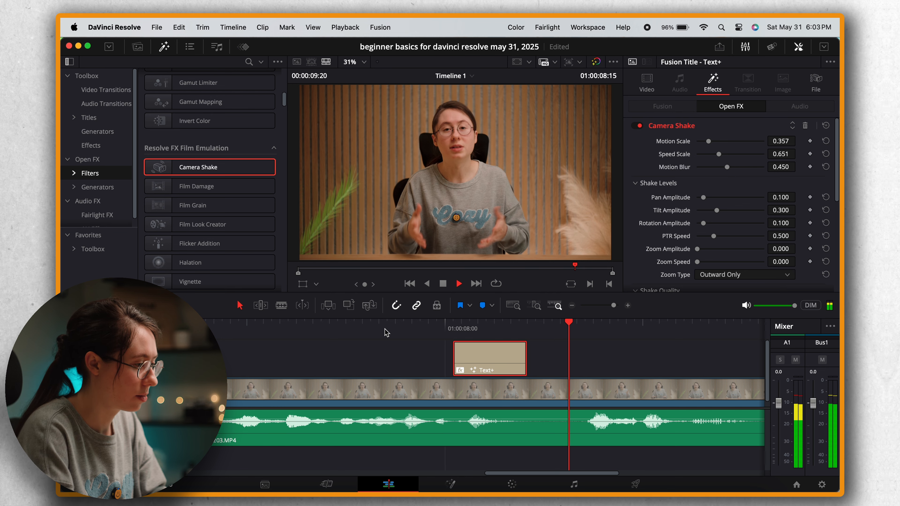
pyautogui.click(446, 329)
pyautogui.press('space')
pyautogui.press('space')
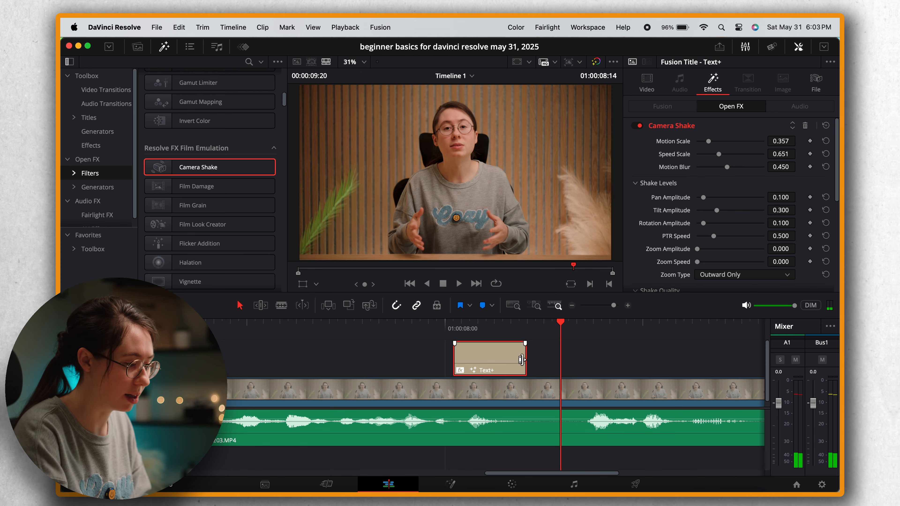
# - Extend the end of the PRO title and add a Pop Wobble transition at its start
pyautogui.moveTo(526, 362); pyautogui.dragTo(583, 362)
pyautogui.press('Up')
pyautogui.click(107, 93)
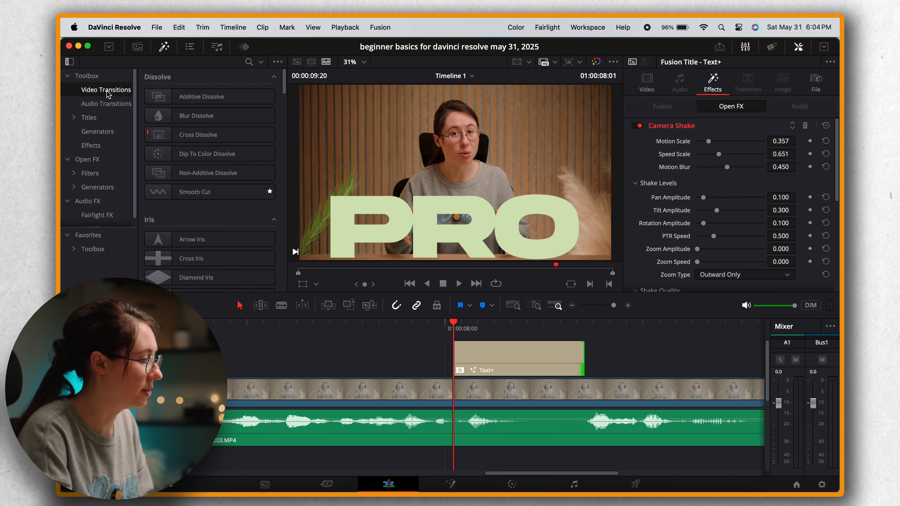
pyautogui.scroll(-10, 203, 212)
pyautogui.moveTo(199, 169); pyautogui.dragTo(461, 363)
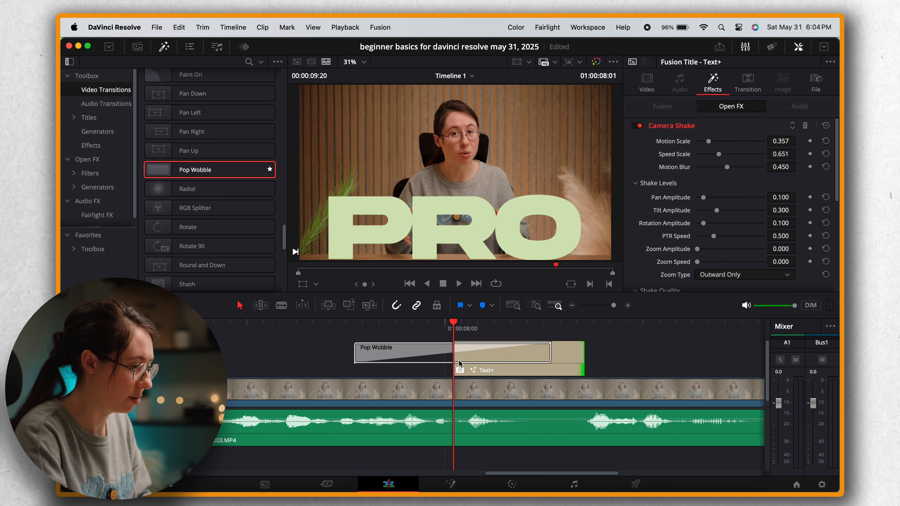
# - Shorten the PRO title's Pop Wobble transition to 10 frames and play back its entrance
pyautogui.moveTo(356, 349); pyautogui.dragTo(412, 349)
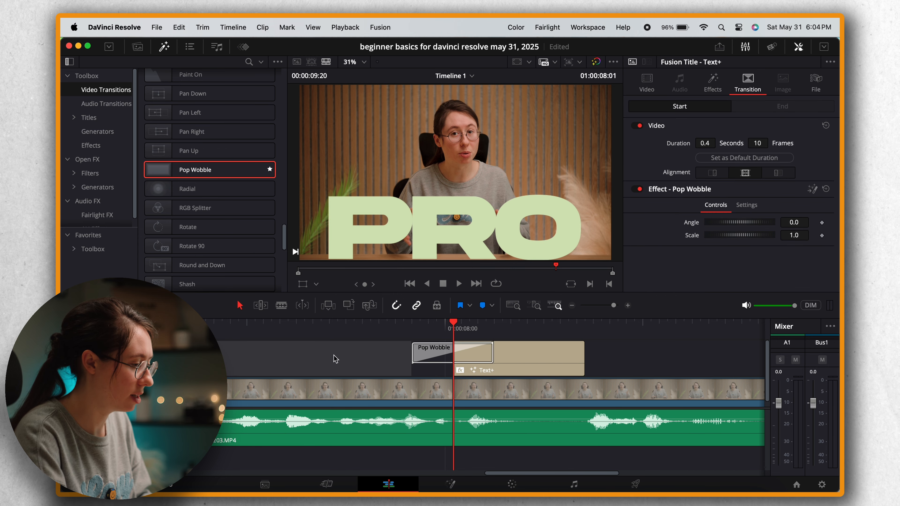
pyautogui.click(284, 328)
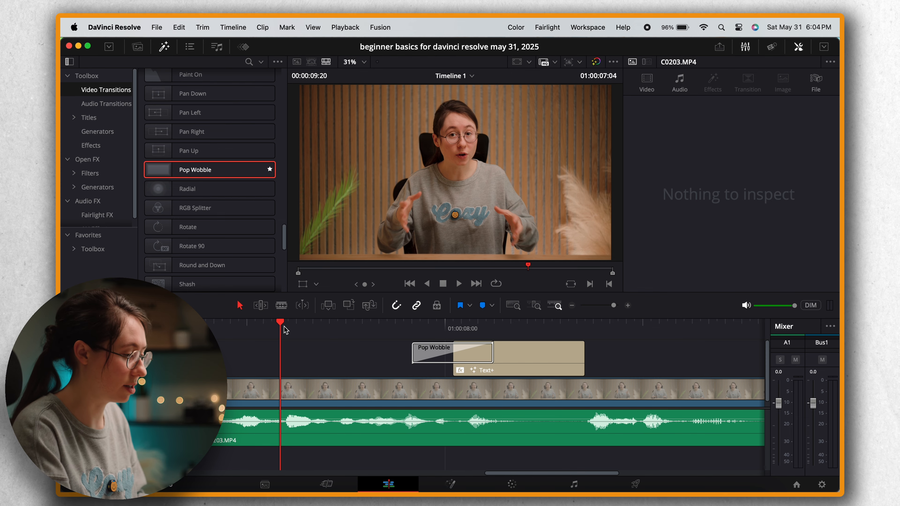
pyautogui.press('space')
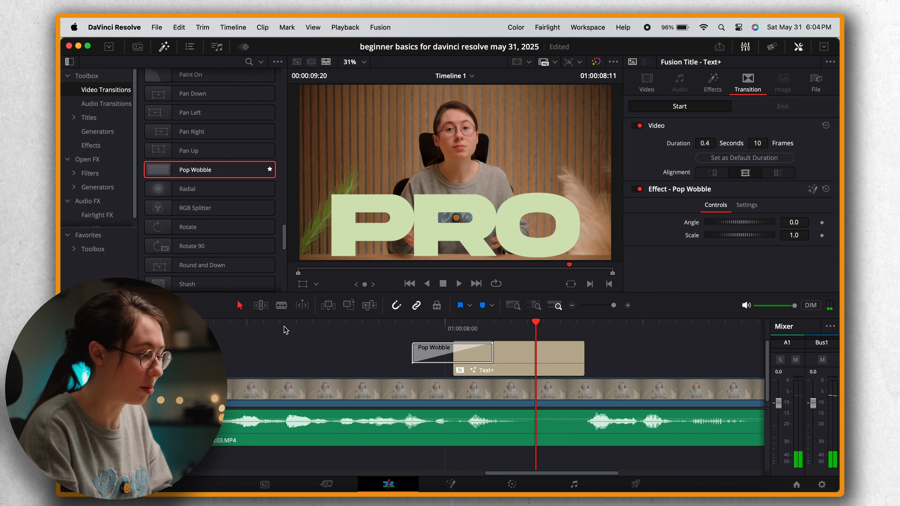
# - Play the edit through to its end and return the playhead to the start of the timeline
pyautogui.moveTo(613, 305); pyautogui.dragTo(608, 305)
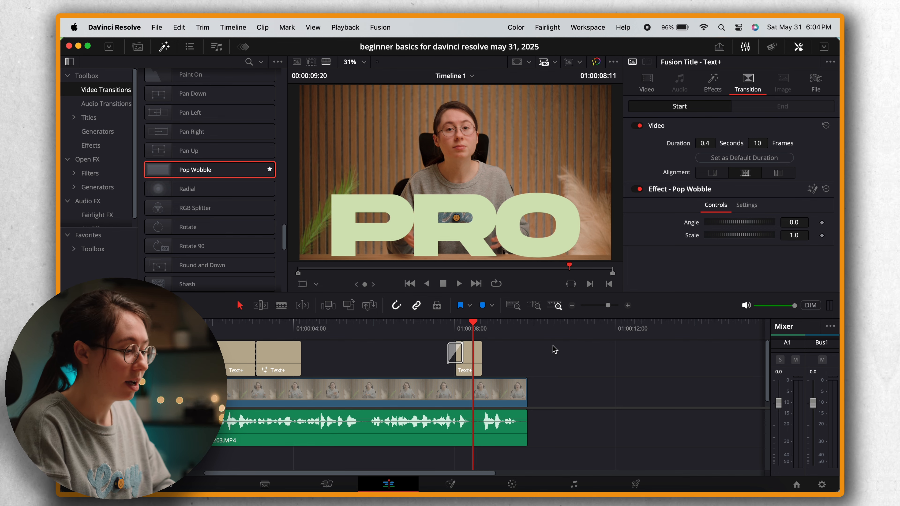
pyautogui.click(603, 305)
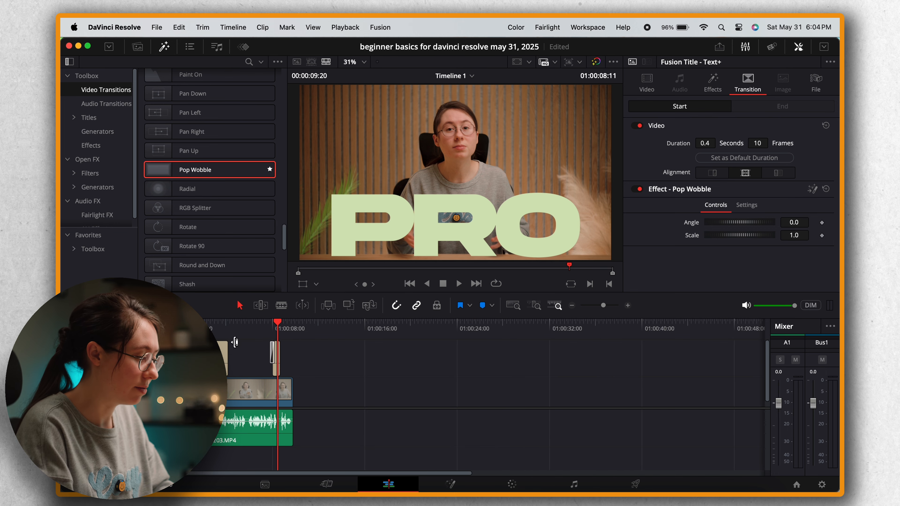
pyautogui.press('space')
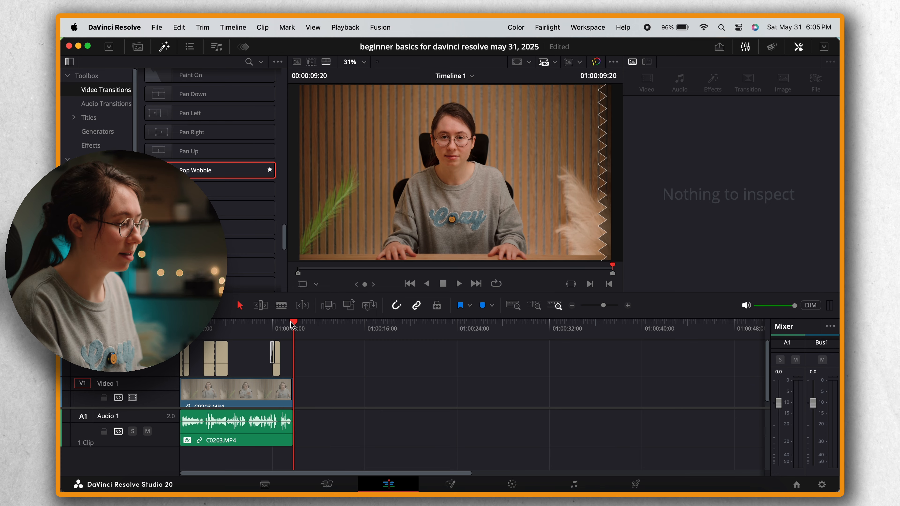
pyautogui.moveTo(292, 325); pyautogui.dragTo(181, 330)
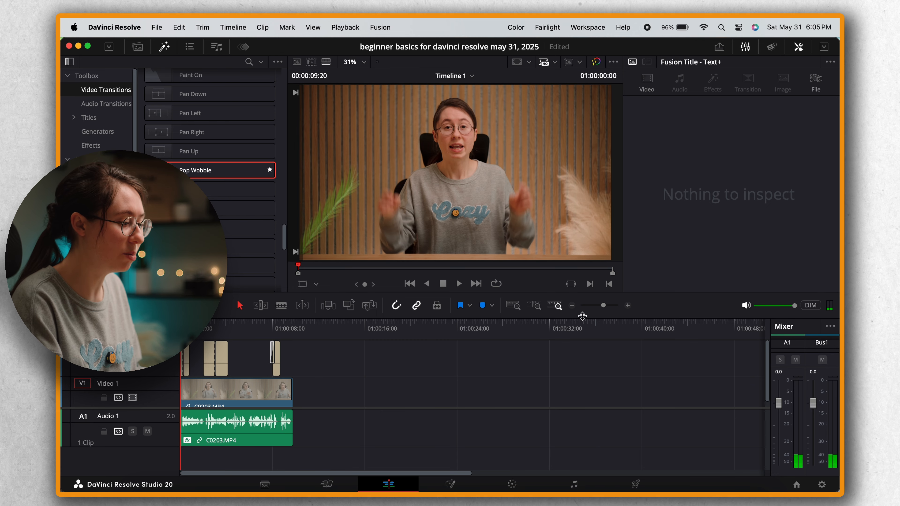
# - Keyframe the C0203.MP4 clip's Zoom and Position at 01:00:00:00, reaching Zoom 1.510 and Position Y -199 at 01:00:02:01
pyautogui.click(607, 306)
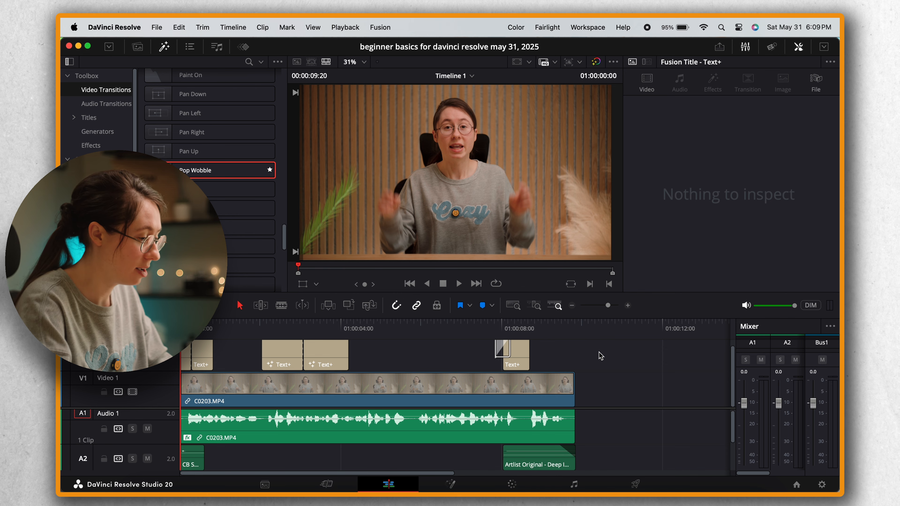
pyautogui.click(333, 386)
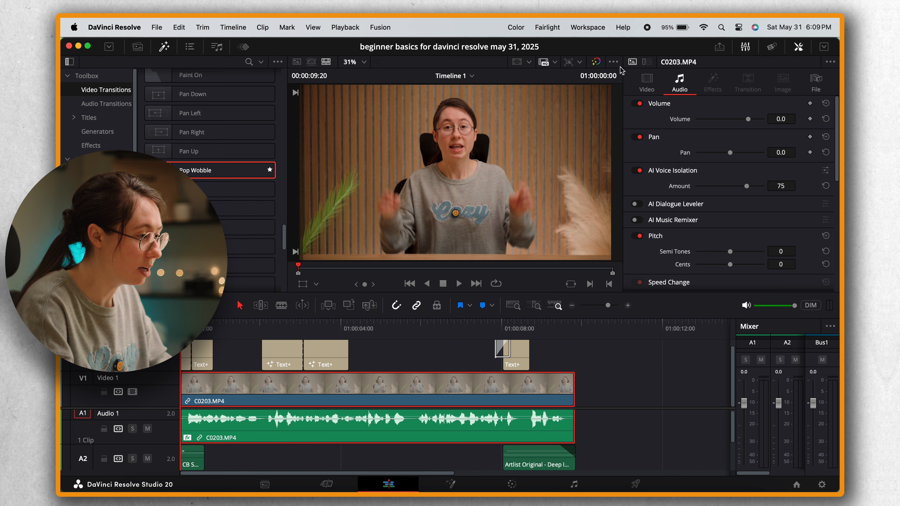
pyautogui.click(646, 82)
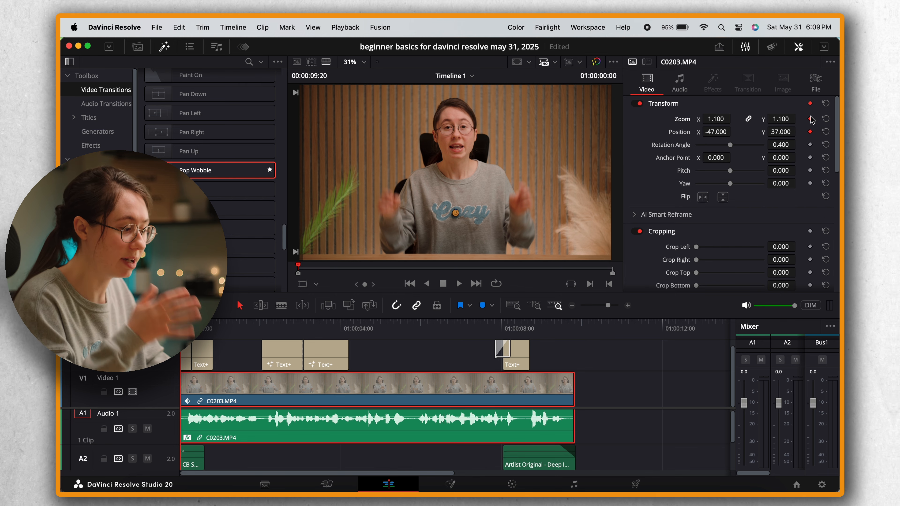
pyautogui.moveTo(227, 324); pyautogui.dragTo(261, 333)
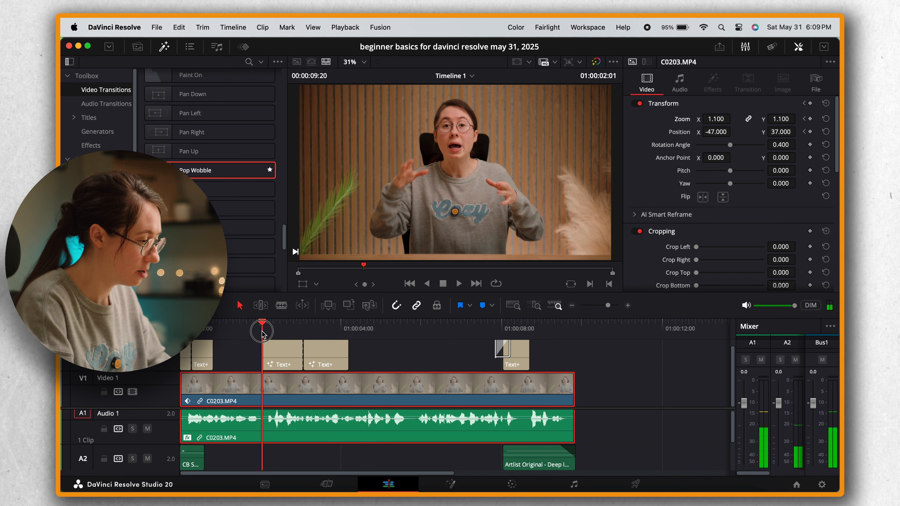
pyautogui.moveTo(715, 119); pyautogui.dragTo(654, 125)
# - Change the C0203.MP4 clip's Zoom and Position keyframes from linear to eased
pyautogui.rightClick(810, 133)
pyautogui.click(802, 152)
pyautogui.rightClick(811, 119)
pyautogui.click(805, 119)
pyautogui.rightClick(810, 120)
pyautogui.click(805, 140)
pyautogui.rightClick(811, 132)
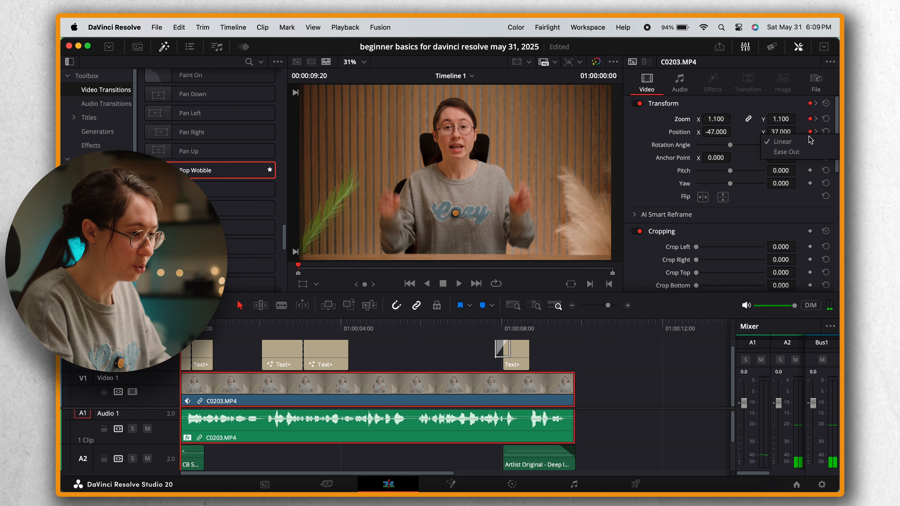
# - Play back the eased zoom-in on the footage from the start of the timeline to just past the titles
pyautogui.click(399, 346)
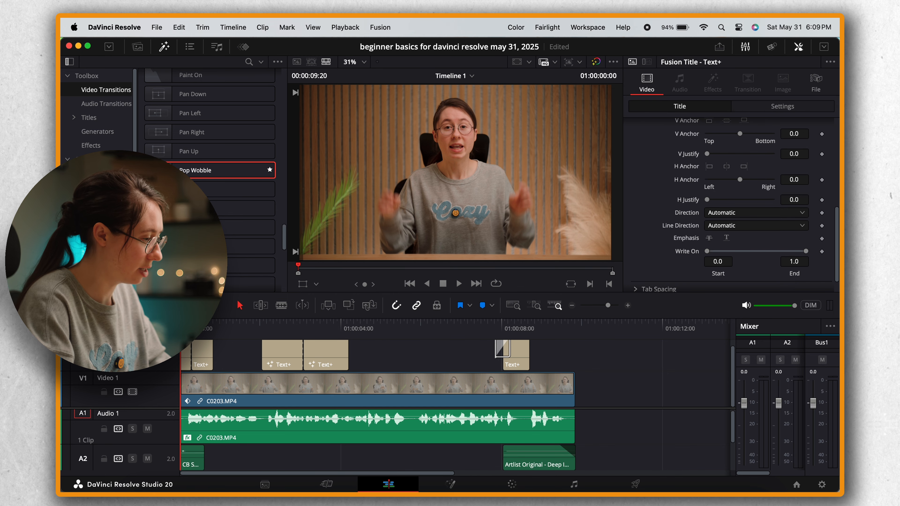
pyautogui.press('space')
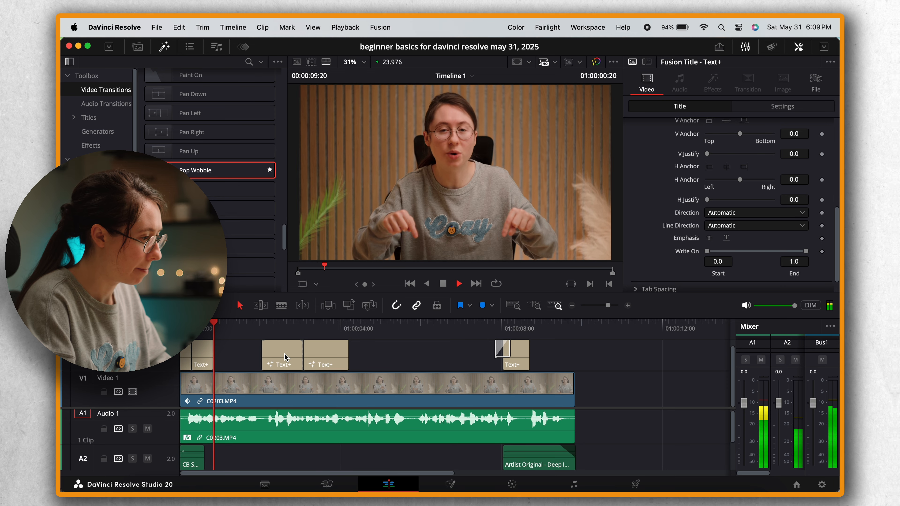
pyautogui.press('space')
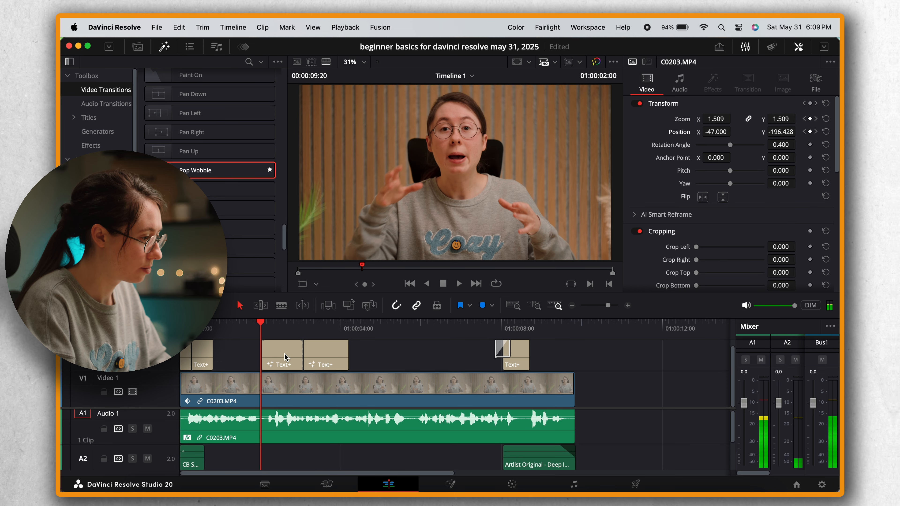
pyautogui.press('space')
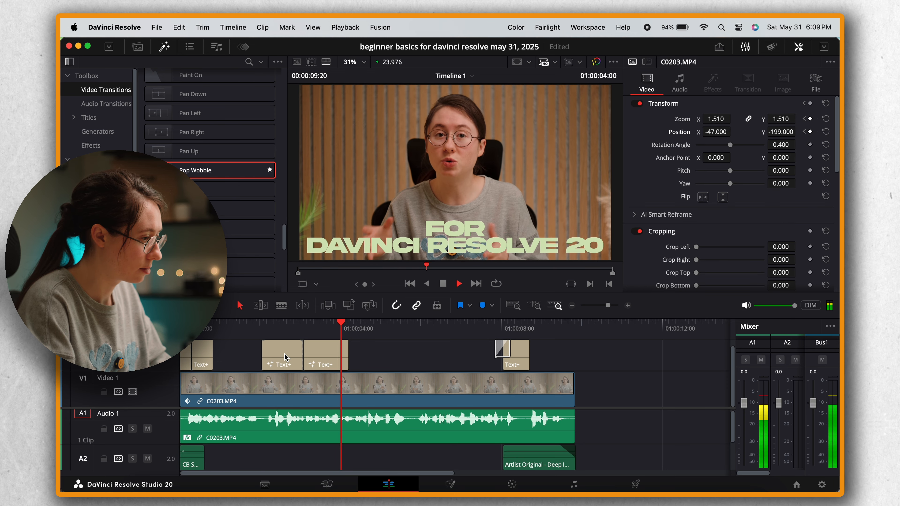
pyautogui.press('space')
# - Keyframe Zoom and Position on the C0203.MP4 clip at 01:00:04:05, reaching Zoom 1.060 and Position Y -3 at 01:00:05:20
pyautogui.click(392, 383)
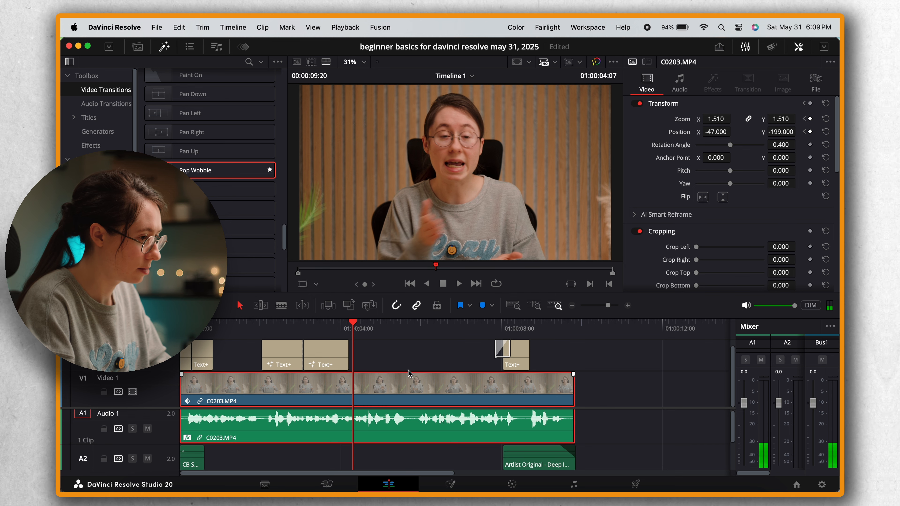
pyautogui.click(350, 329)
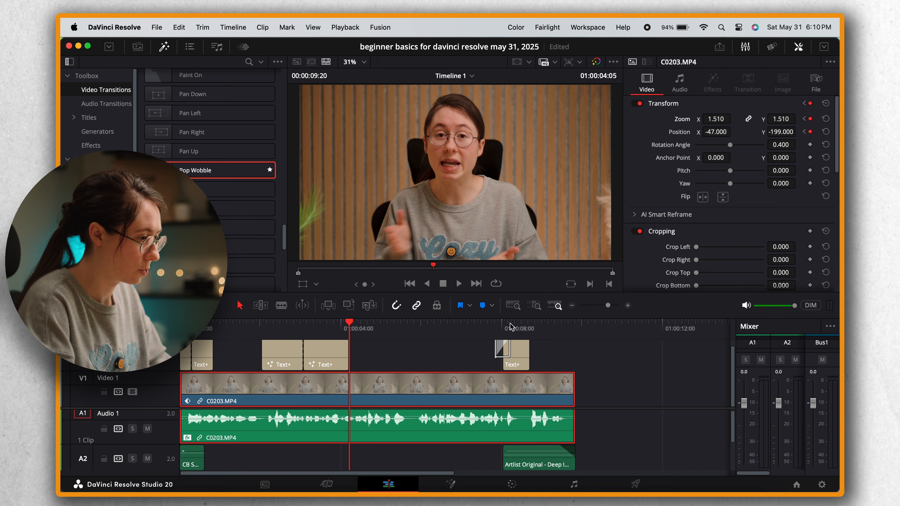
pyautogui.click(414, 330)
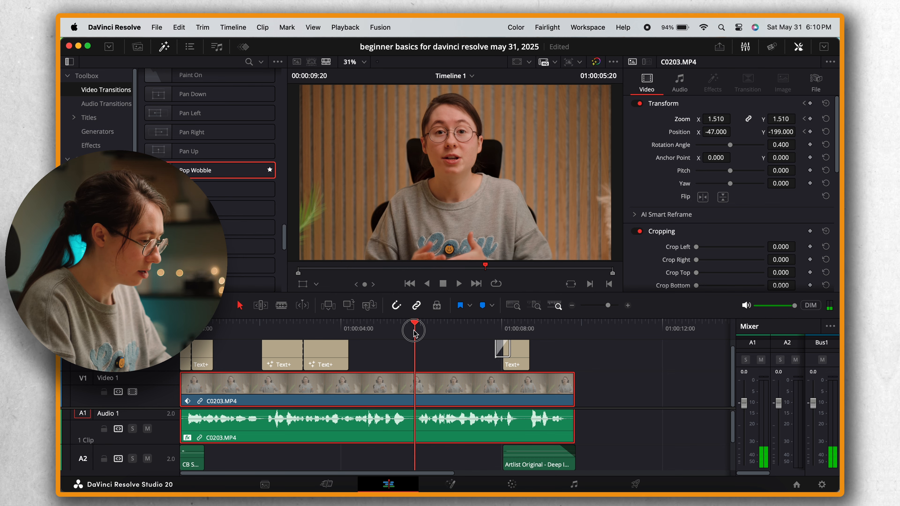
pyautogui.moveTo(723, 119); pyautogui.dragTo(697, 121)
pyautogui.moveTo(776, 132); pyautogui.dragTo(496, 248)
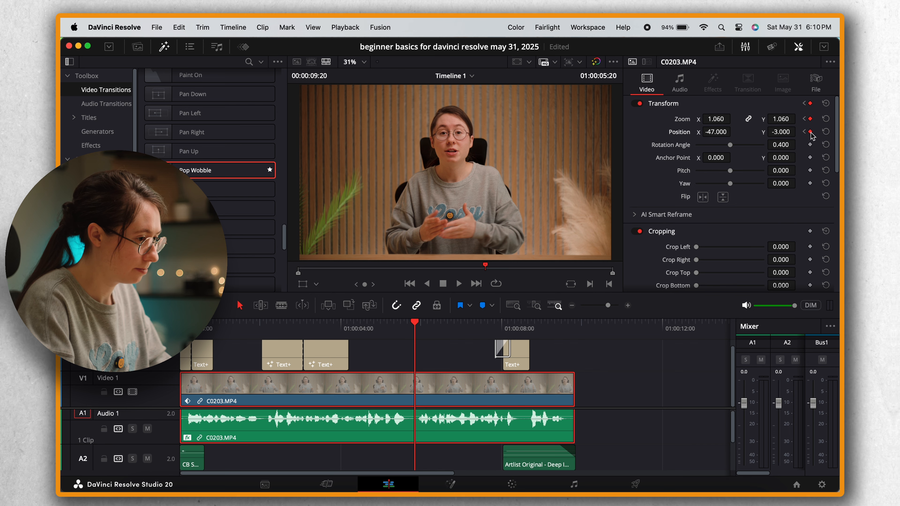
# - Ease the C0203.MP4 clip's Zoom and Position keyframes at 01:00:05:20 and 01:00:04:05
pyautogui.rightClick(810, 119)
pyautogui.click(804, 139)
pyautogui.click(804, 118)
pyautogui.rightClick(810, 119)
pyautogui.click(803, 160)
pyautogui.rightClick(811, 132)
pyautogui.click(796, 172)
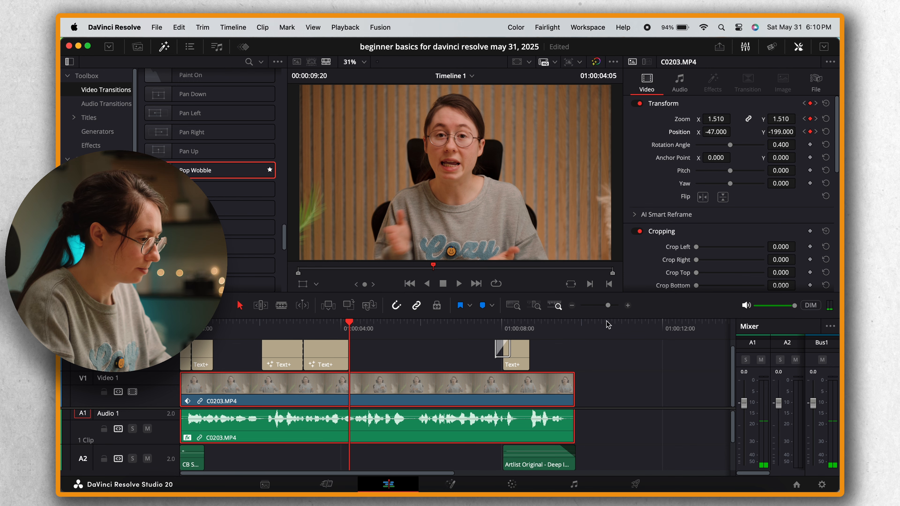
# - Play back the eased zoom-out from 01:00:04:05 into the PRO title
pyautogui.click(346, 351)
pyautogui.press('space')
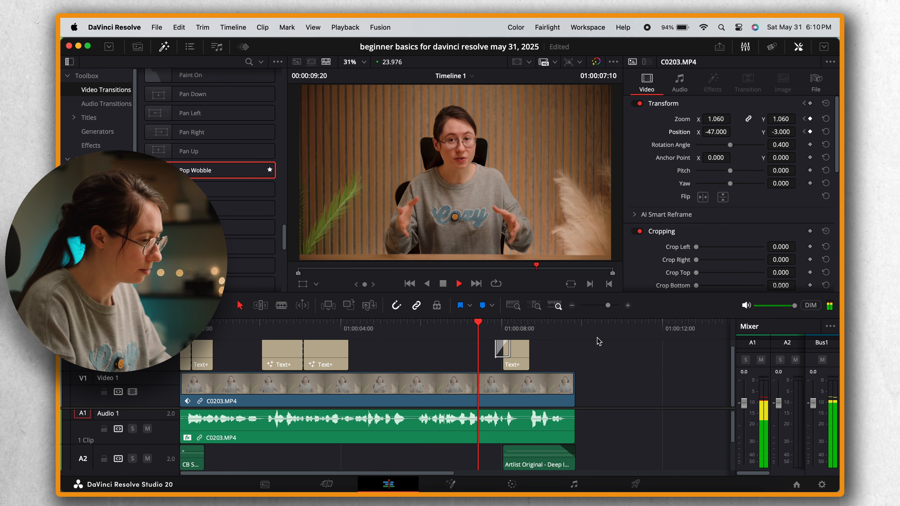
pyautogui.press('space')
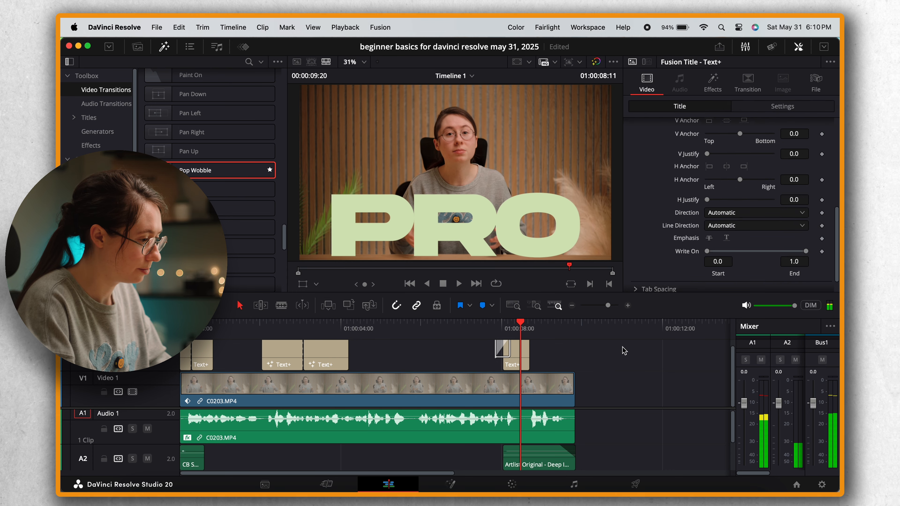
# - Add Zoom and Position keyframes to the C0203.MP4 clip at 01:00:07:20, just before the PRO title, and play the footage onward
pyautogui.click(495, 334)
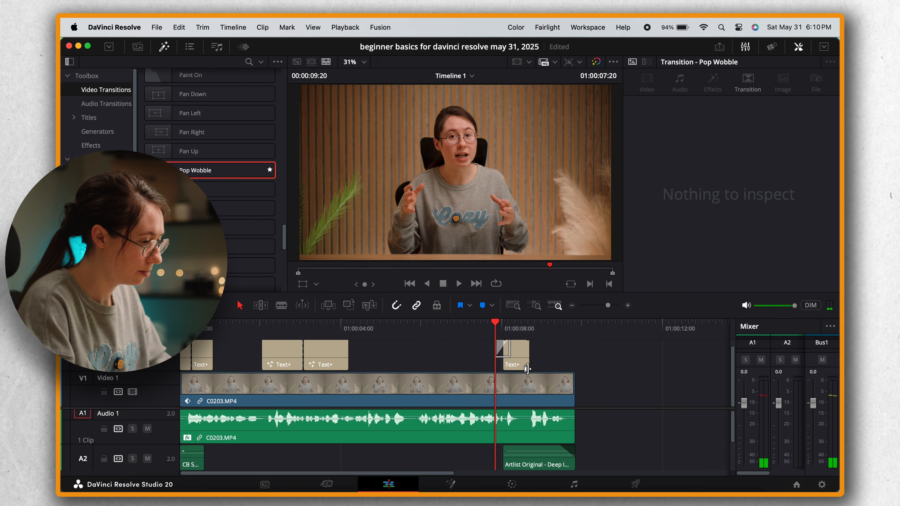
pyautogui.click(537, 383)
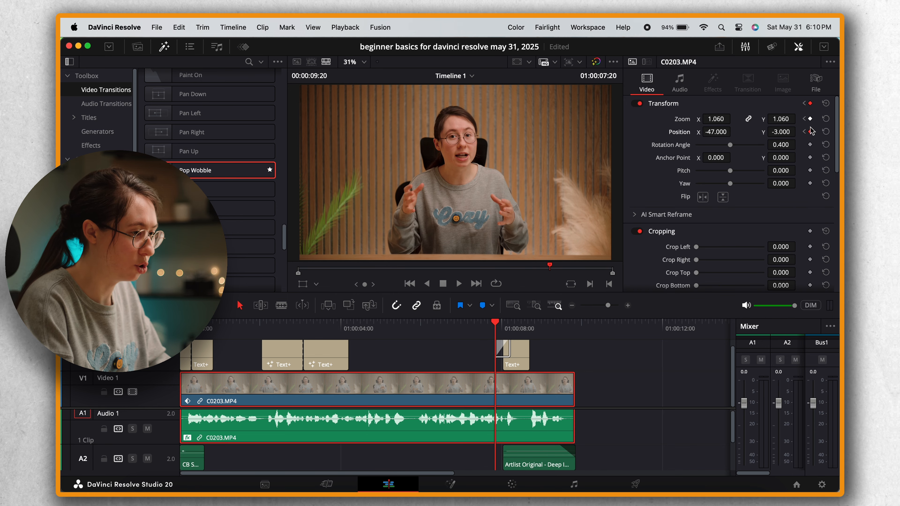
pyautogui.click(810, 119)
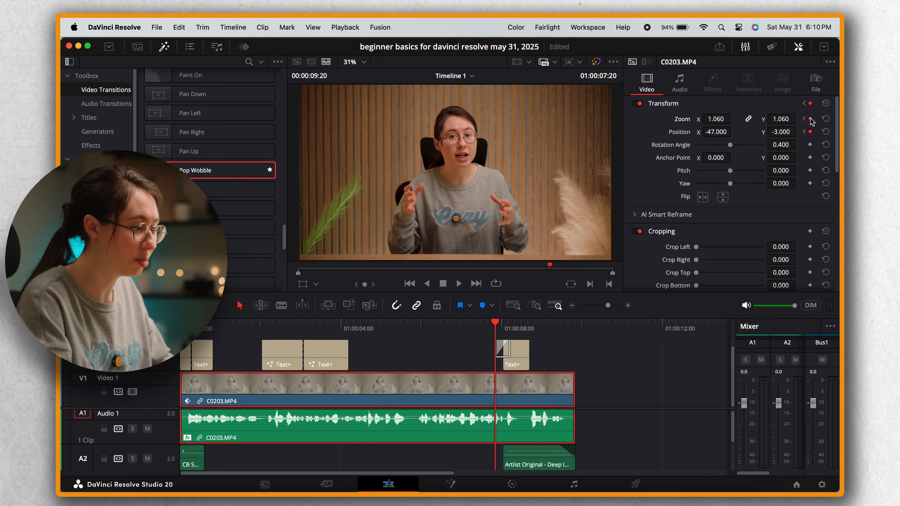
pyautogui.click(551, 364)
pyautogui.press('space')
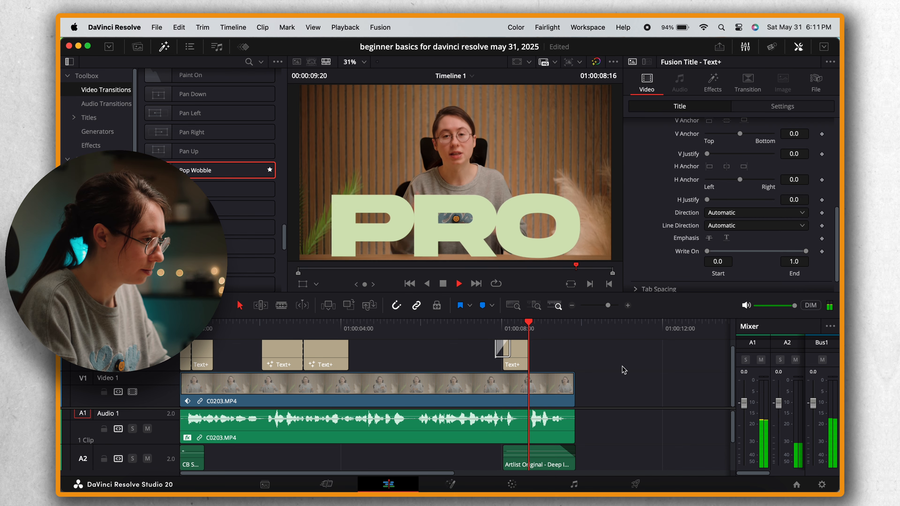